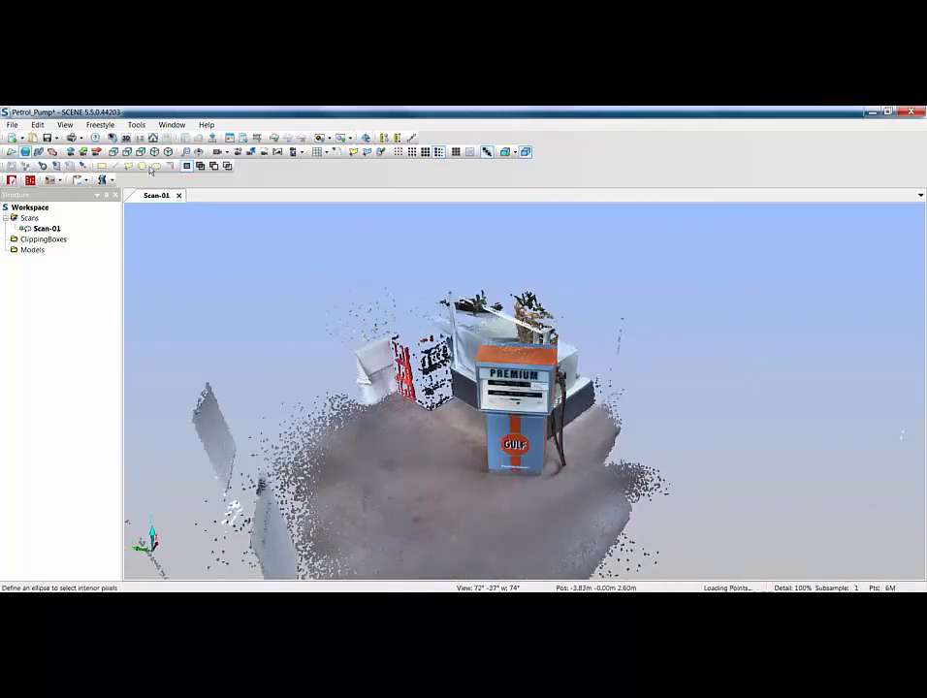
- Set the Z rotation angle of Scan-01 to 81.5° in its transformation properties and apply it to straighten the scan
left_click(114, 153)
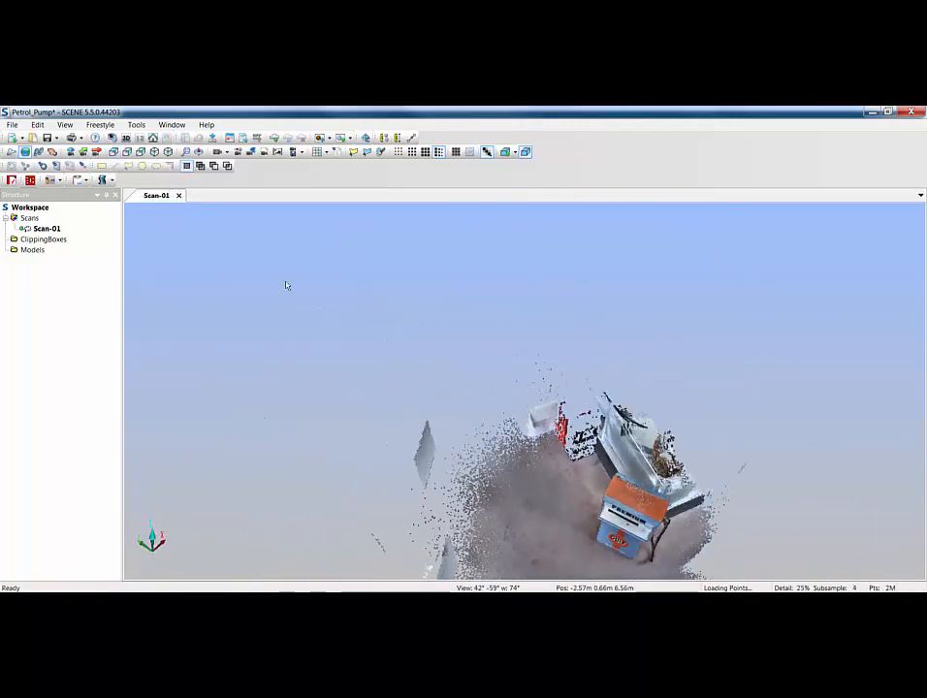
scroll(570, 417, "up", 3)
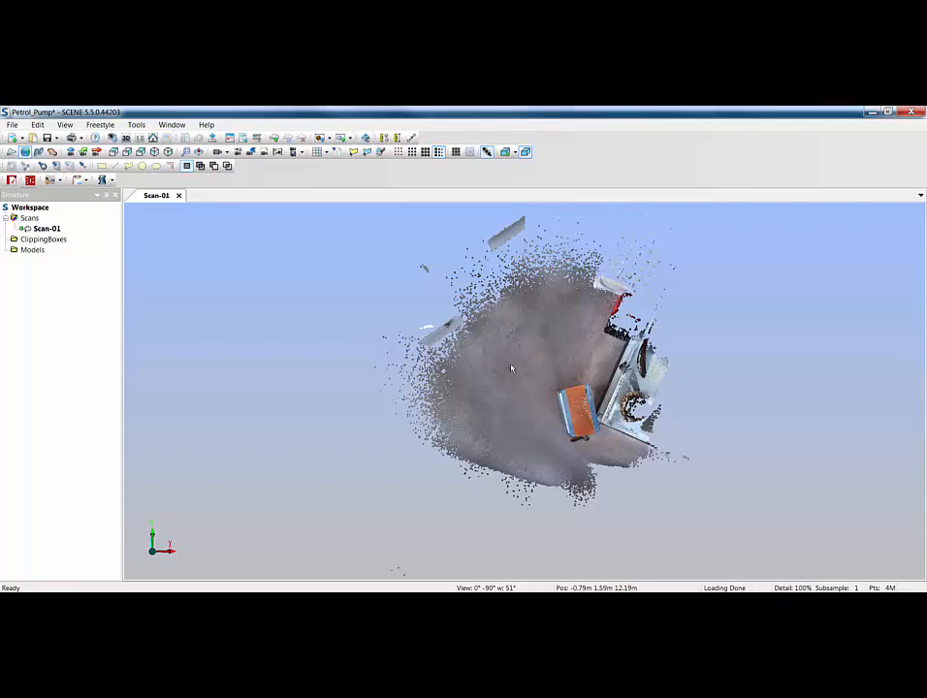
right_click(50, 234)
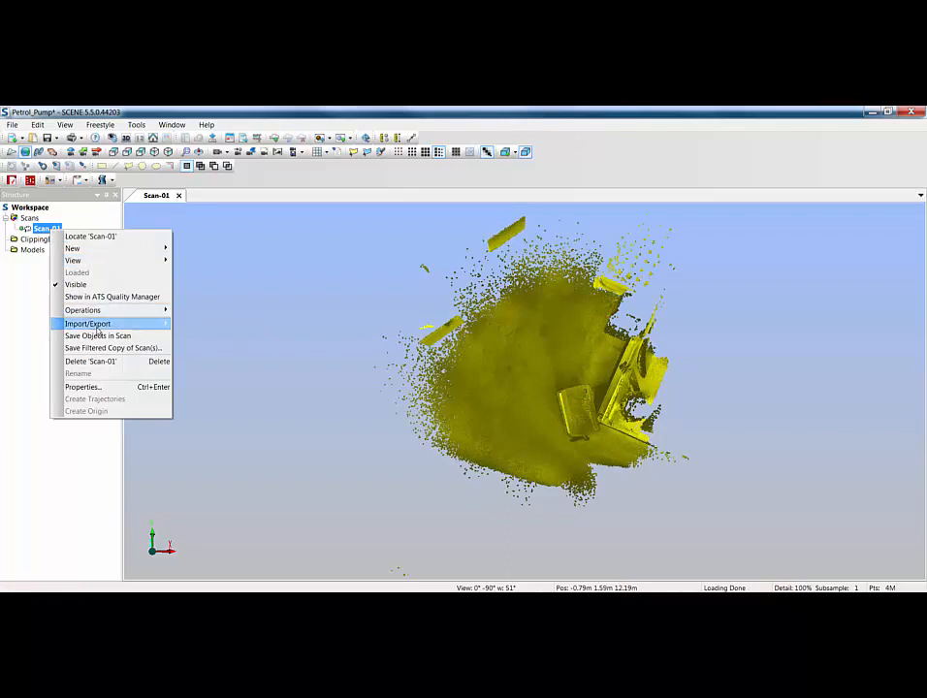
left_click(116, 387)
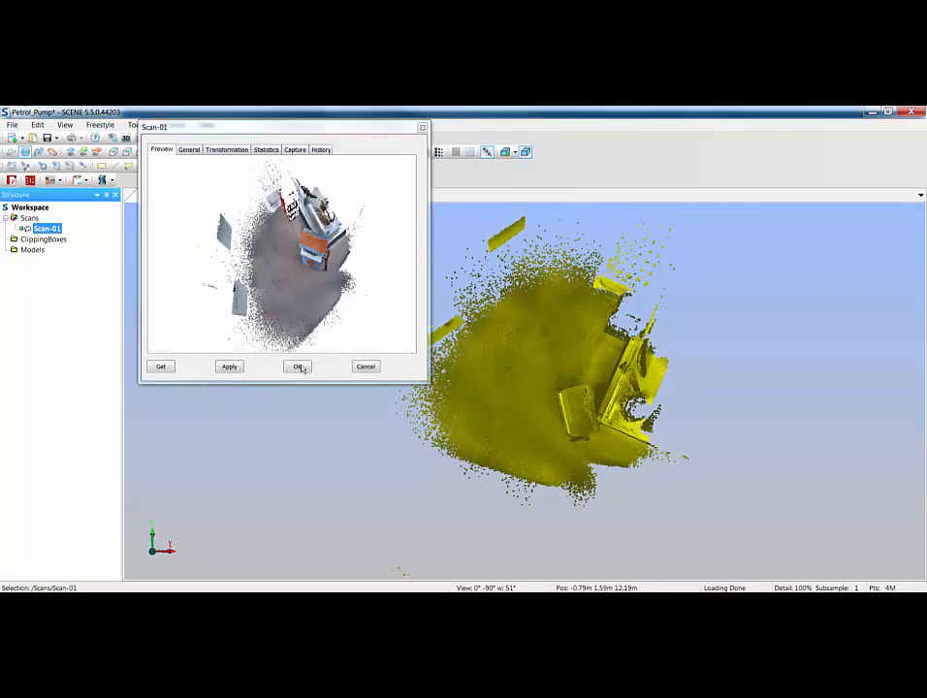
left_click(236, 149)
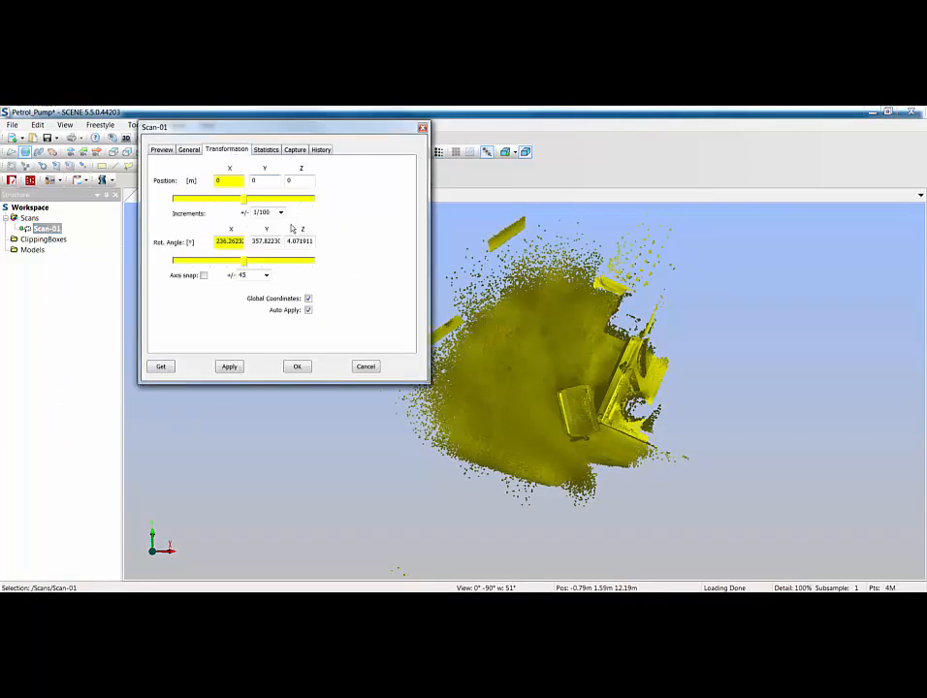
left_click_drag(288, 242, 325, 248)
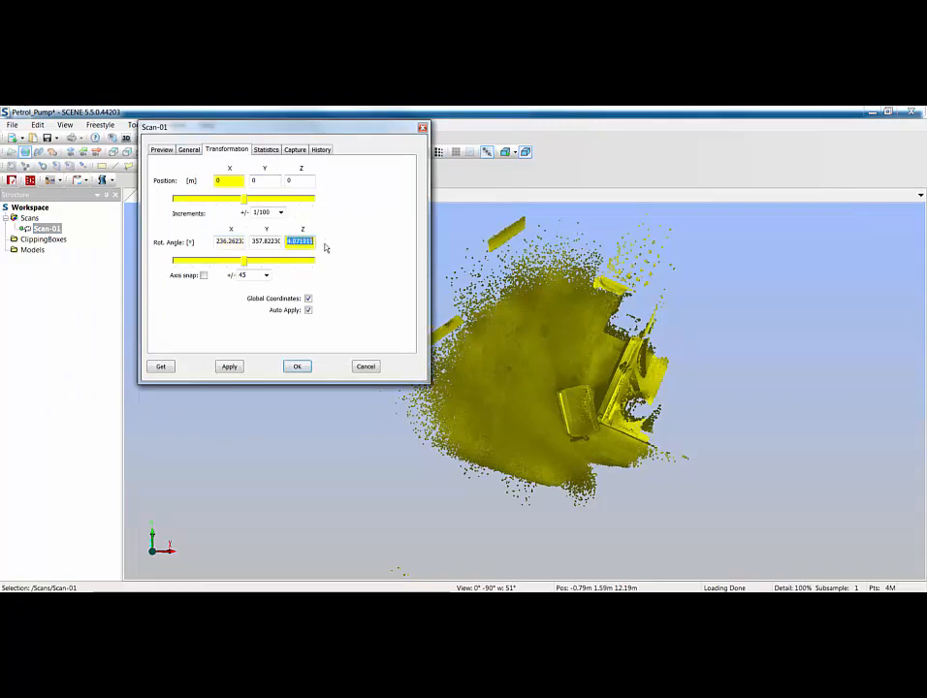
type("81.5")
left_click(225, 365)
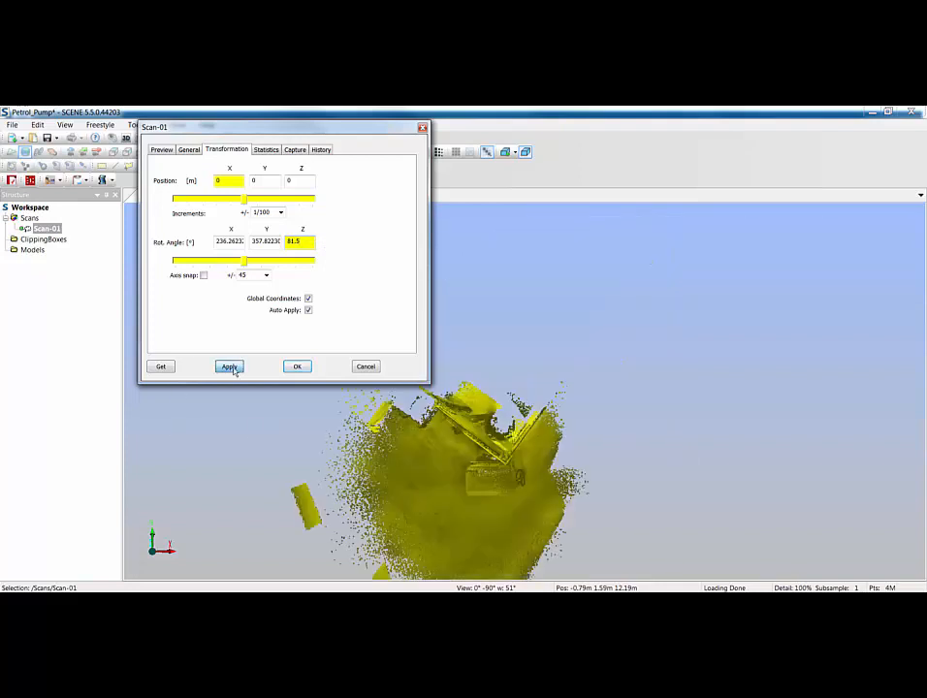
left_click(297, 367)
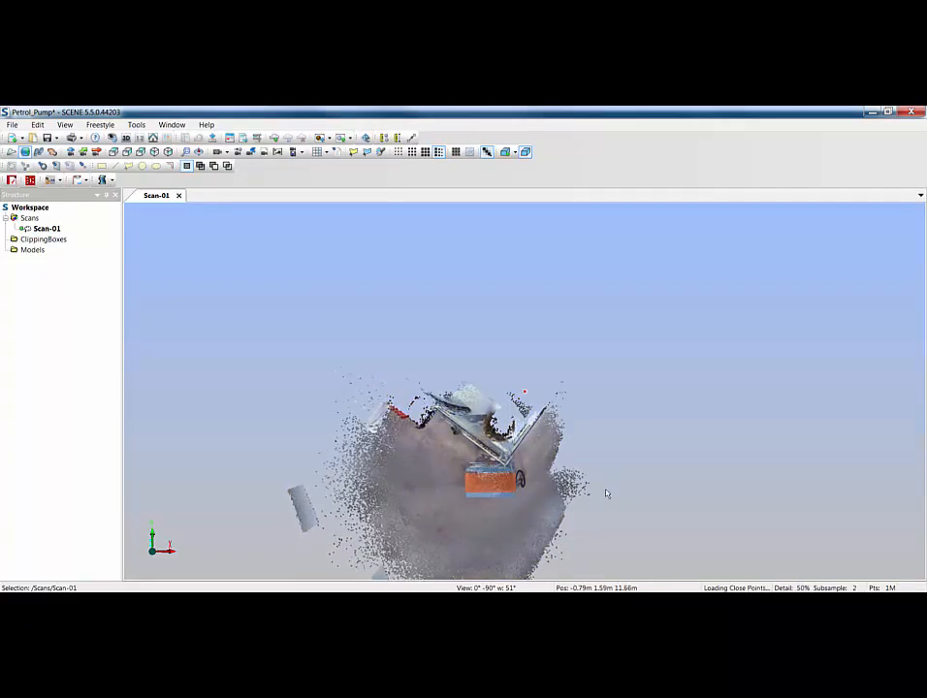
- Outline a small polygon in the open area above the stray points beside the pump and delete the current selection
scroll(608, 493, "up", 6)
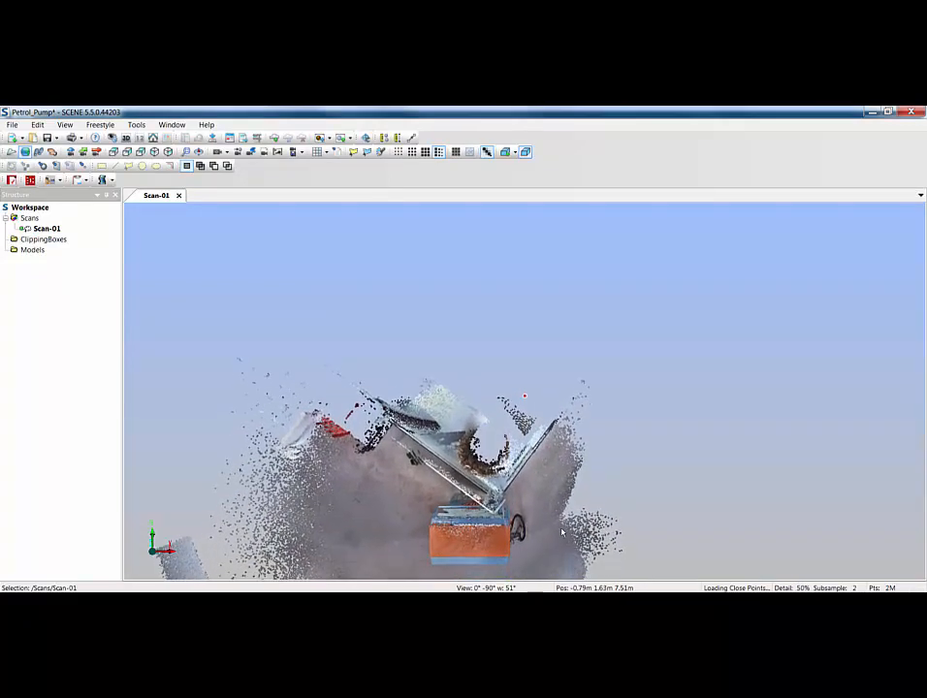
scroll(561, 531, "up", 2)
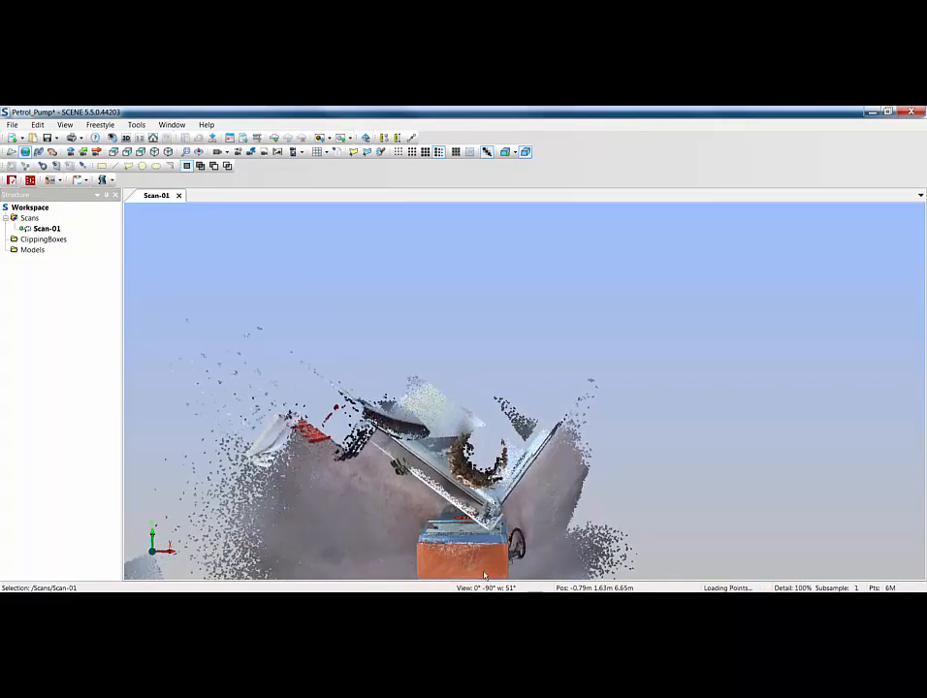
left_click_drag(461, 538, 526, 336)
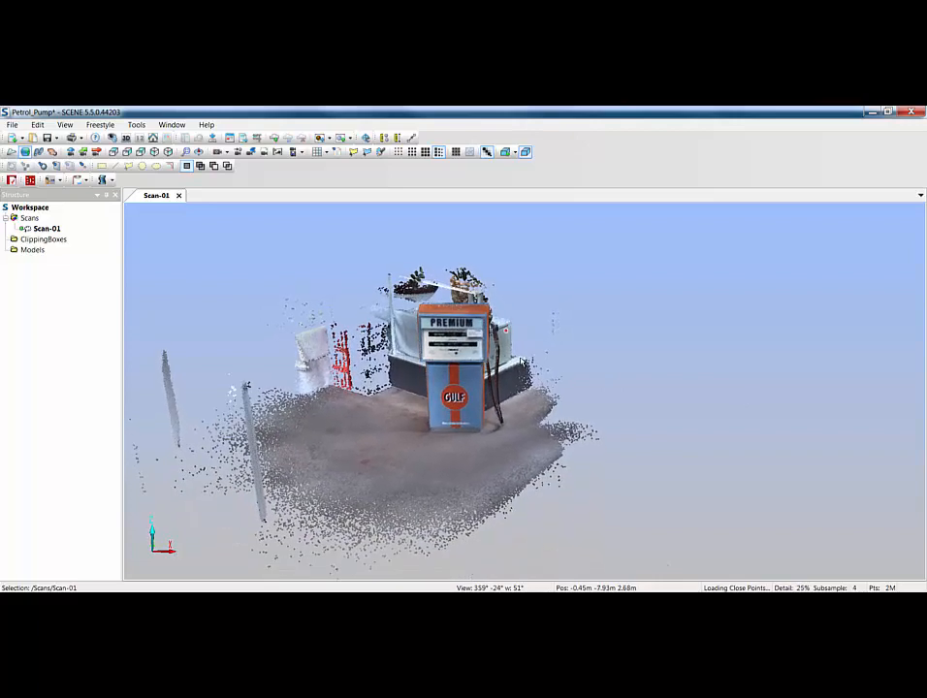
scroll(563, 380, "up", 4)
scroll(563, 380, "up", 3)
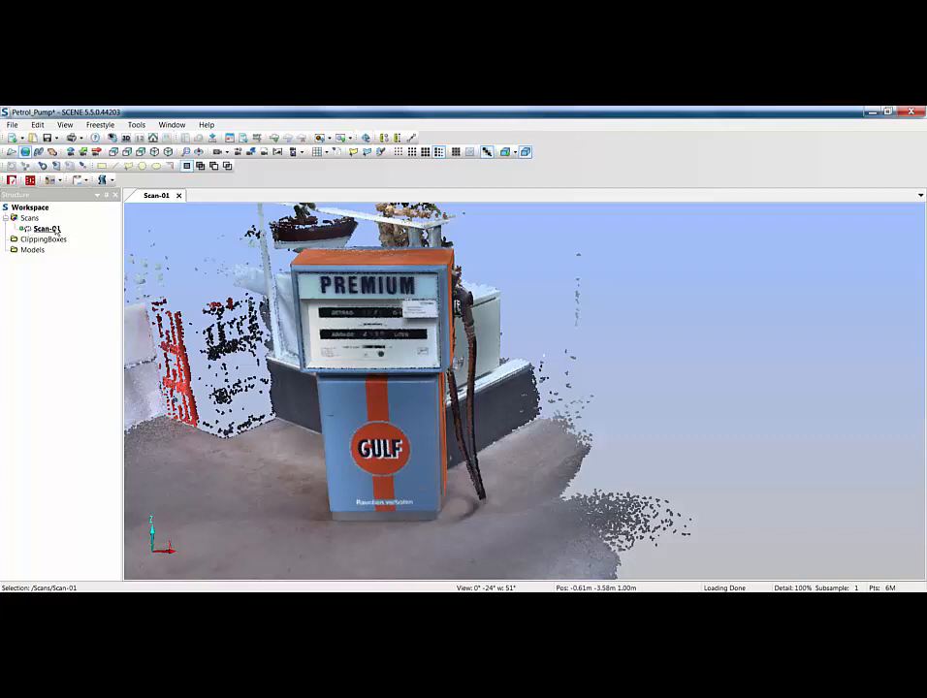
left_click(370, 156)
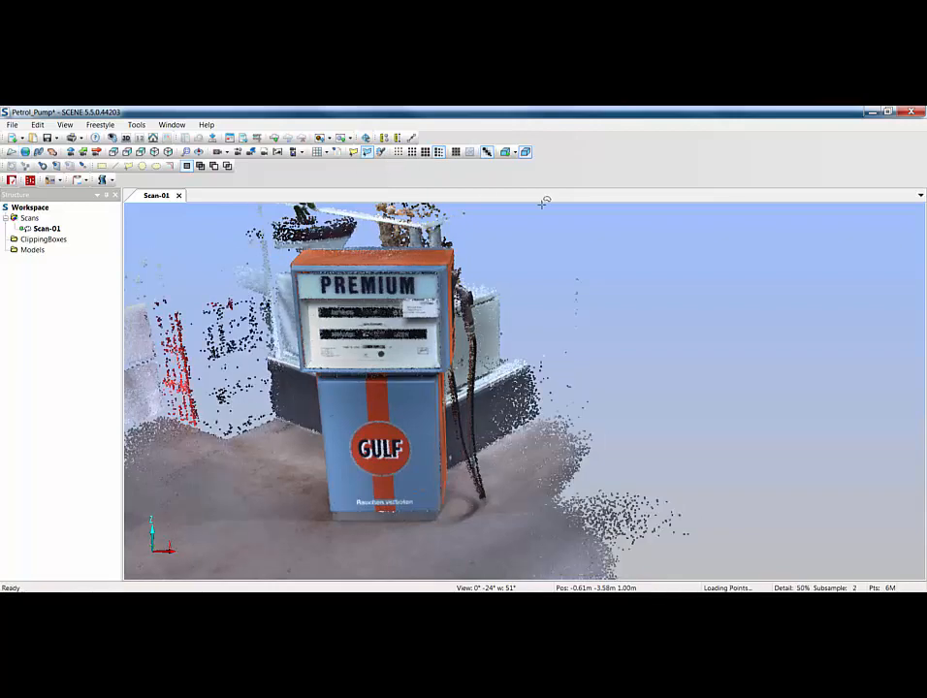
left_click(559, 236)
left_click(563, 266)
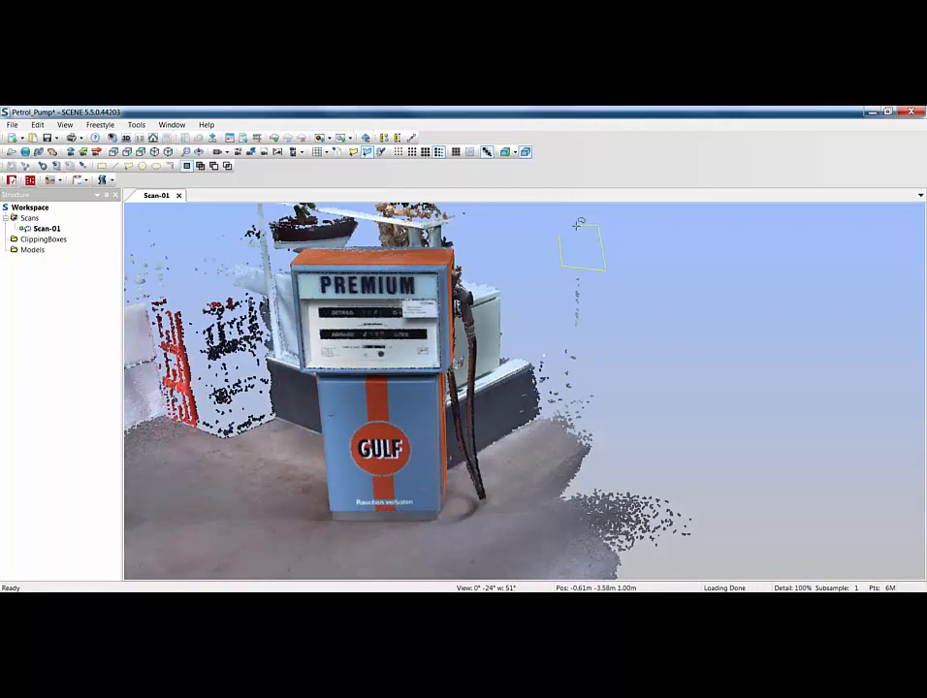
double_click(576, 226)
right_click(664, 273)
mouse_move(708, 281)
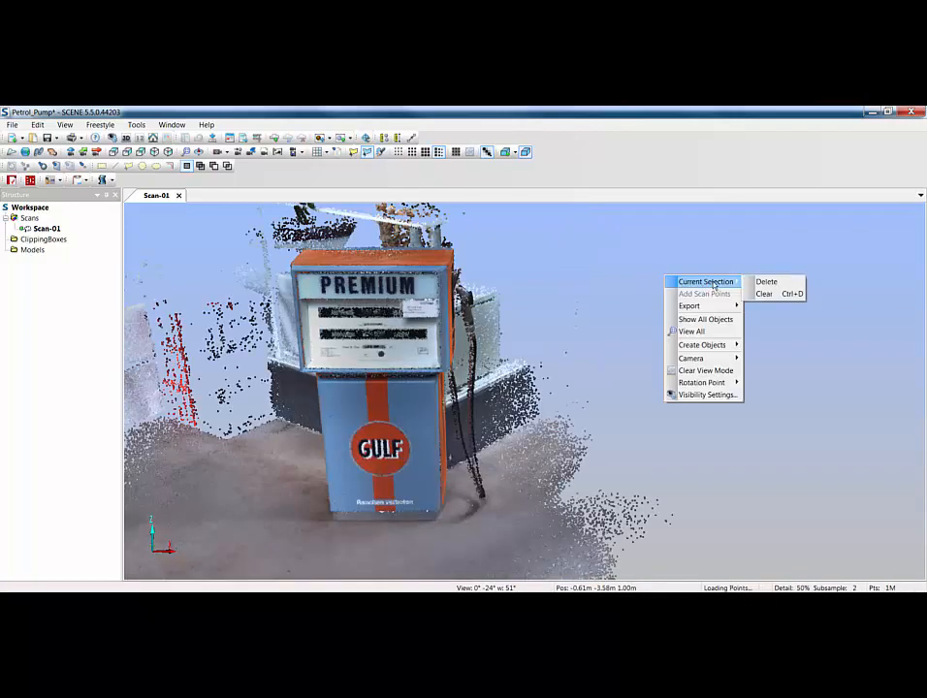
left_click(767, 282)
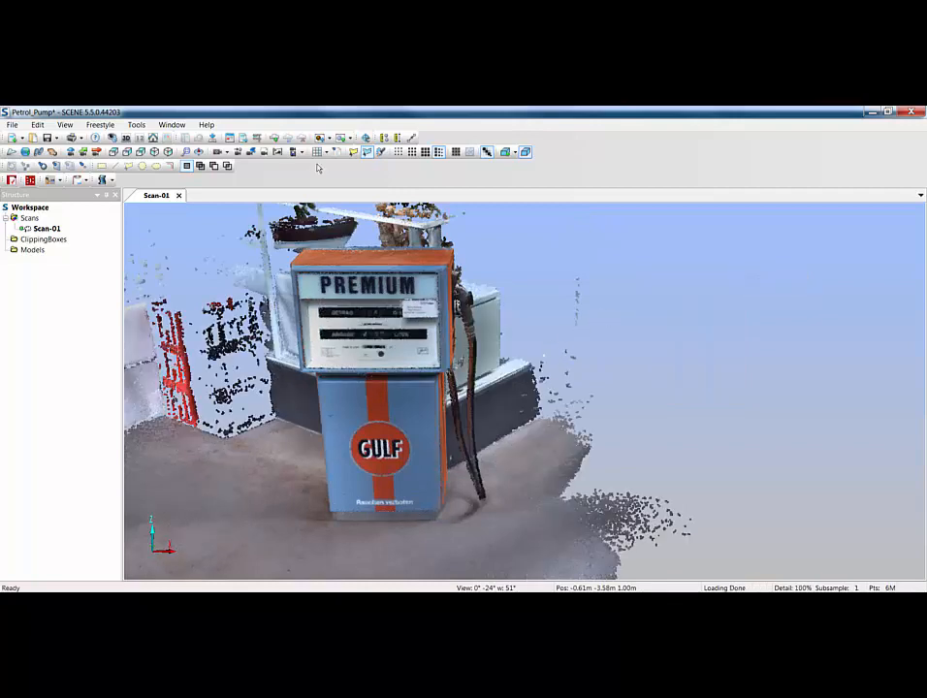
- Brush-select the thin column of stray points beside the pump, enlarging the brush to cover it, and delete the selected points
left_click(382, 153)
mouse_move(576, 290)
left_mouse_down()
mouse_move(574, 299)
mouse_move(579, 276)
mouse_move(584, 295)
left_mouse_up()
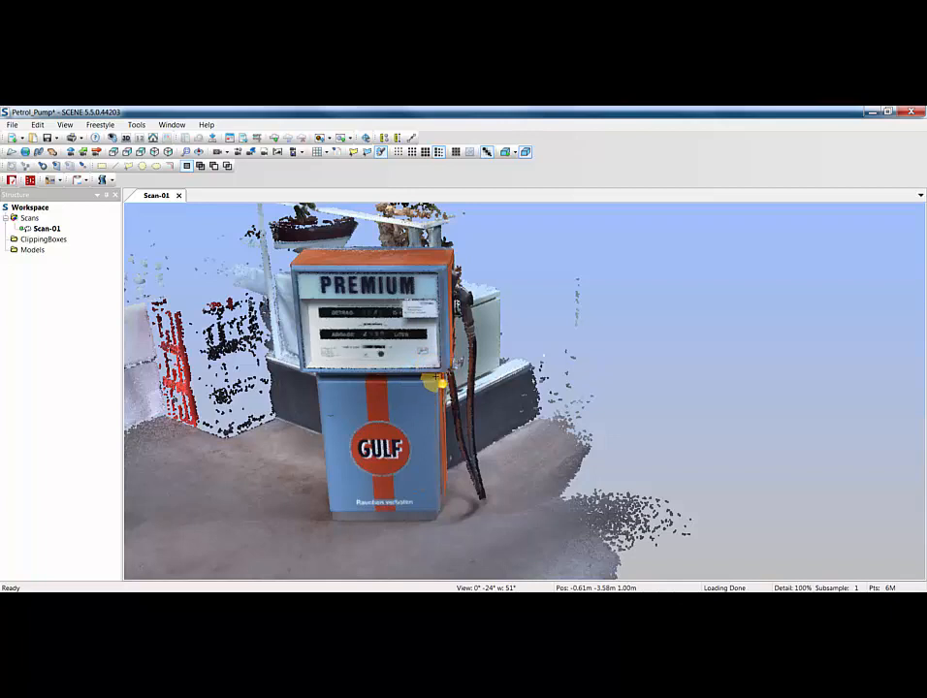
scroll(435, 376, "up", 15)
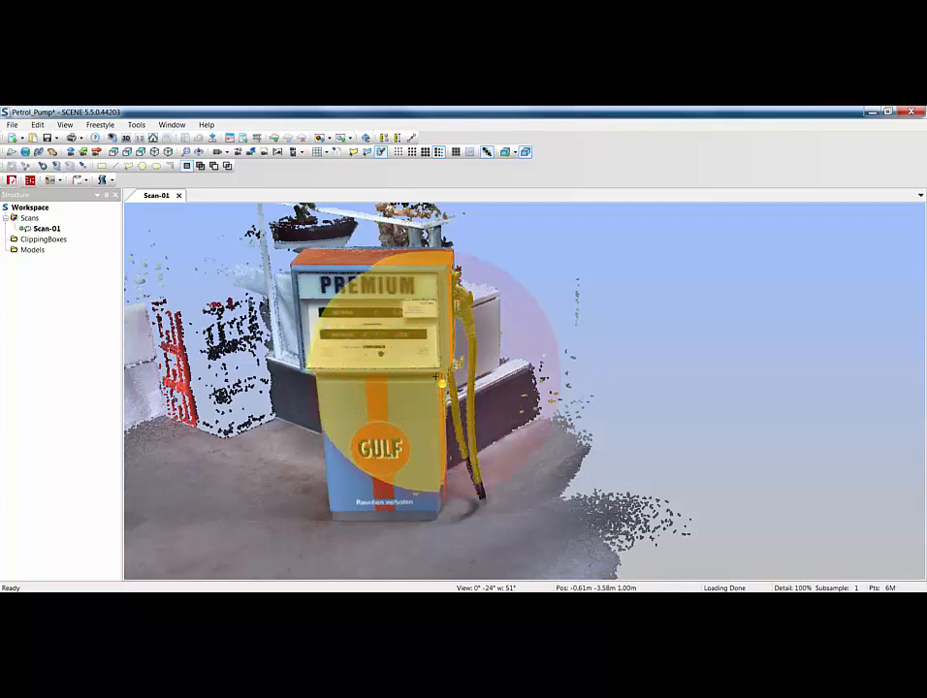
scroll(442, 383, "down", 15)
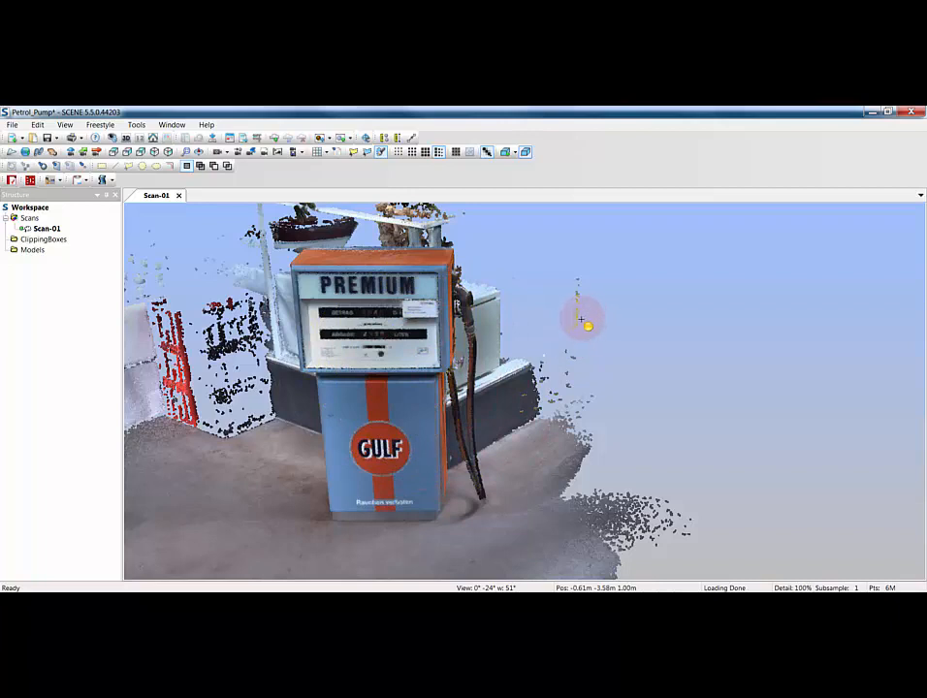
scroll(581, 319, "up", 5)
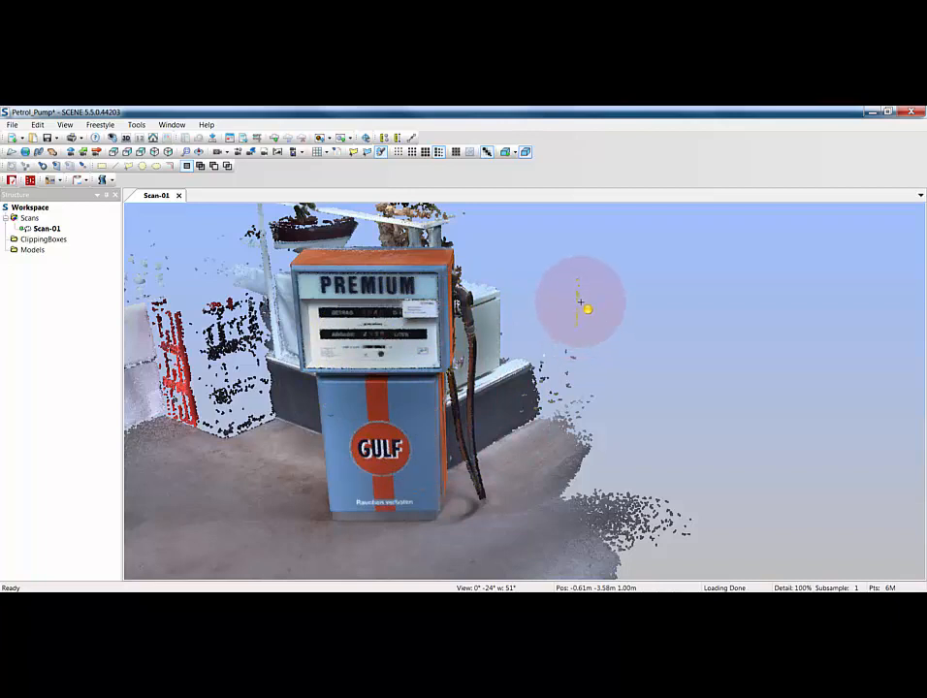
right_click(693, 308)
mouse_move(737, 311)
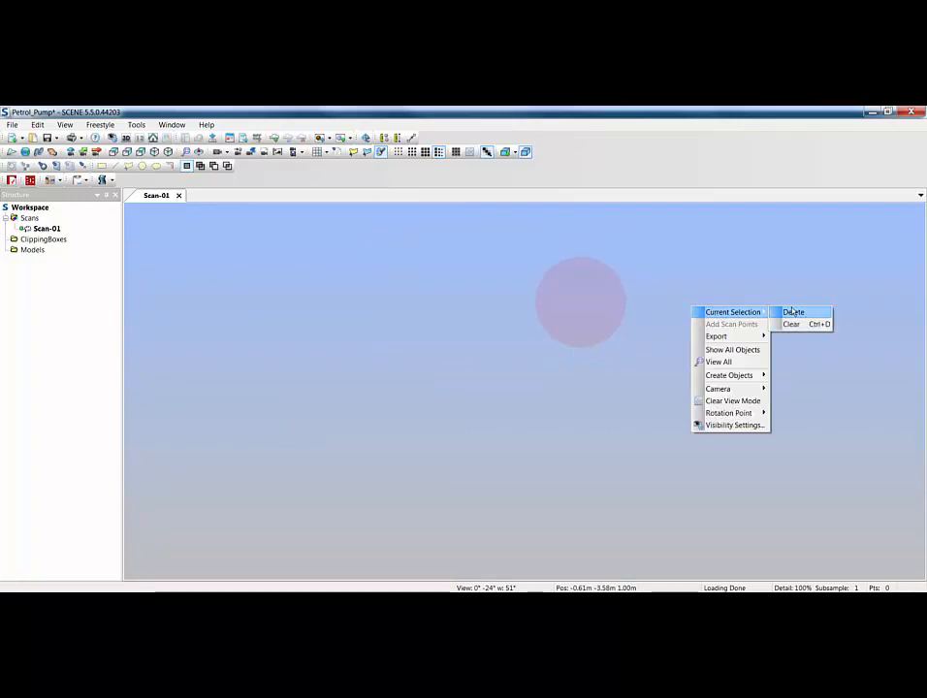
left_click(794, 312)
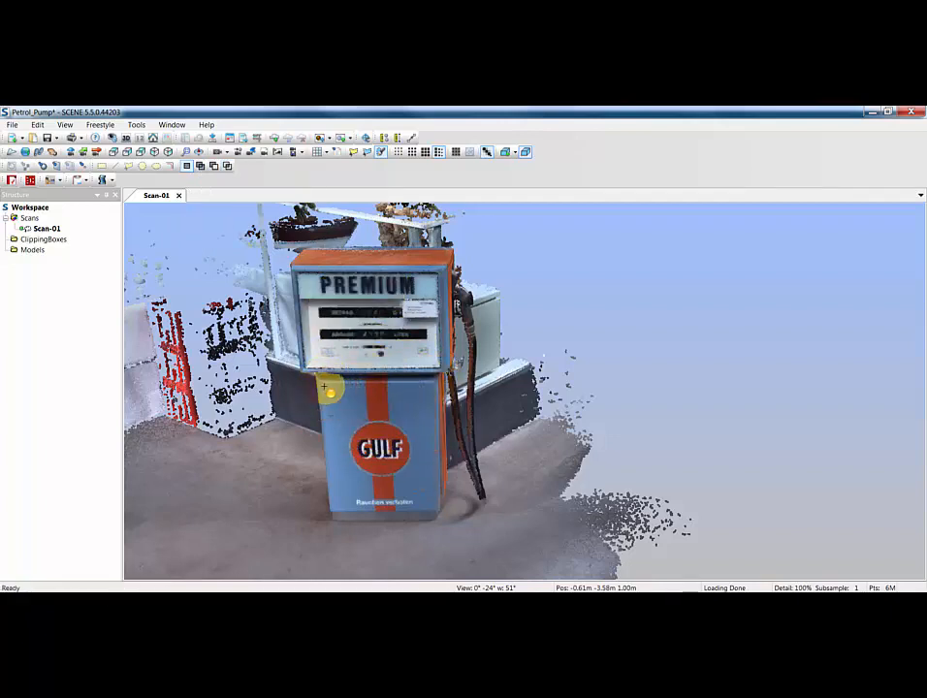
- Brush-select a patch on the pump's lower cabinet, add one at the display's lower corner, and try the subtract and intersect modes
mouse_move(325, 387)
left_mouse_down()
mouse_move(402, 413)
mouse_move(385, 382)
left_mouse_up()
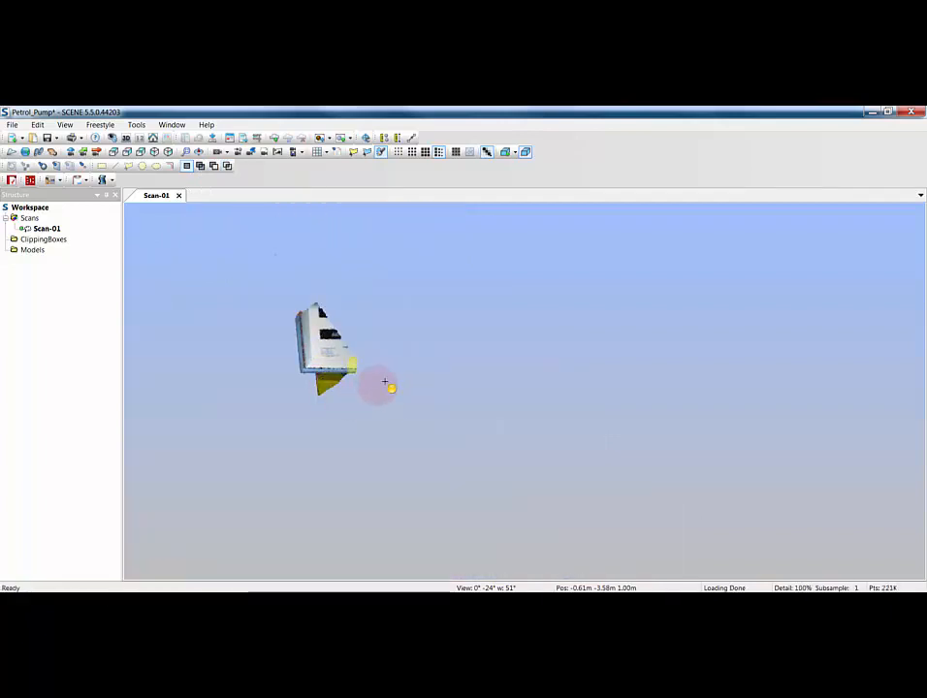
left_click(201, 167)
mouse_move(336, 386)
left_mouse_down()
mouse_move(346, 410)
mouse_move(346, 389)
mouse_move(296, 330)
mouse_move(314, 361)
left_mouse_up()
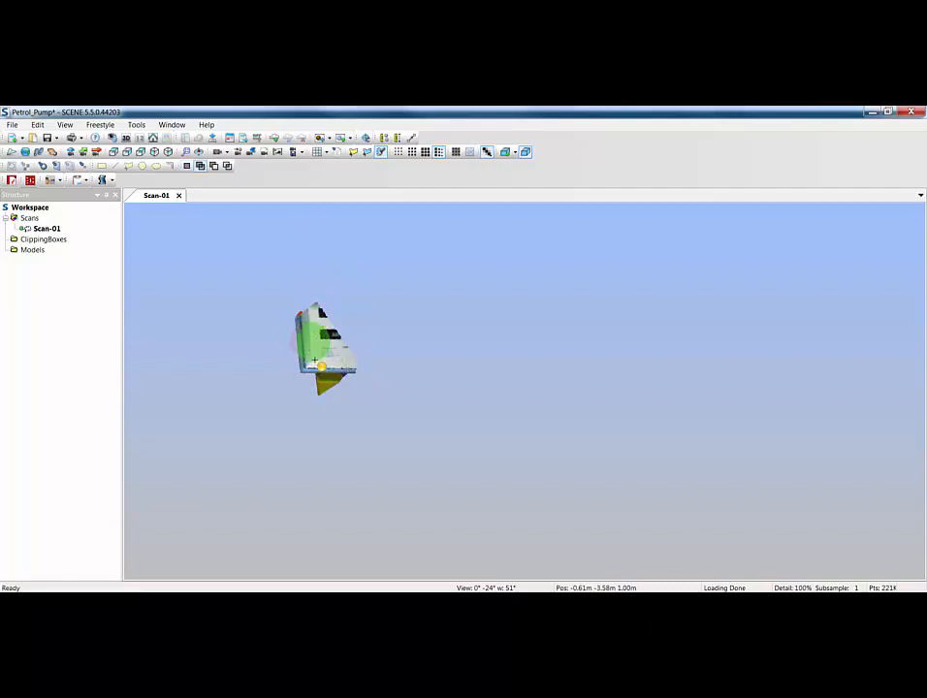
left_click(315, 366)
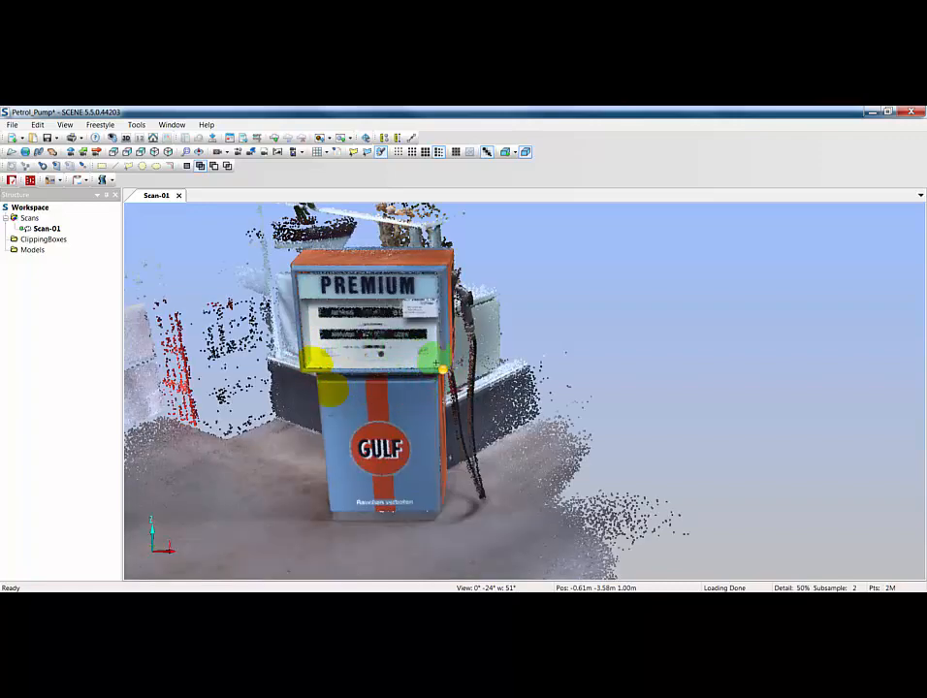
left_click(214, 167)
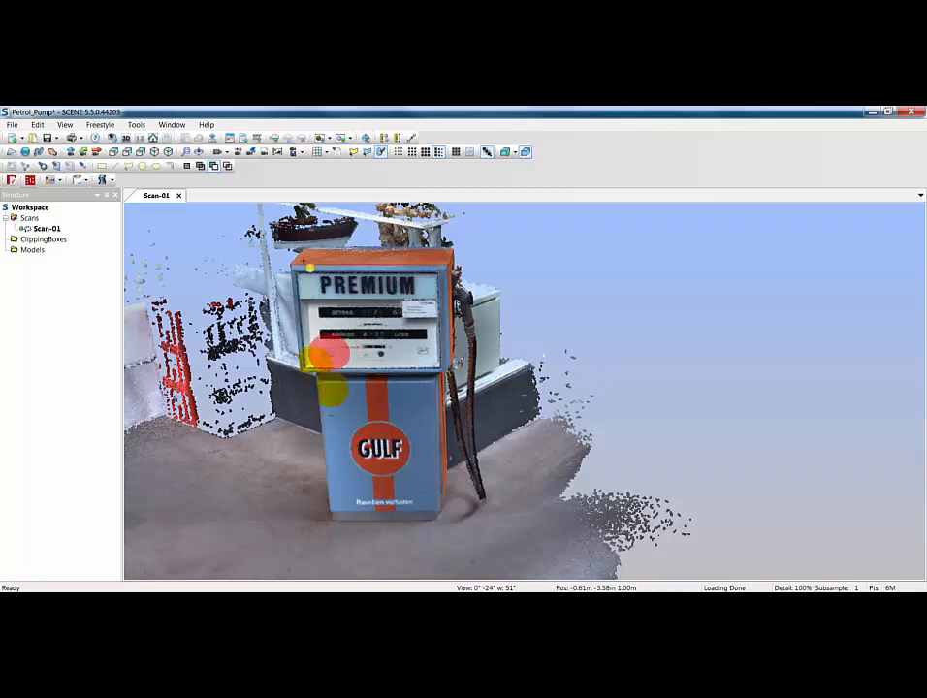
left_click(227, 166)
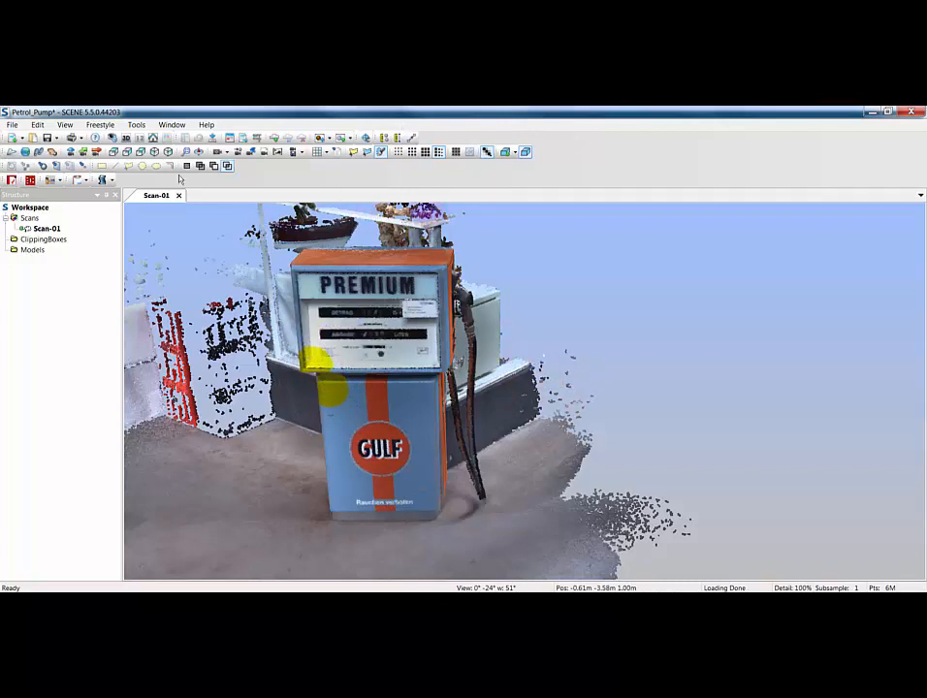
- Return to the selection mode that replaces earlier selections and clear the highlighted patches on the pump
left_click(114, 152)
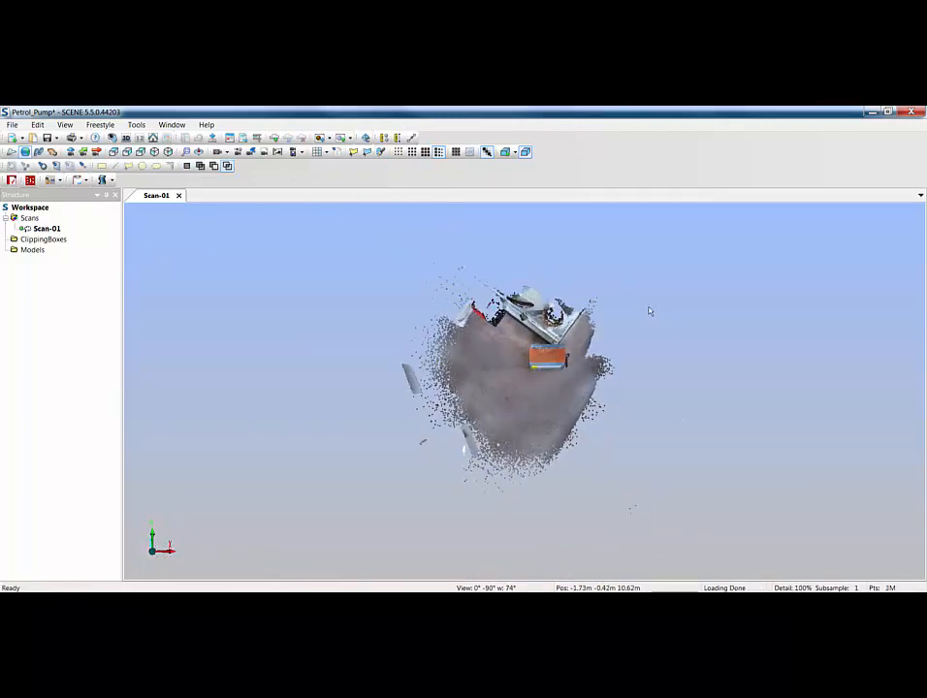
scroll(585, 378, "up", 5)
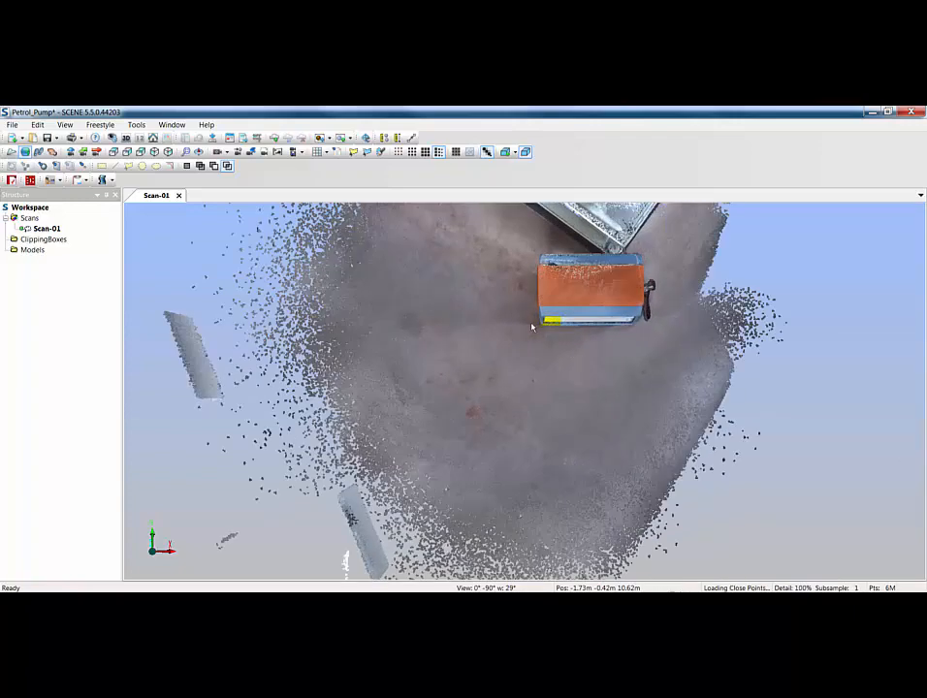
left_click(187, 166)
left_click_drag(669, 348, 675, 337)
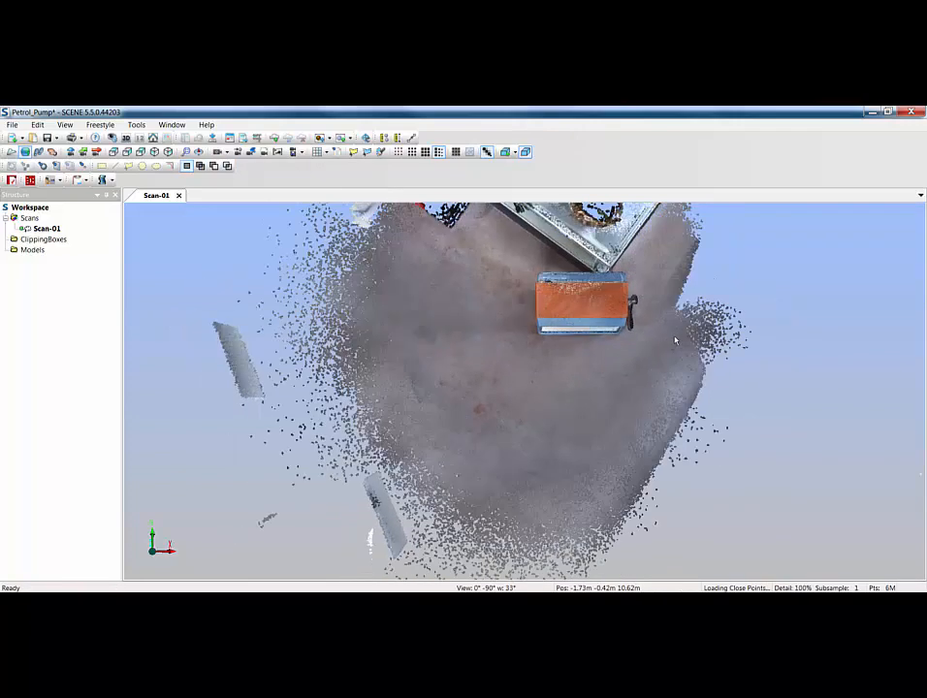
- Create a clipping box over the scan in the top view and set the camera to orthographic
left_click(506, 151)
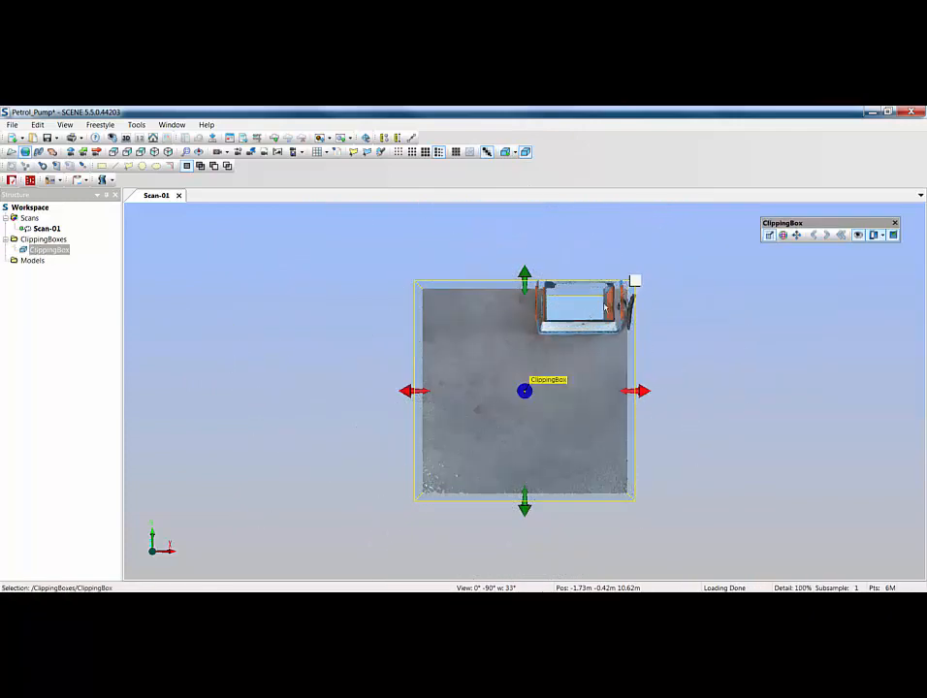
right_click(710, 345)
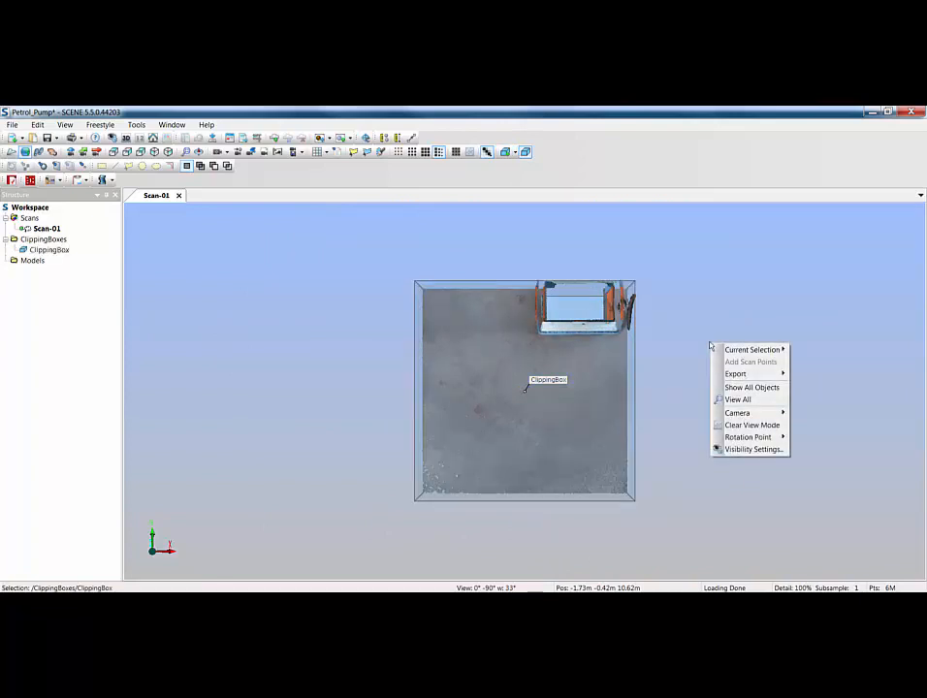
mouse_move(733, 418)
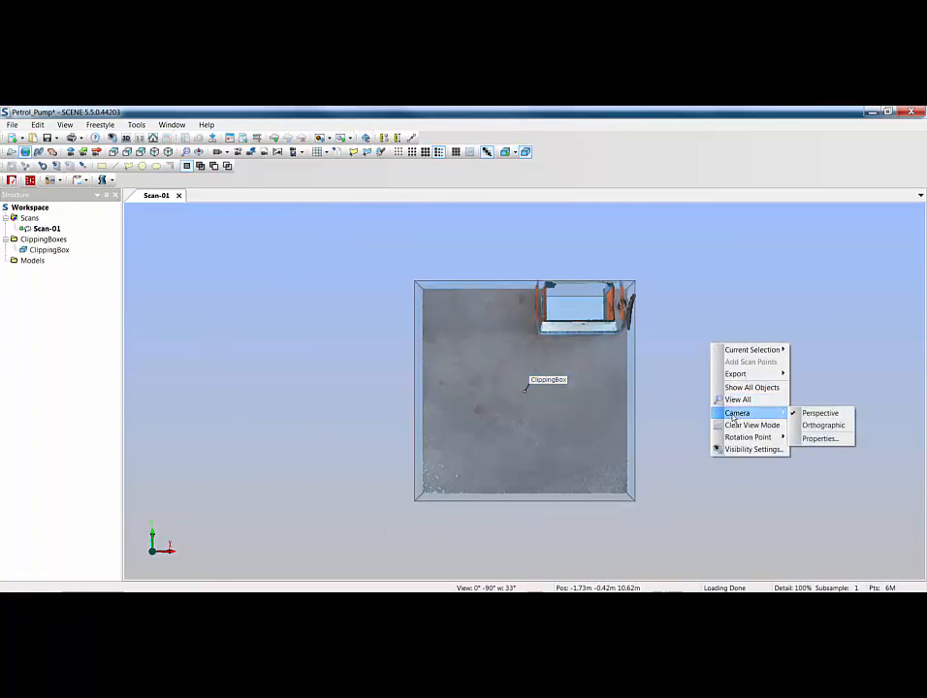
left_click(820, 427)
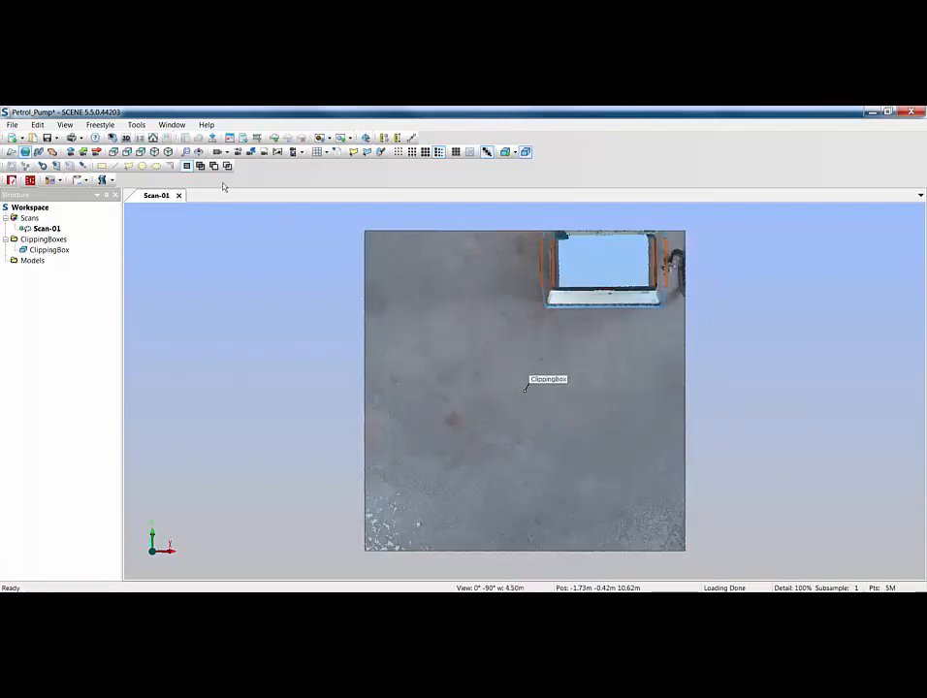
scroll(603, 310, "down", 5)
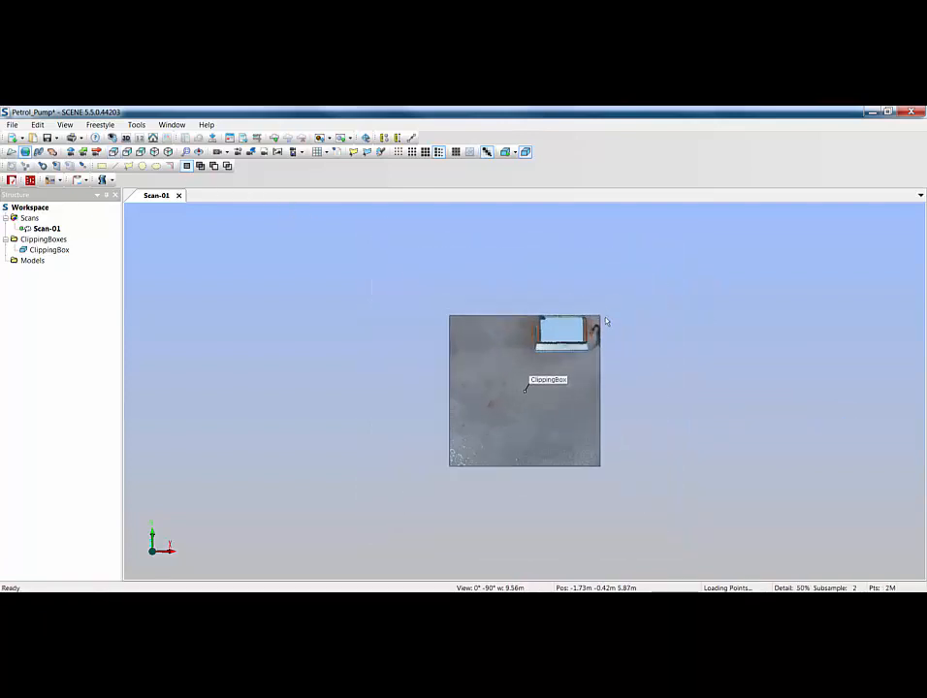
- Select the clipping box and, in the top view, extend its rear edge slightly and pull the front and left faces toward the pump
scroll(601, 329, "up", 1)
left_click(50, 250)
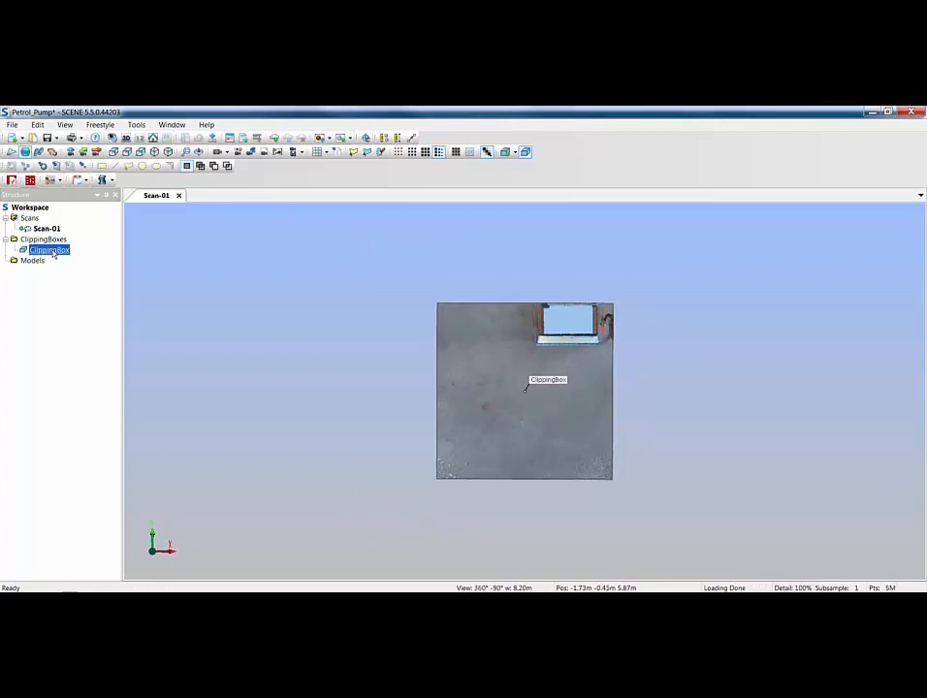
left_click_drag(526, 293, 525, 282)
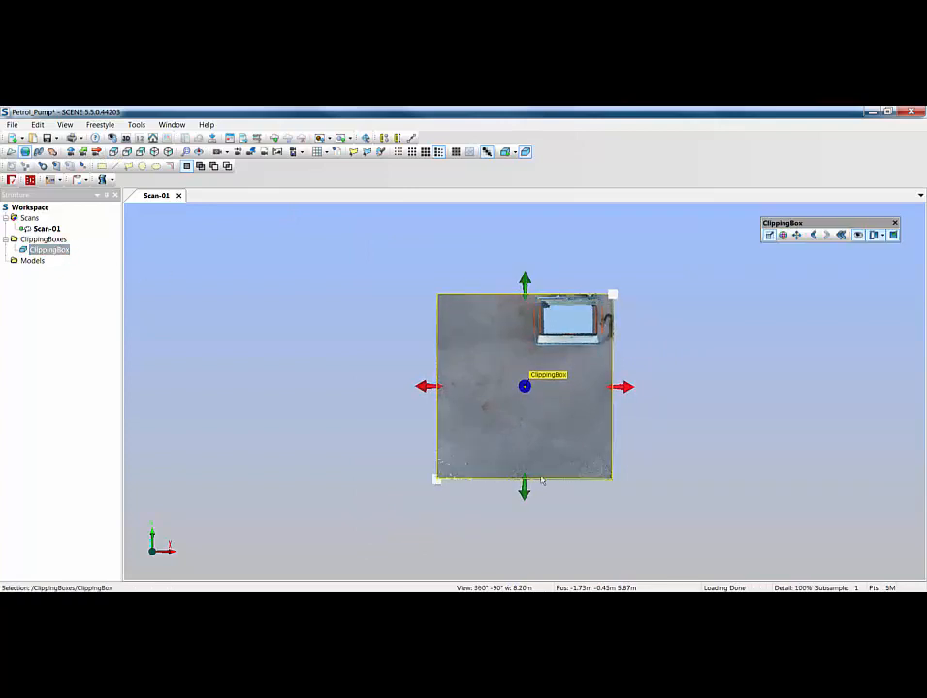
left_click_drag(527, 495, 533, 361)
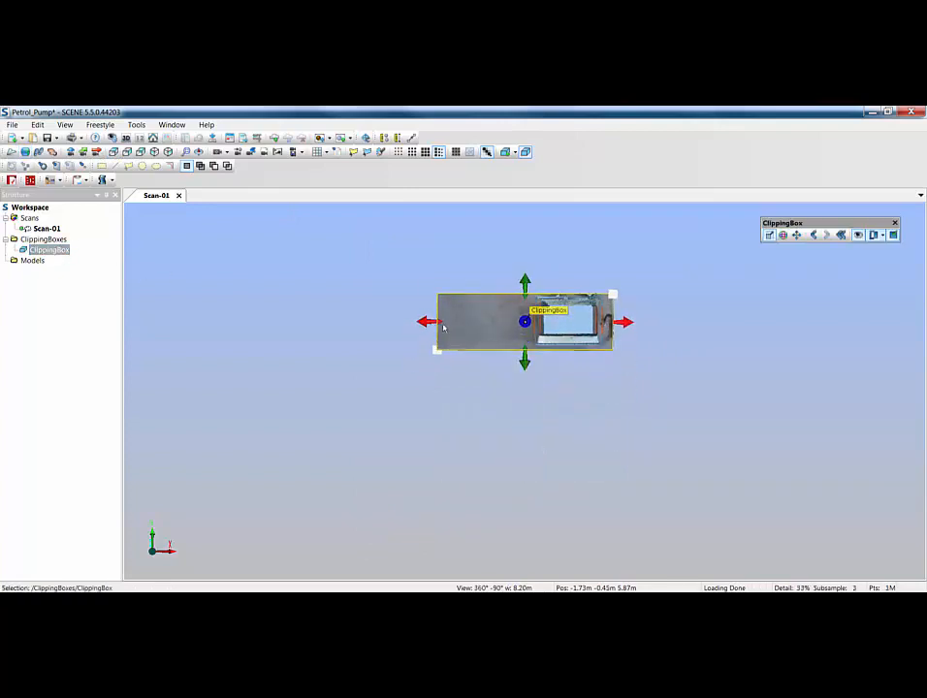
left_click_drag(426, 322, 500, 334)
- Fine-tune the clipping box's side, front and rear faces in the top view so they fit closely around the pump and hose
scroll(562, 332, "up", 3)
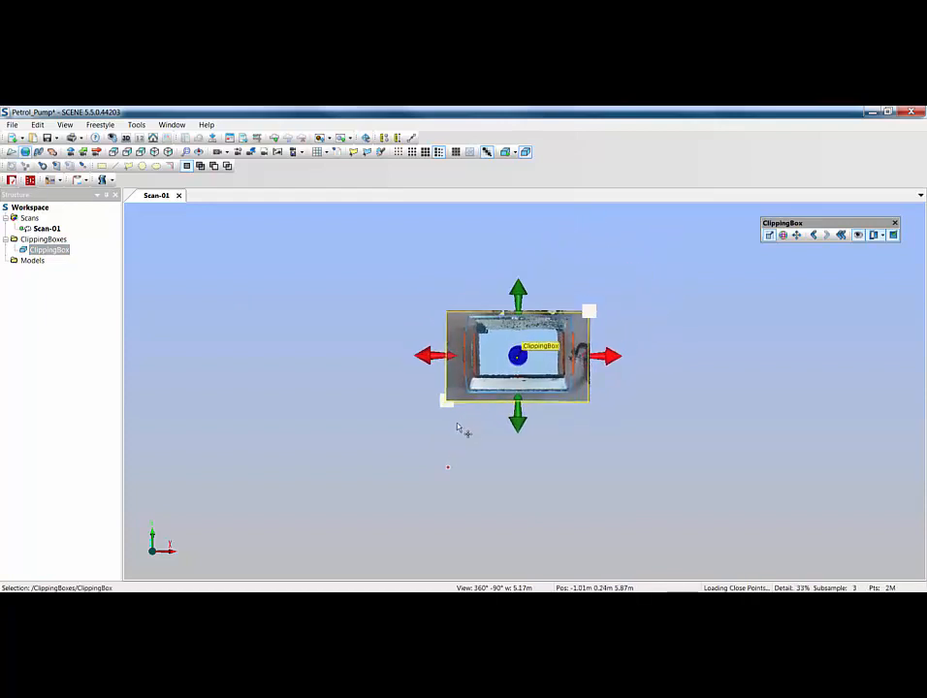
scroll(464, 403, "up", 3)
left_click_drag(432, 287, 433, 293)
mouse_move(578, 407)
left_mouse_down()
mouse_move(608, 406)
mouse_move(595, 407)
left_mouse_up()
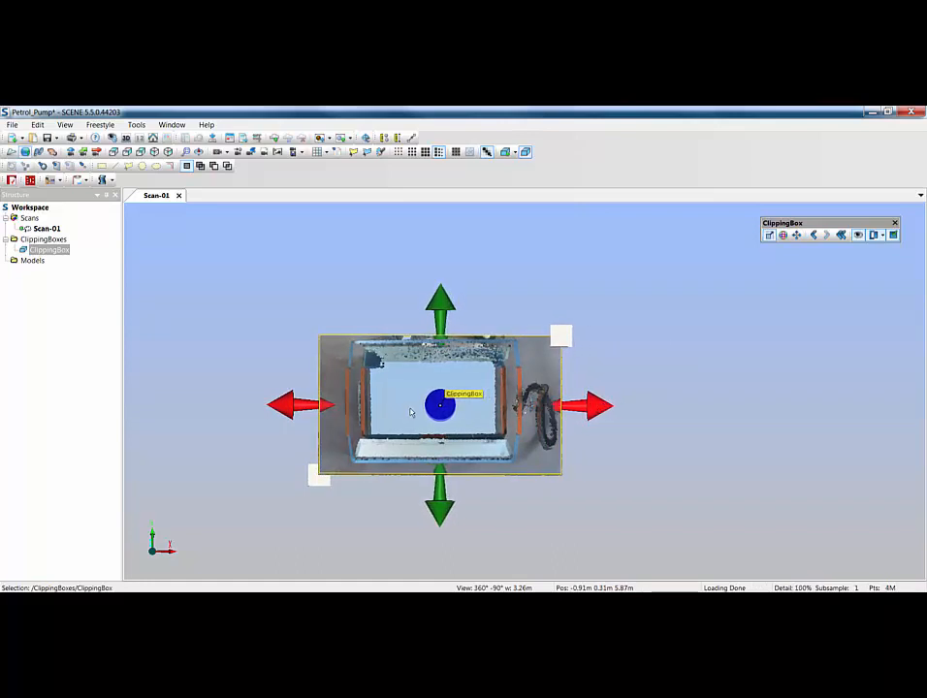
left_click_drag(285, 408, 308, 408)
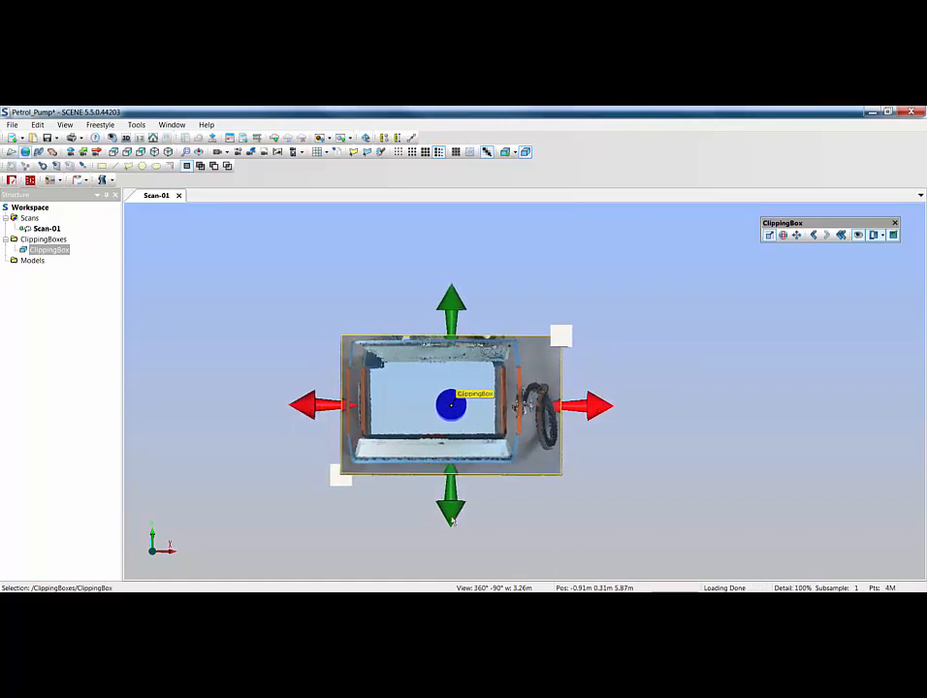
left_click_drag(453, 521, 453, 513)
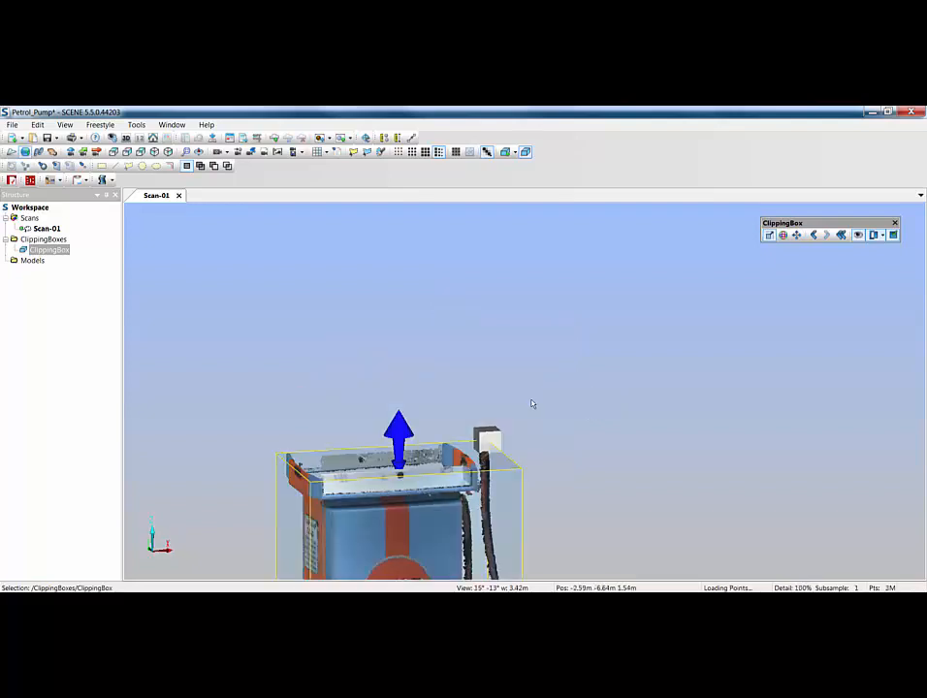
- Raise the clipping box's bottom face to just below the pump's base and its top face above the PREMIUM display
scroll(532, 404, "down", 3)
scroll(533, 412, "down", 2)
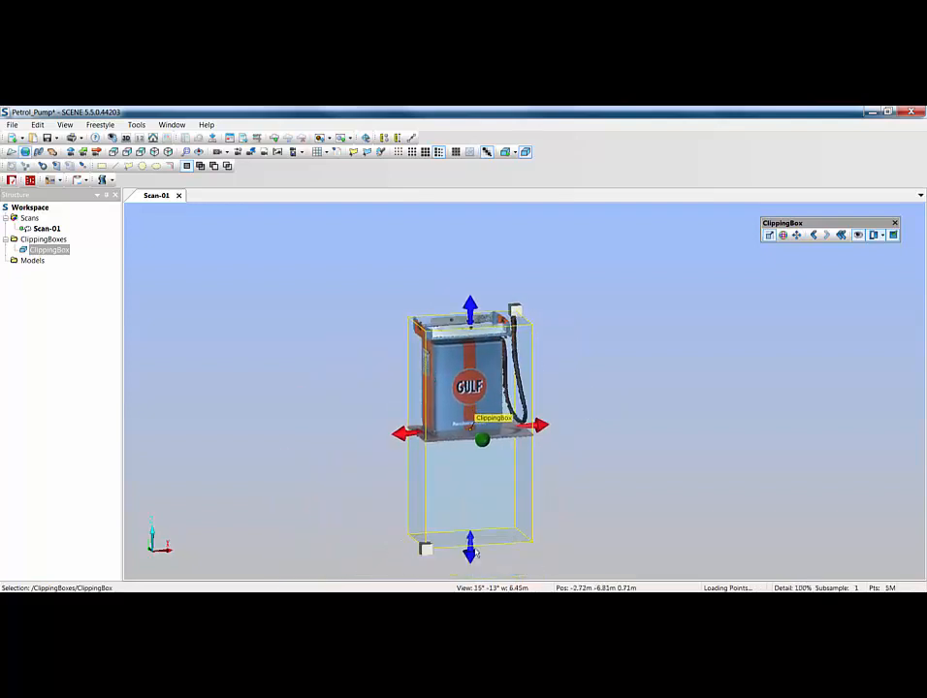
left_click_drag(469, 542, 475, 451)
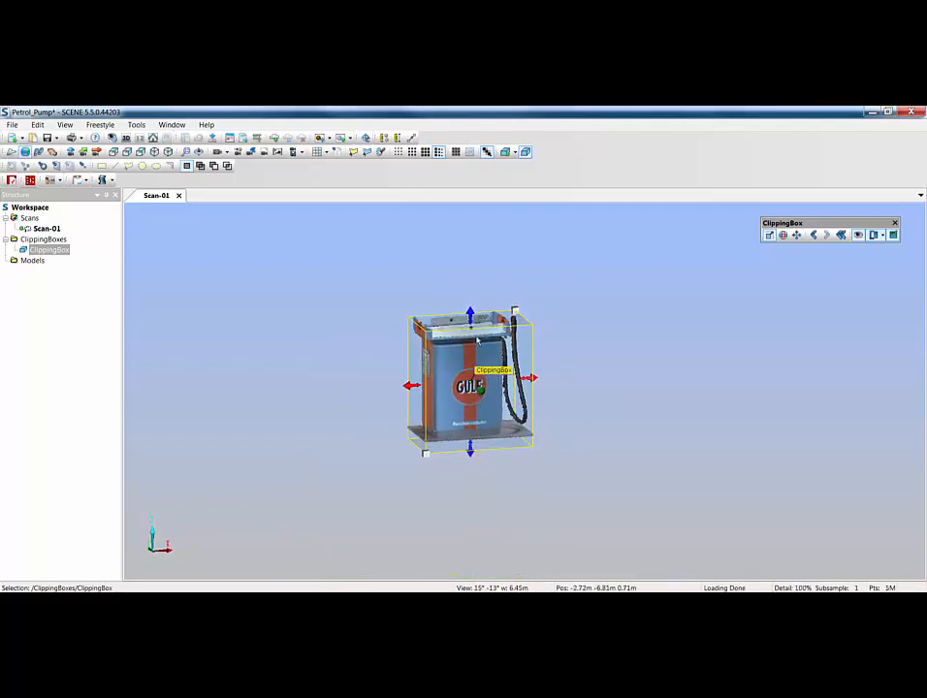
left_click_drag(469, 315, 478, 258)
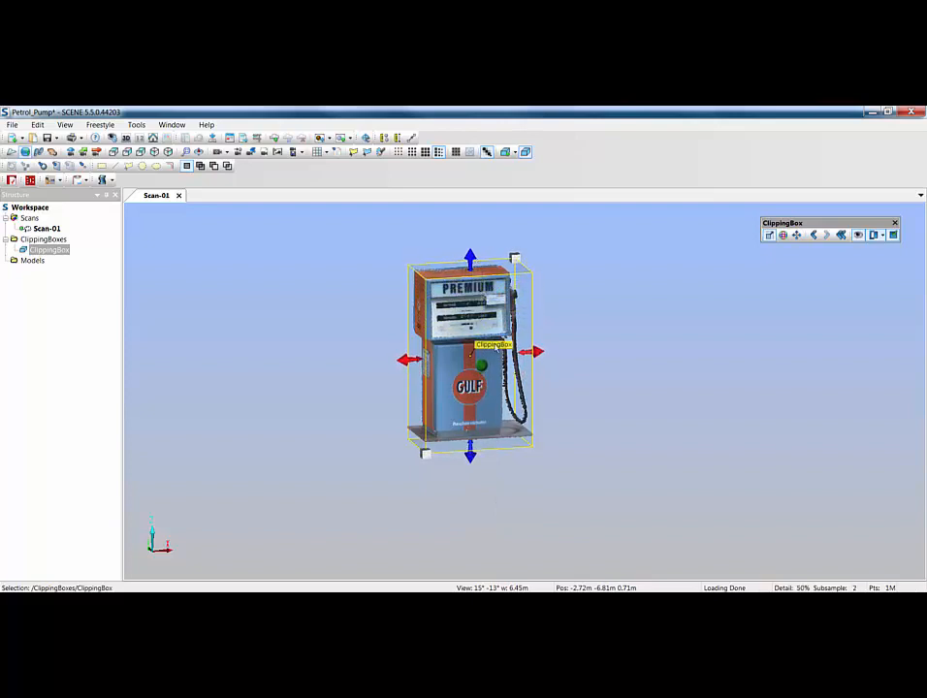
- Delete the invisible points outside the clipping box, and remove the clipping box itself
left_click_drag(442, 495, 532, 476)
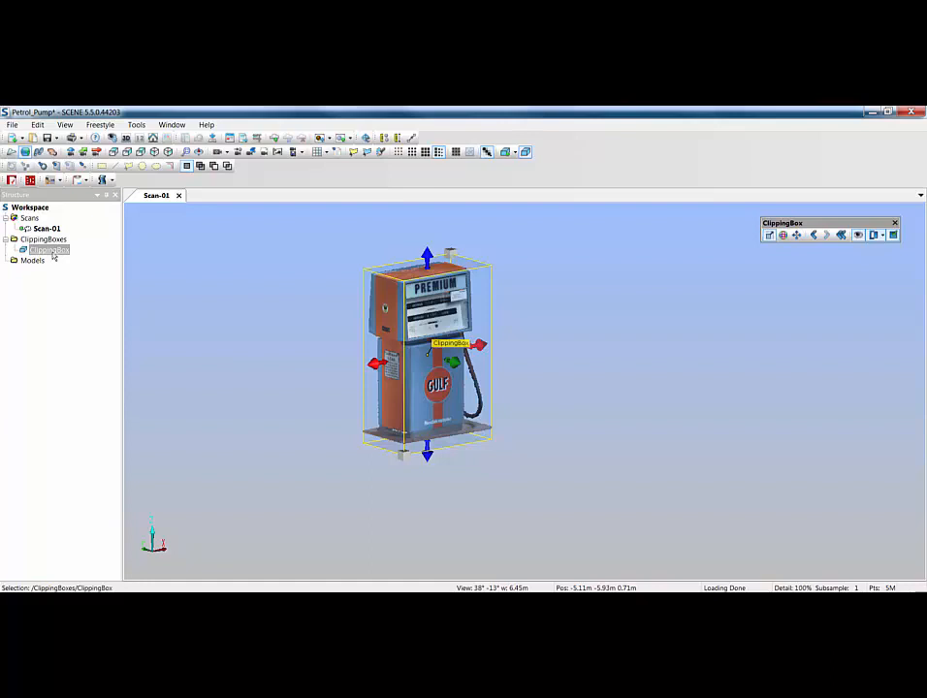
right_click(54, 259)
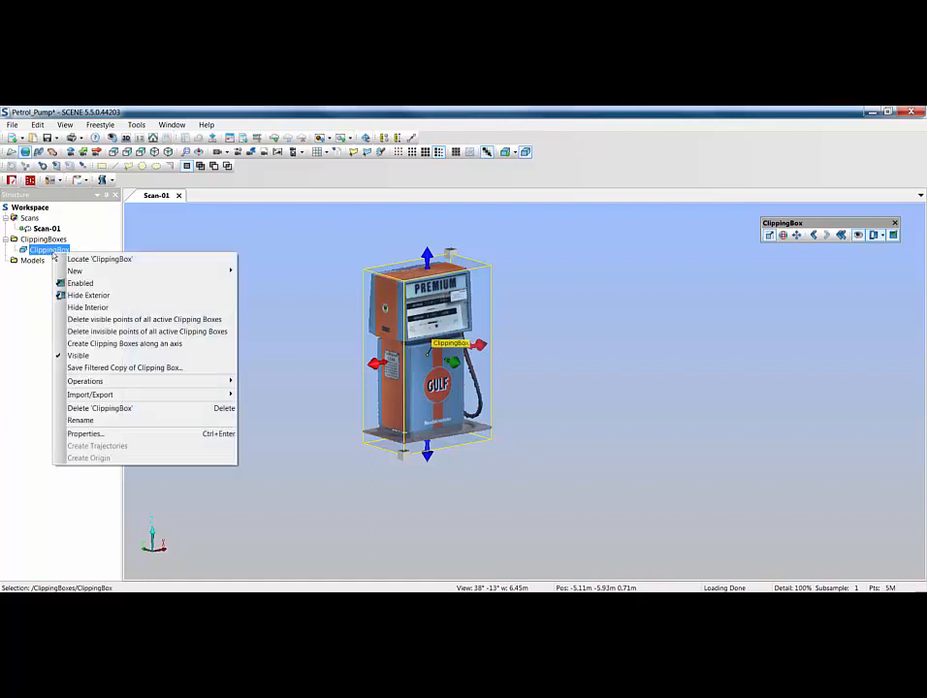
left_click(86, 333)
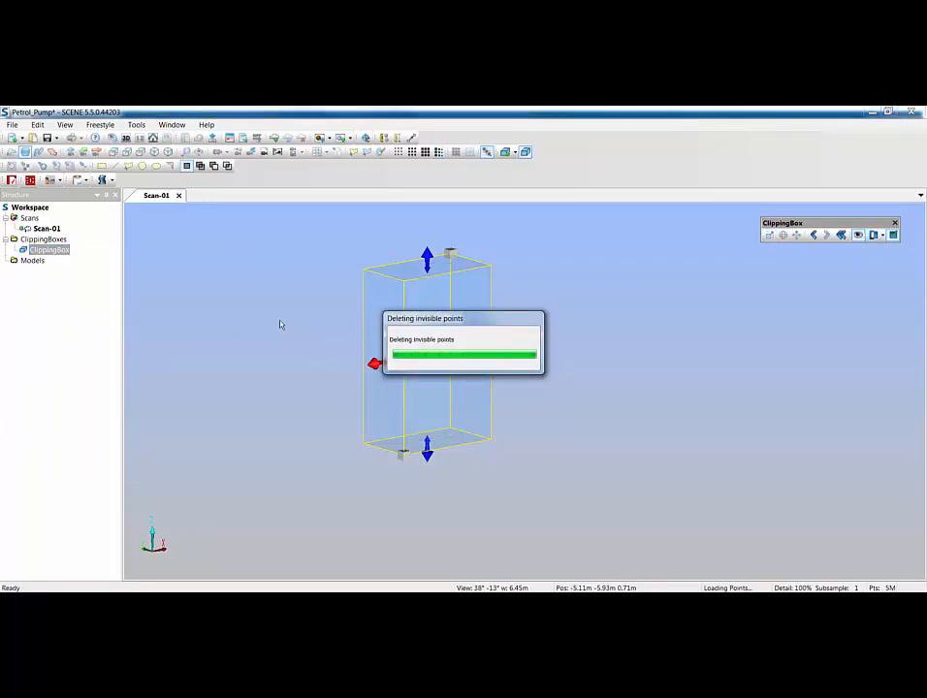
left_click(61, 252)
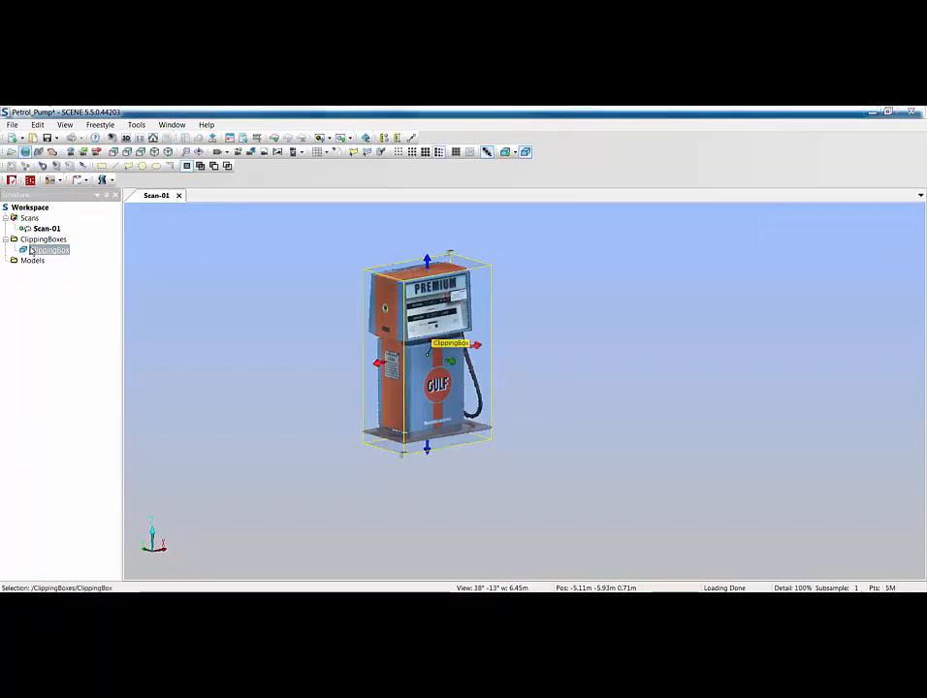
key("Delete")
key("Return")
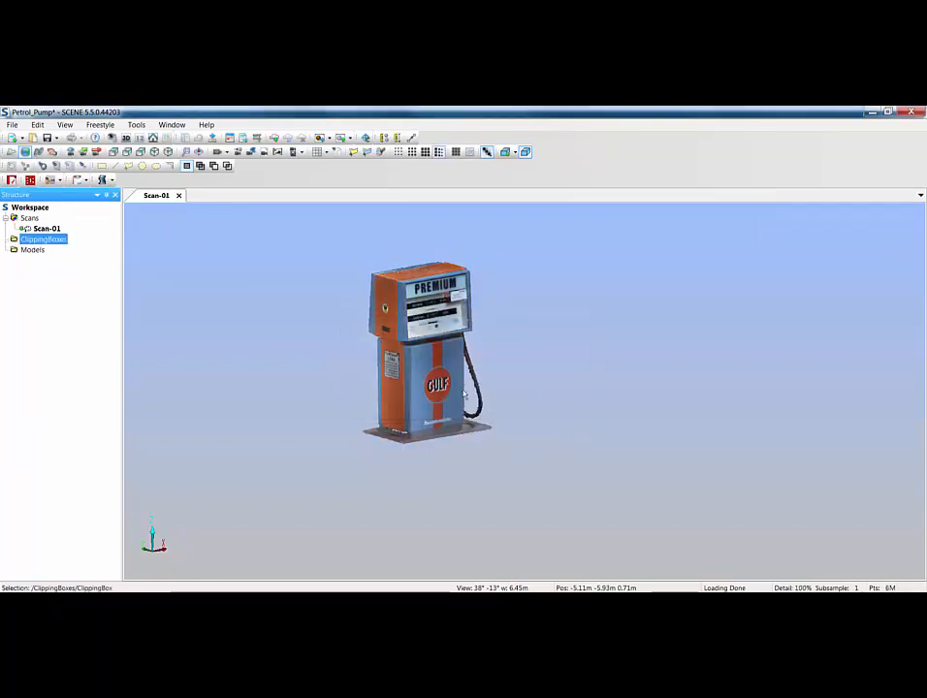
- Switch to add-selection mode, brush-select the vertical strip of hose points beside the pump's lower cabinet, and delete them
left_click_drag(454, 381, 671, 378)
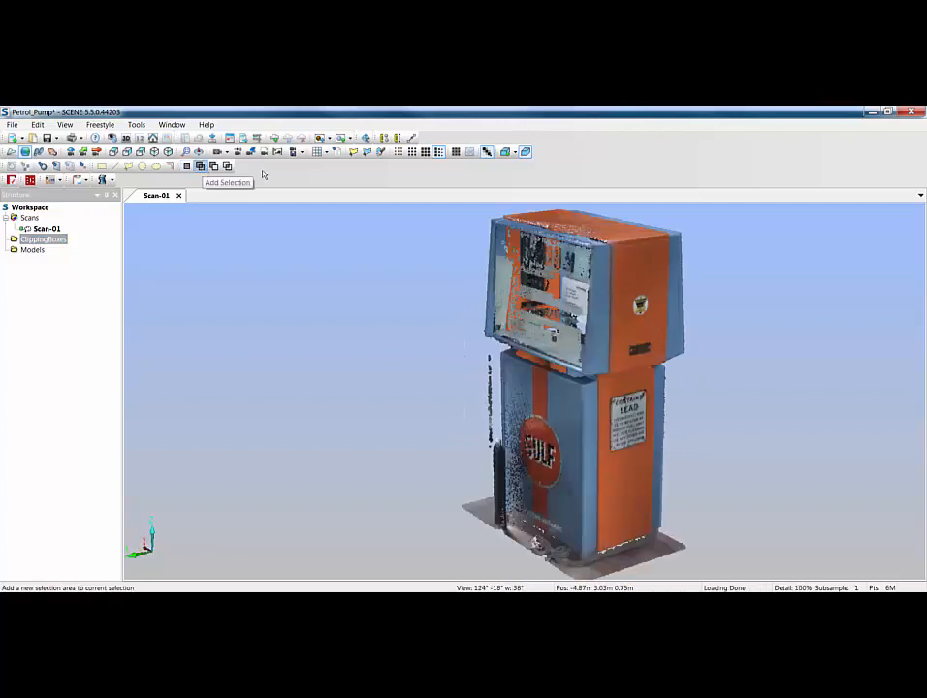
left_click(382, 151)
mouse_move(492, 360)
left_mouse_down()
mouse_move(495, 448)
mouse_move(487, 444)
left_mouse_up()
left_click_drag(484, 353, 486, 411)
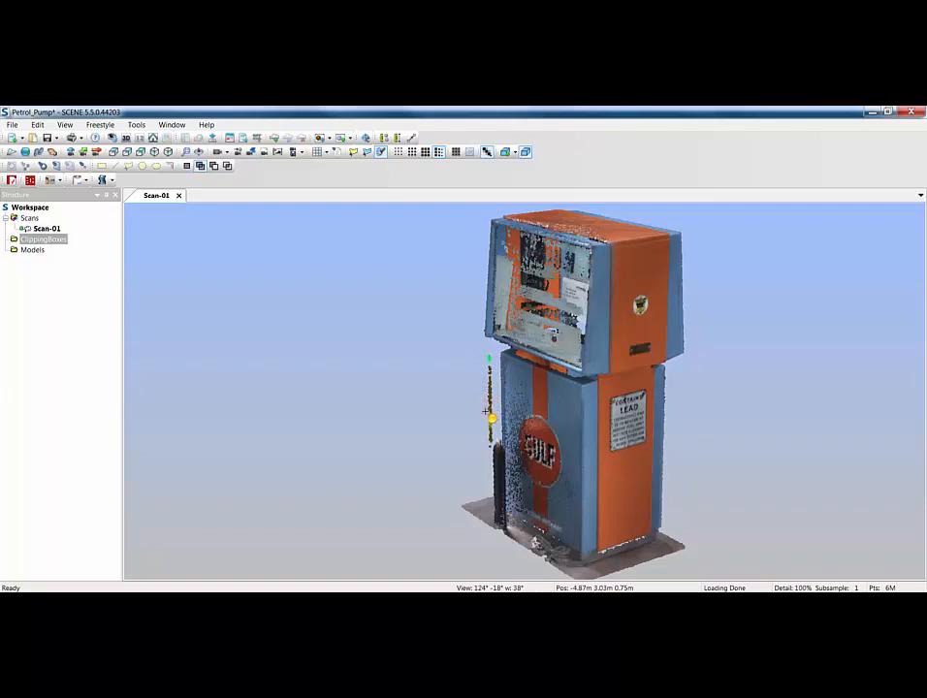
right_click(338, 312)
mouse_move(407, 315)
left_click(440, 315)
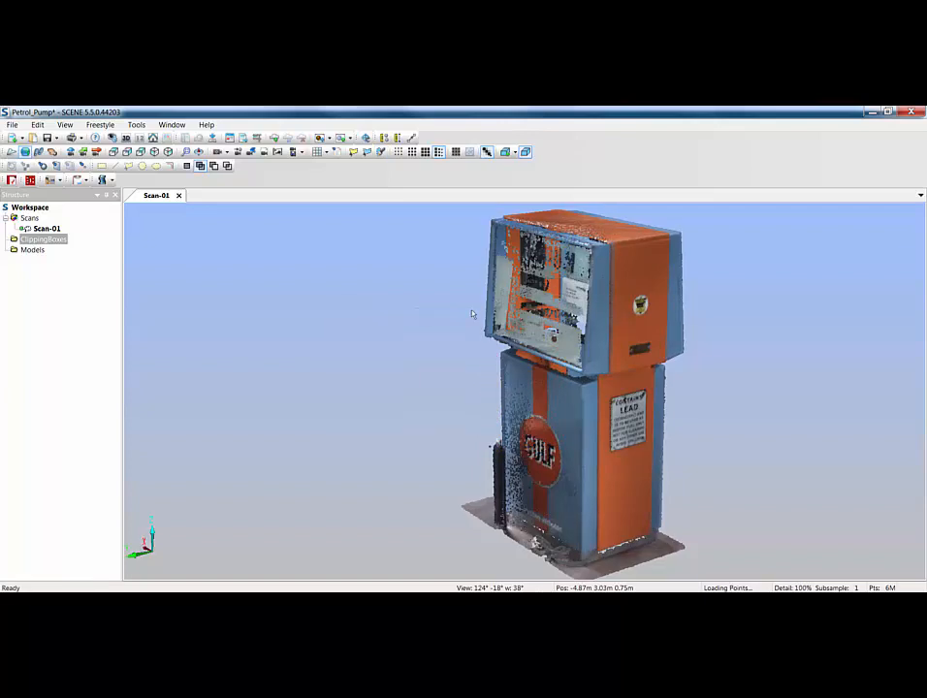
- Brush-select the remaining stray point above the dark post beside the lower cabinet and delete it
scroll(485, 447, "up", 3)
left_click(381, 151)
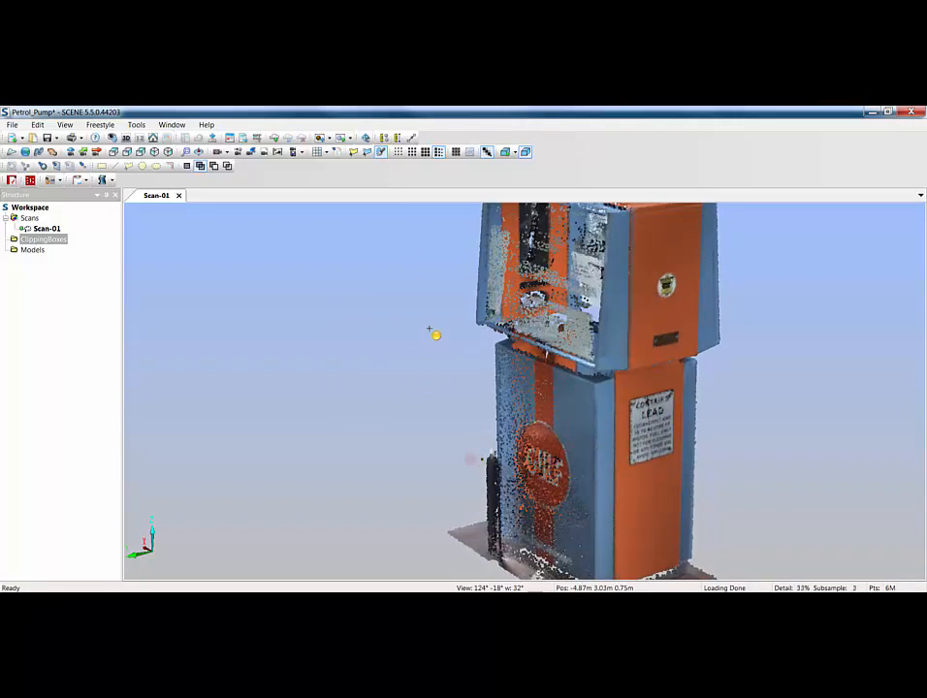
right_click(347, 314)
mouse_move(407, 321)
left_click(451, 322)
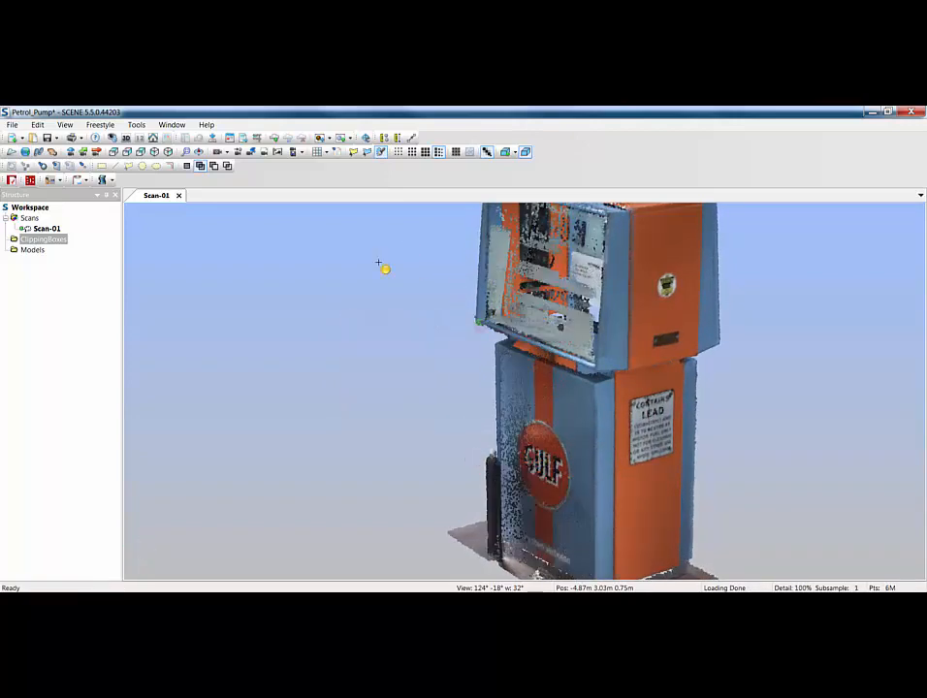
- Brush-select a winding trail across the lower cabinet's front and side panels, and discard the selection
mouse_move(503, 358)
left_mouse_down()
mouse_move(550, 408)
mouse_move(543, 452)
mouse_move(586, 437)
mouse_move(628, 447)
mouse_move(673, 401)
mouse_move(555, 424)
mouse_move(526, 455)
mouse_move(573, 454)
mouse_move(563, 431)
left_mouse_up()
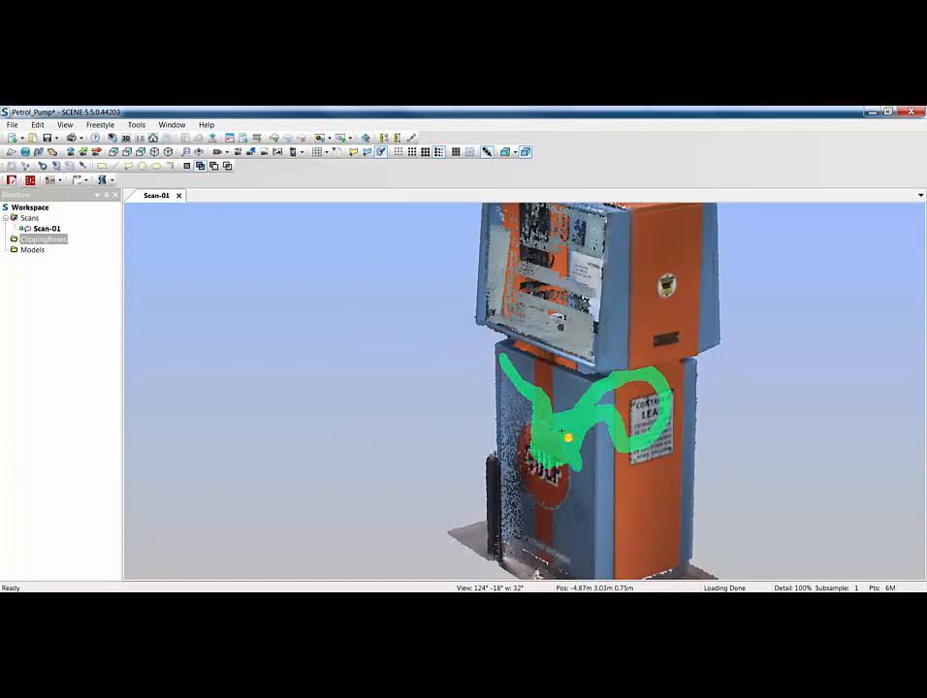
key("Escape")
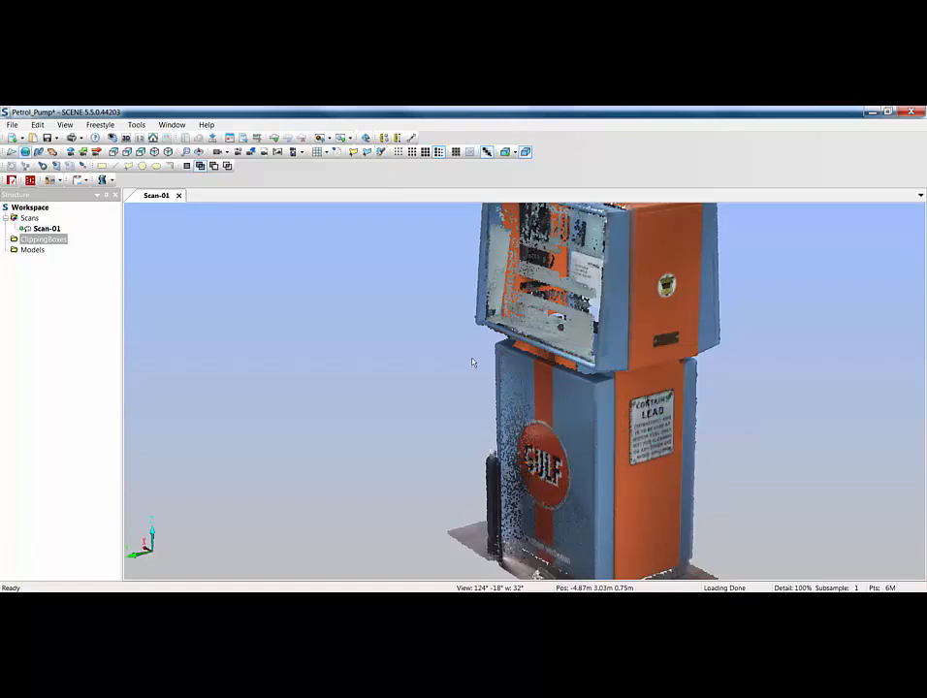
scroll(302, 366, "down", 2)
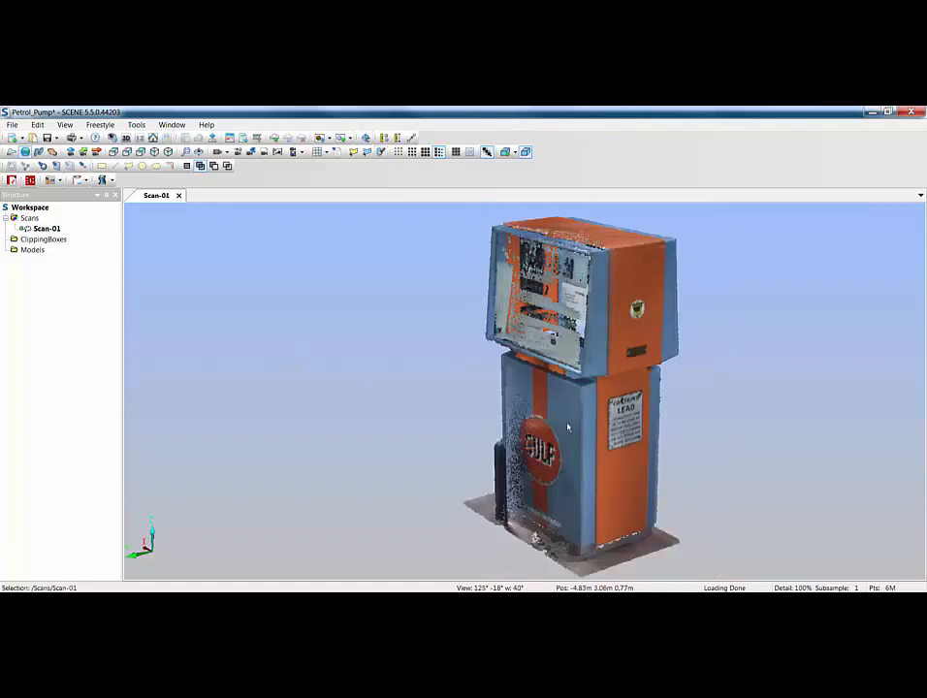
- Export the Scan-01 point cloud as a full-scan E57 file named Pump1.e57 in the Pump folder on the Desktop
right_click(55, 231)
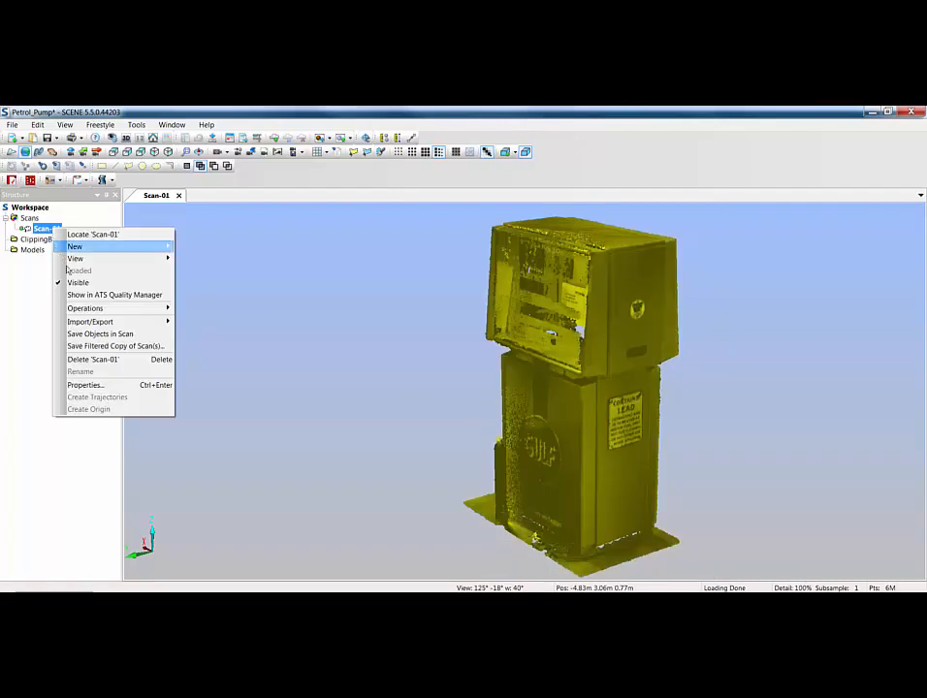
mouse_move(92, 326)
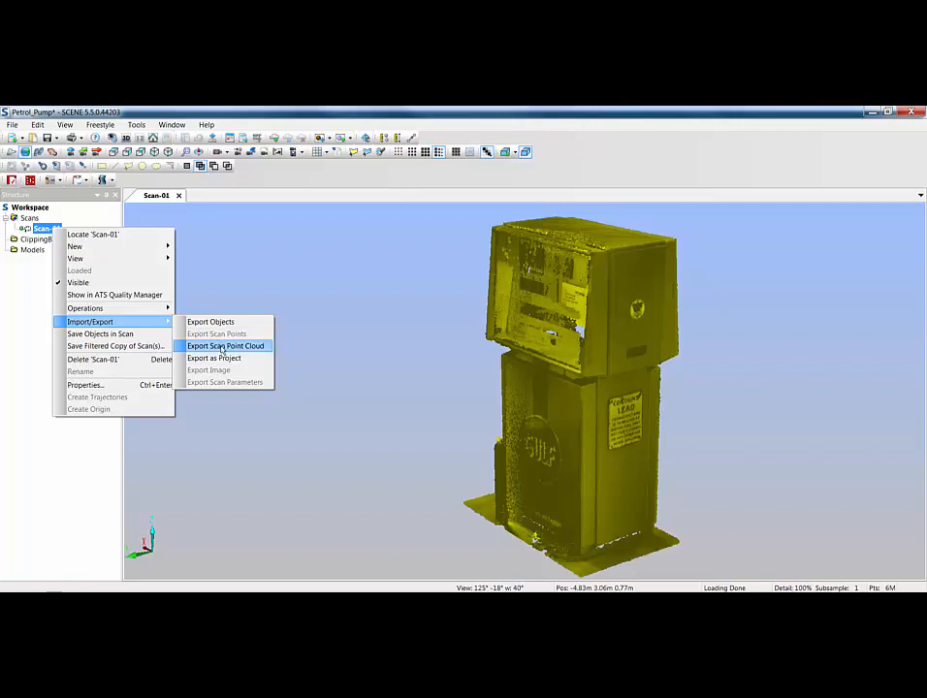
left_click(222, 347)
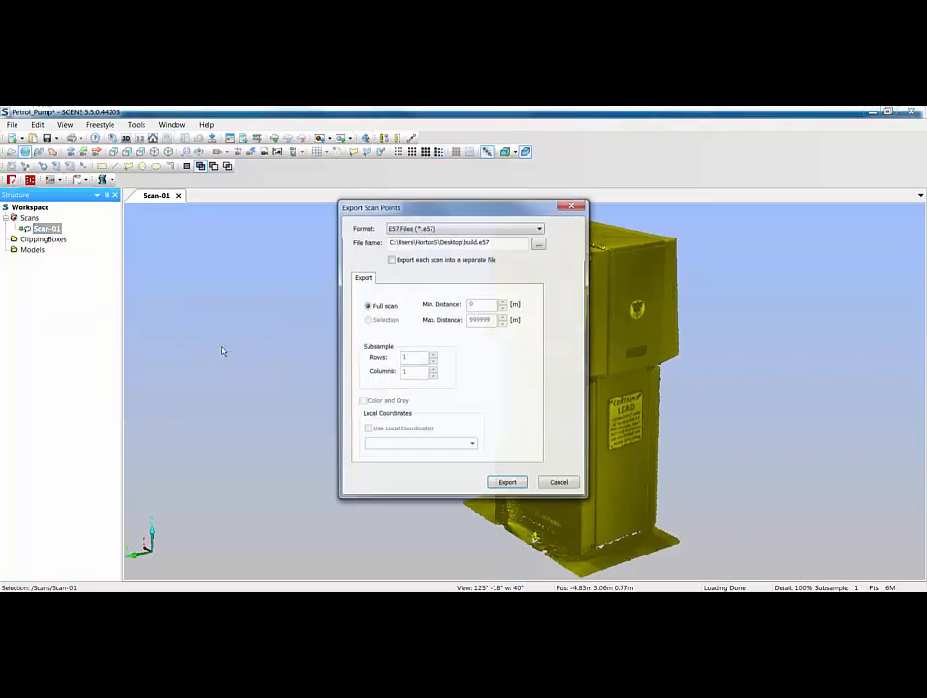
left_click(540, 243)
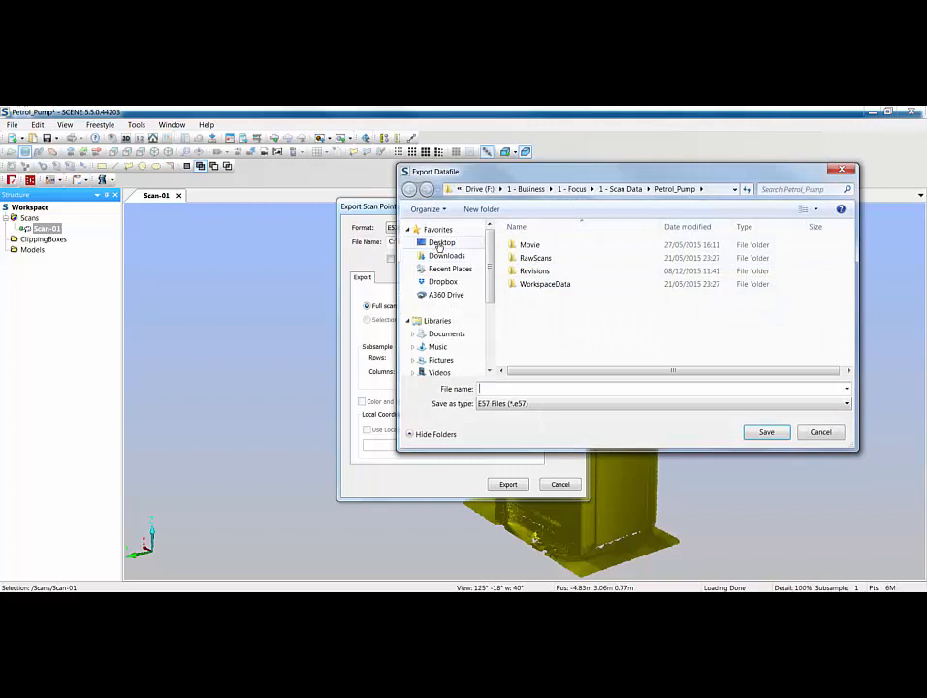
left_click(439, 245)
double_click(684, 302)
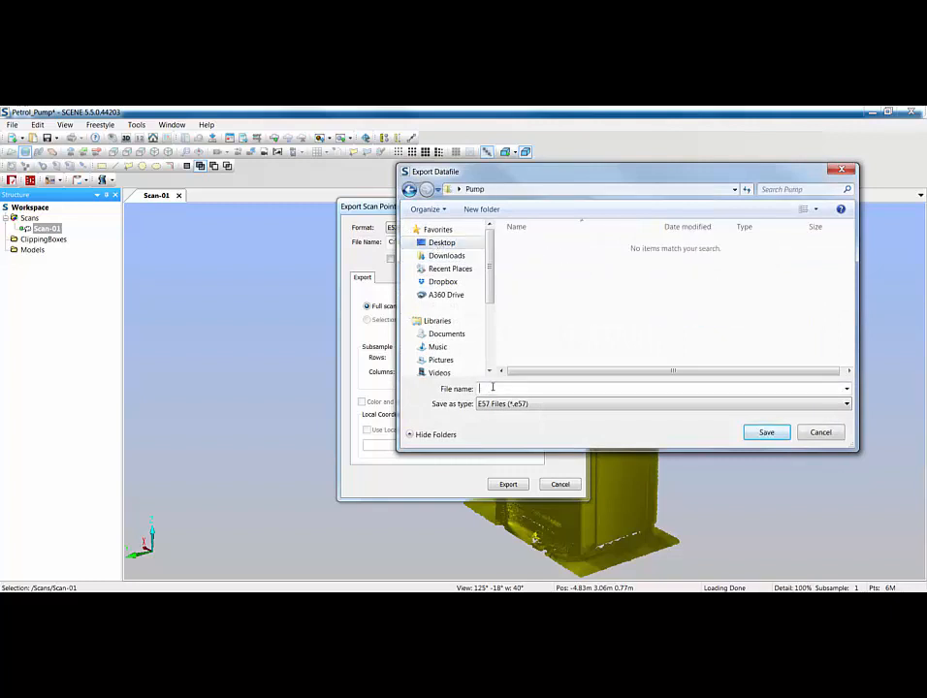
left_click(768, 432)
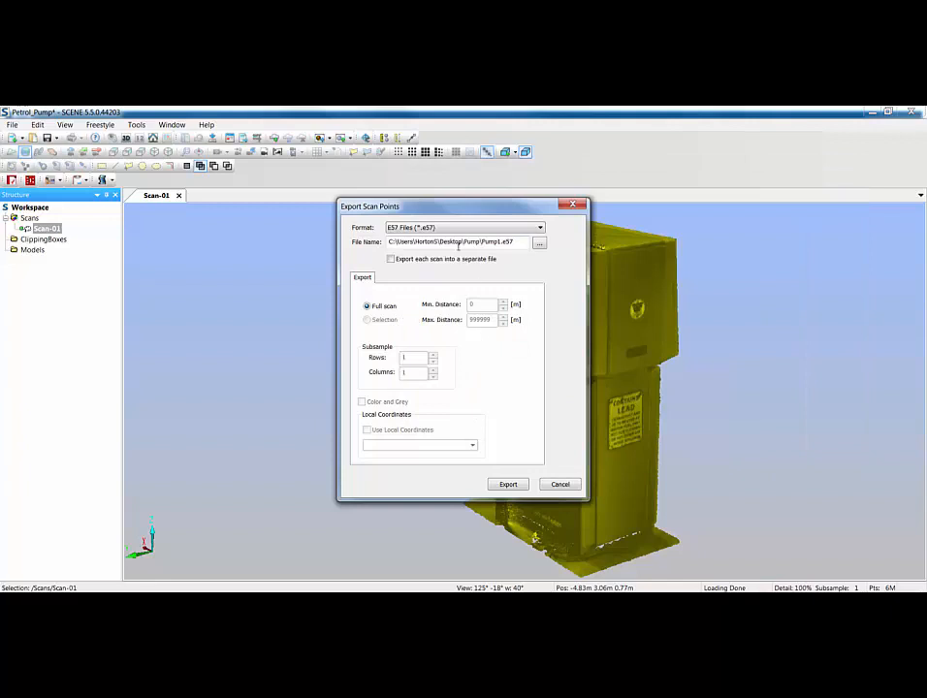
left_click(510, 485)
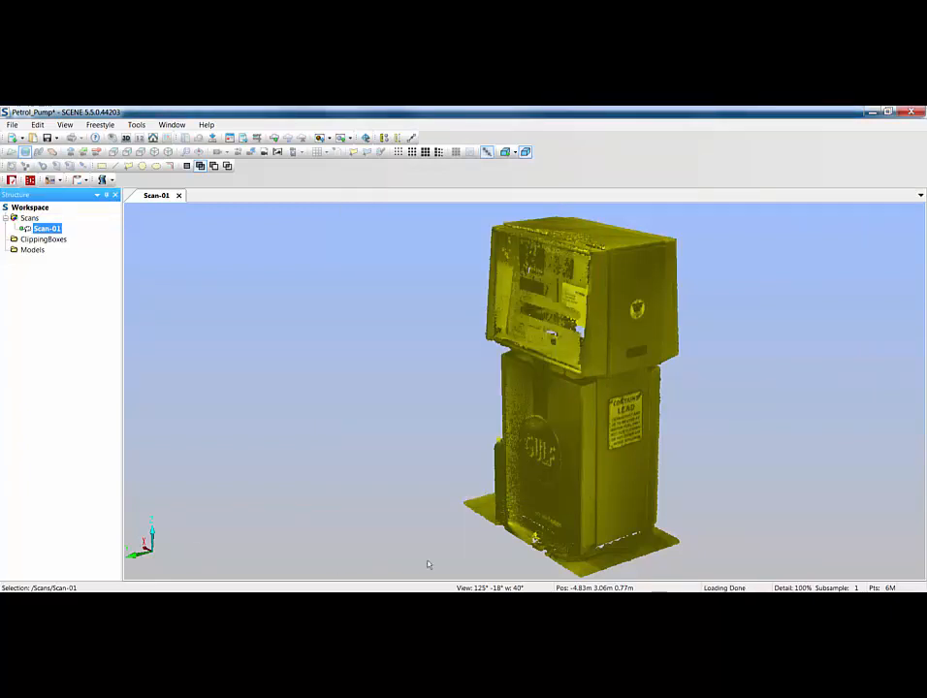
- Check the exported file in the Pump folder window, minimise that window and deselect the scan
left_click(194, 601)
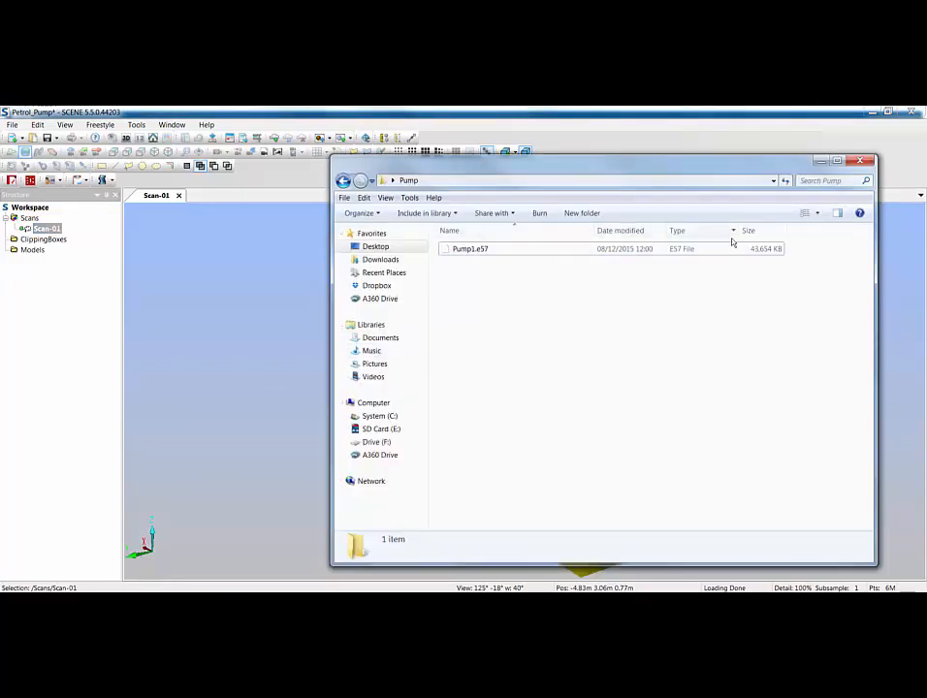
left_click(820, 161)
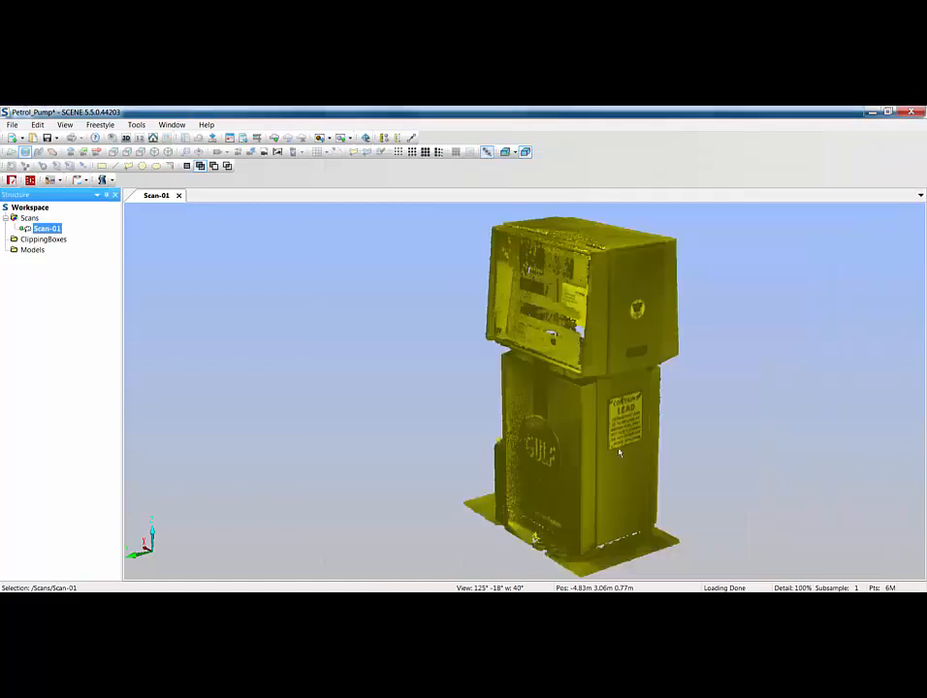
left_click(706, 430)
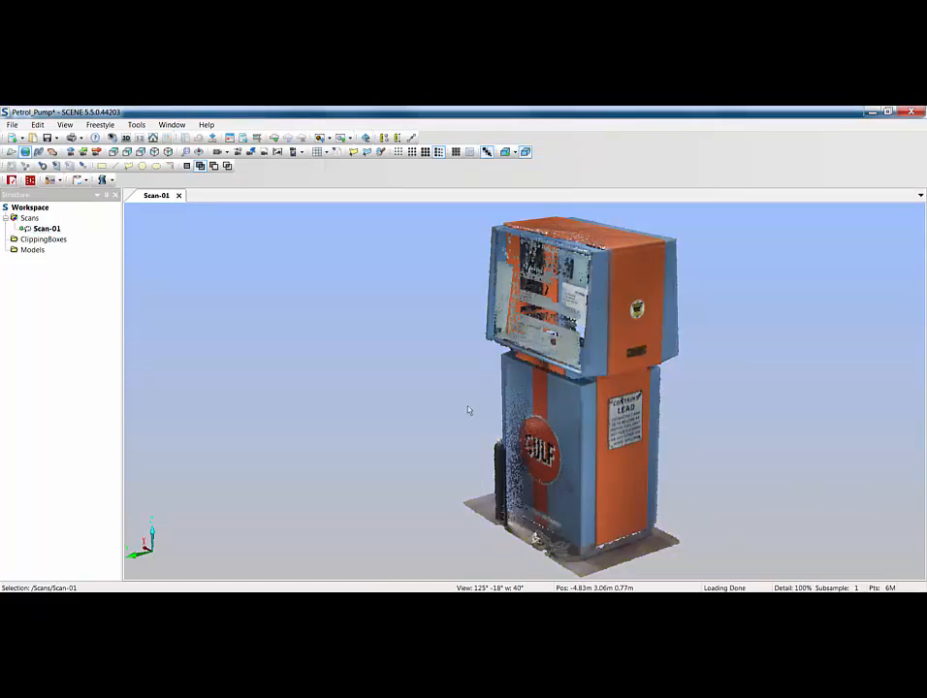
- Show the pump from directly above with the orthographic camera
left_click(113, 152)
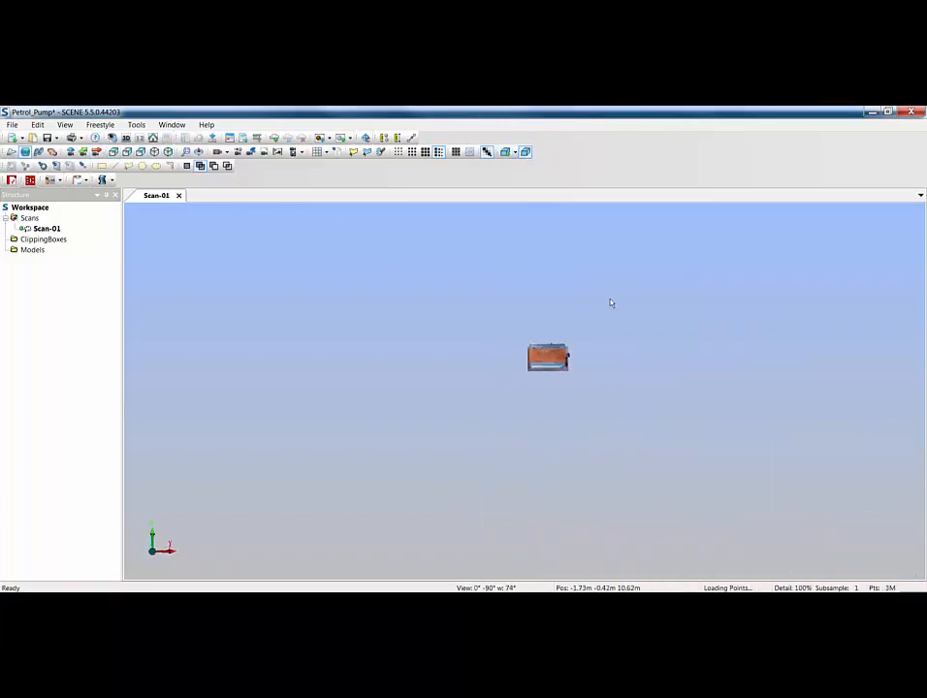
right_click(635, 354)
mouse_move(679, 422)
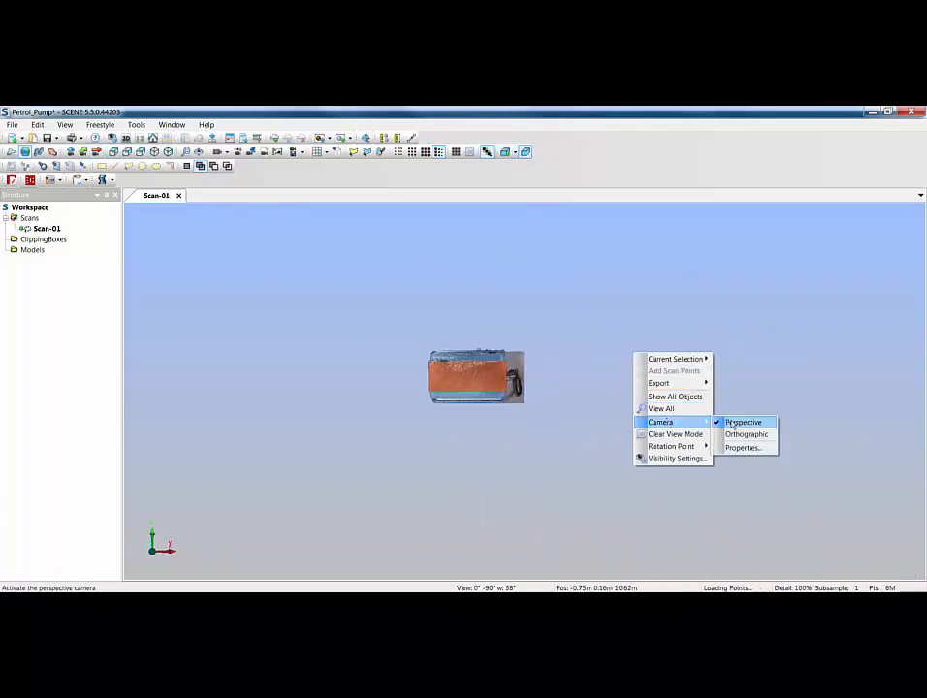
left_click(743, 434)
scroll(396, 261, "up", 1)
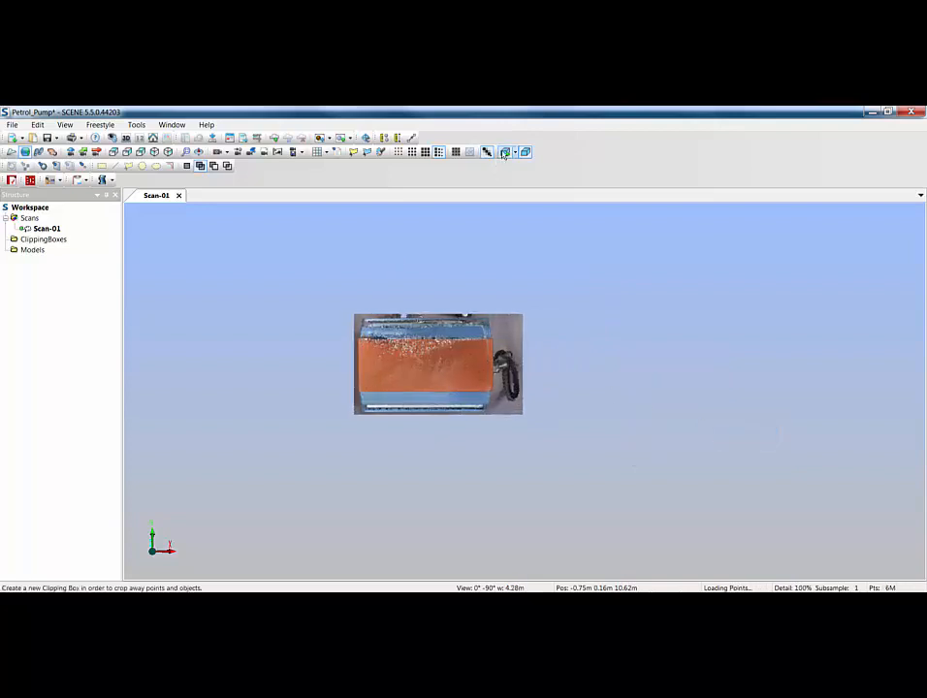
- Create a clipping box over the pump and narrow it along its x-axis to a thin vertical slice away from the hose side
left_click(504, 152)
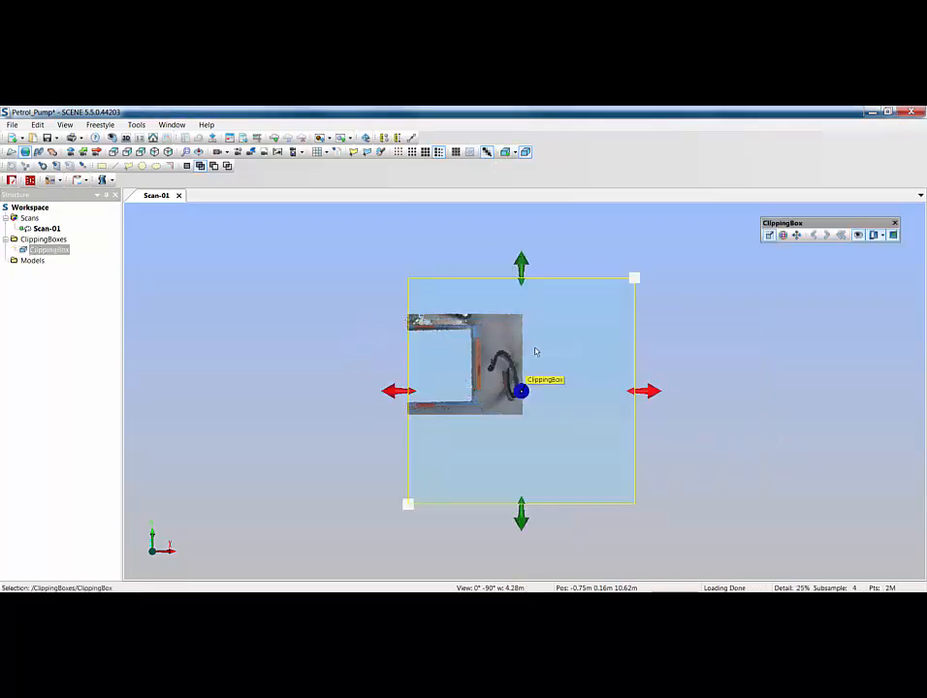
left_click_drag(640, 390, 503, 386)
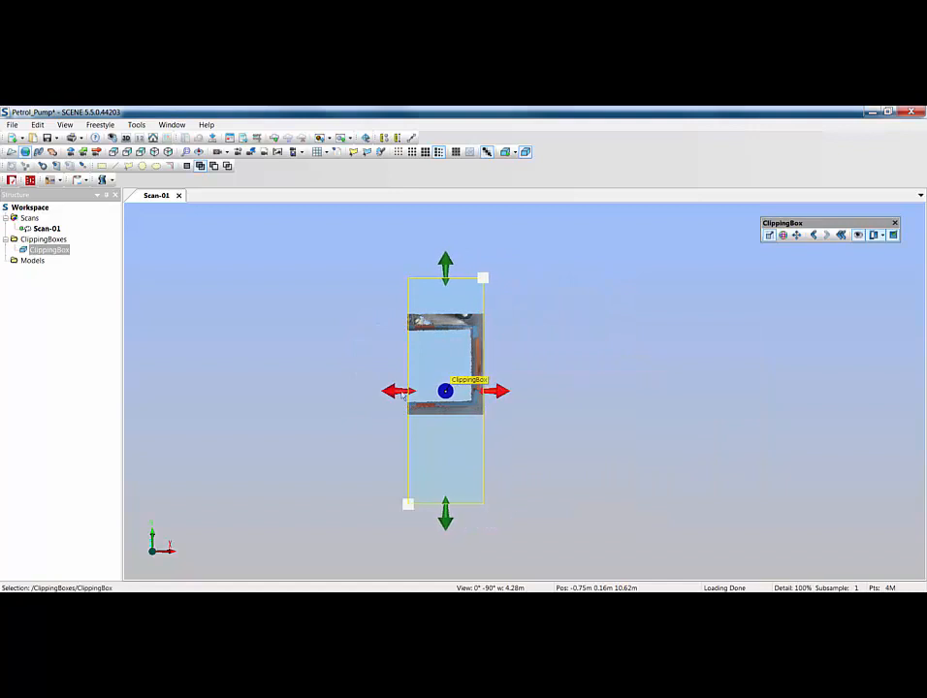
left_click_drag(398, 391, 360, 391)
left_click_drag(495, 391, 403, 404)
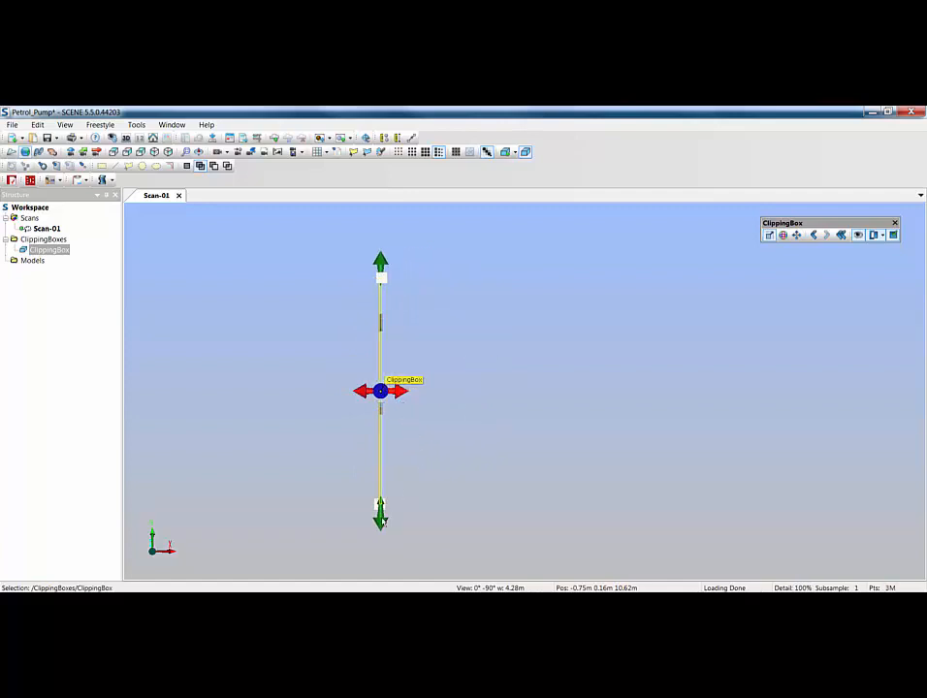
- Trim the slice's depth closely around the pump, extend it above the pump's top and shorten it below the base
left_click_drag(384, 522, 384, 438)
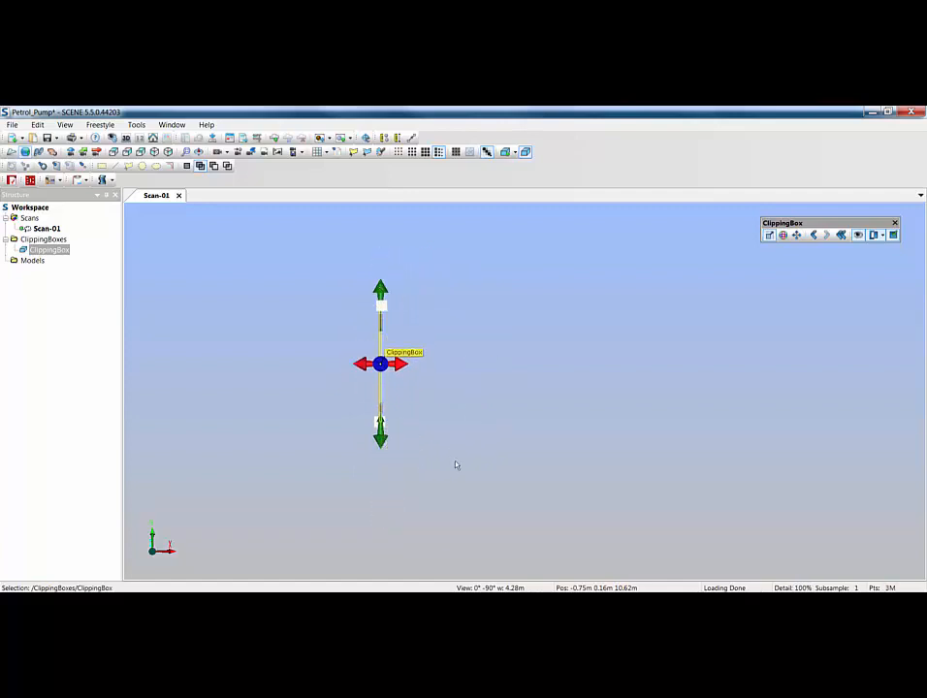
left_click_drag(456, 466, 505, 320)
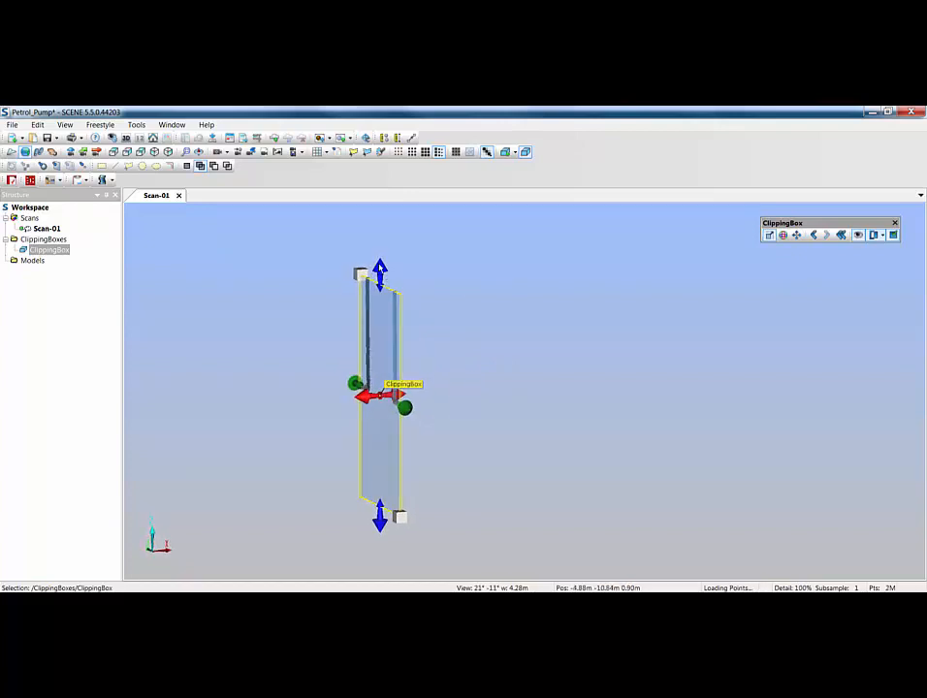
left_click_drag(380, 268, 381, 224)
scroll(388, 233, "down", 3)
scroll(441, 249, "down", 2)
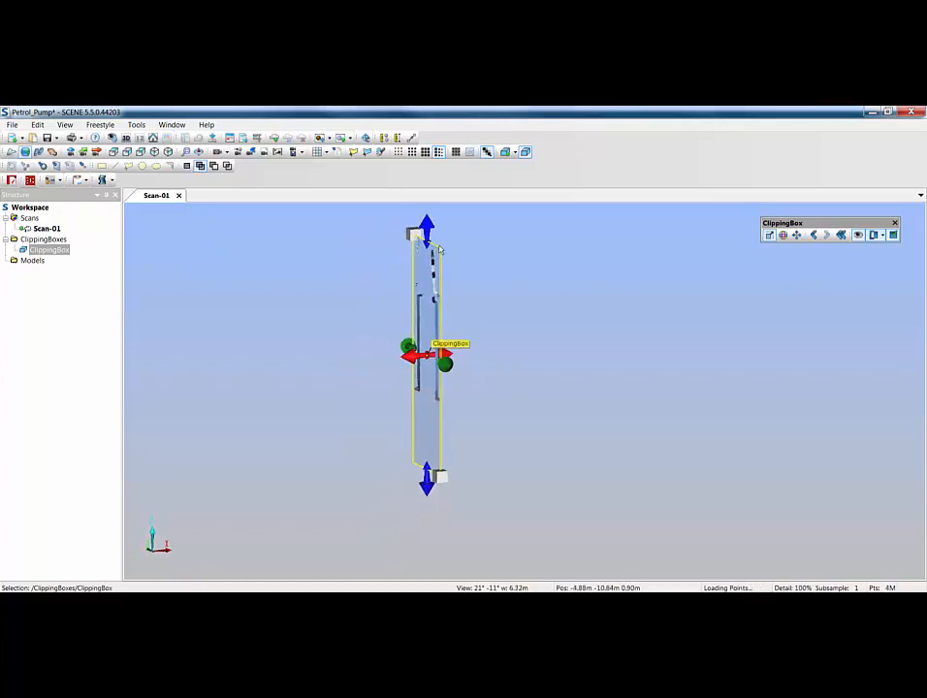
left_click_drag(428, 236, 428, 214)
left_click_drag(429, 490, 441, 422)
left_click_drag(531, 376, 555, 434)
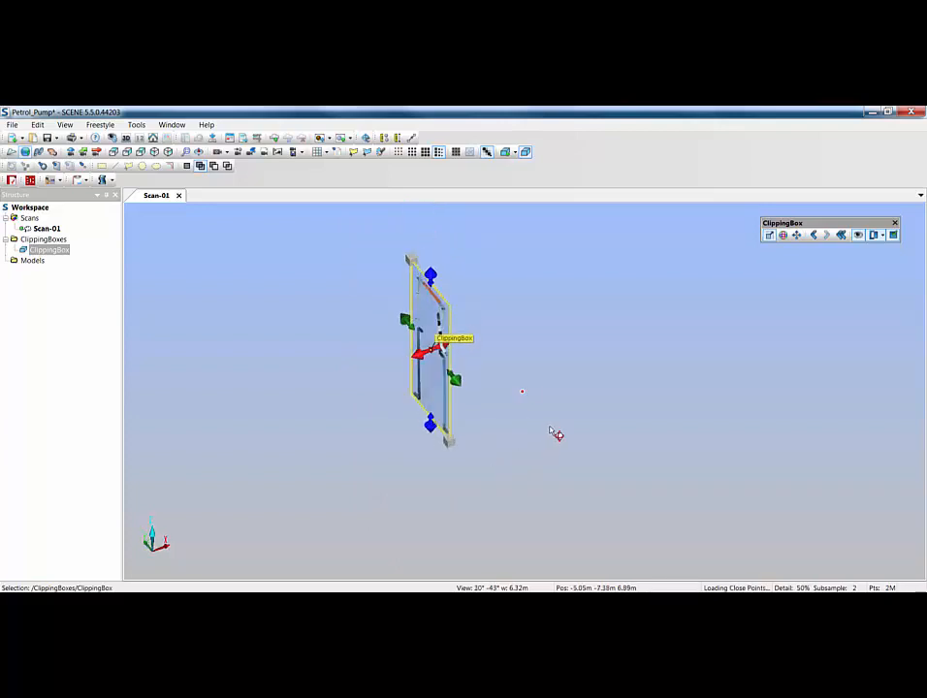
- Start creating clipping boxes along an axis from the thin slice, using its local x-axis in the positive direction
left_click(61, 250)
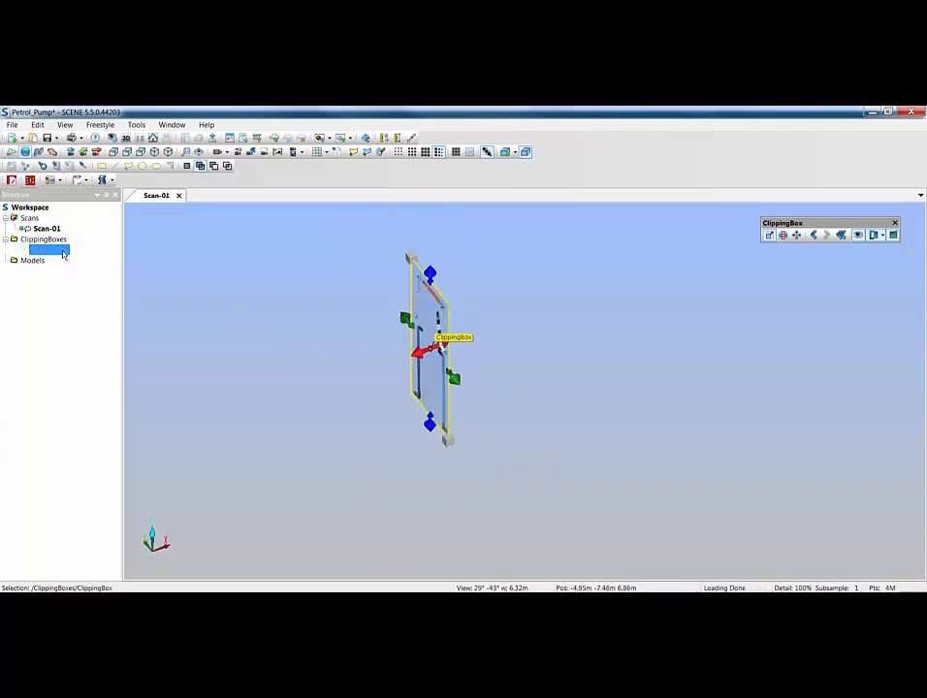
right_click(64, 252)
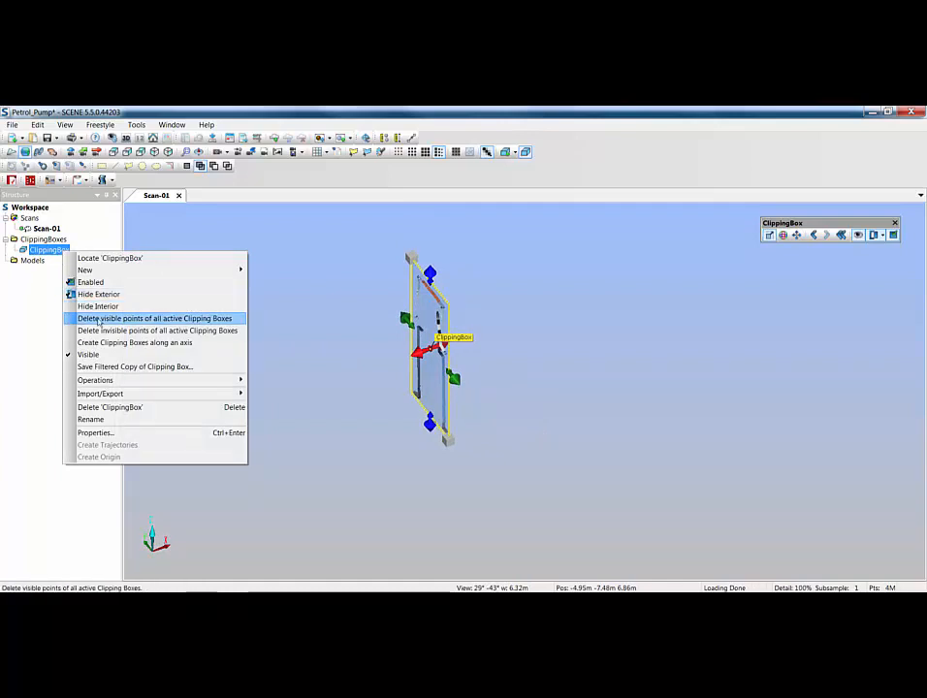
left_click(108, 343)
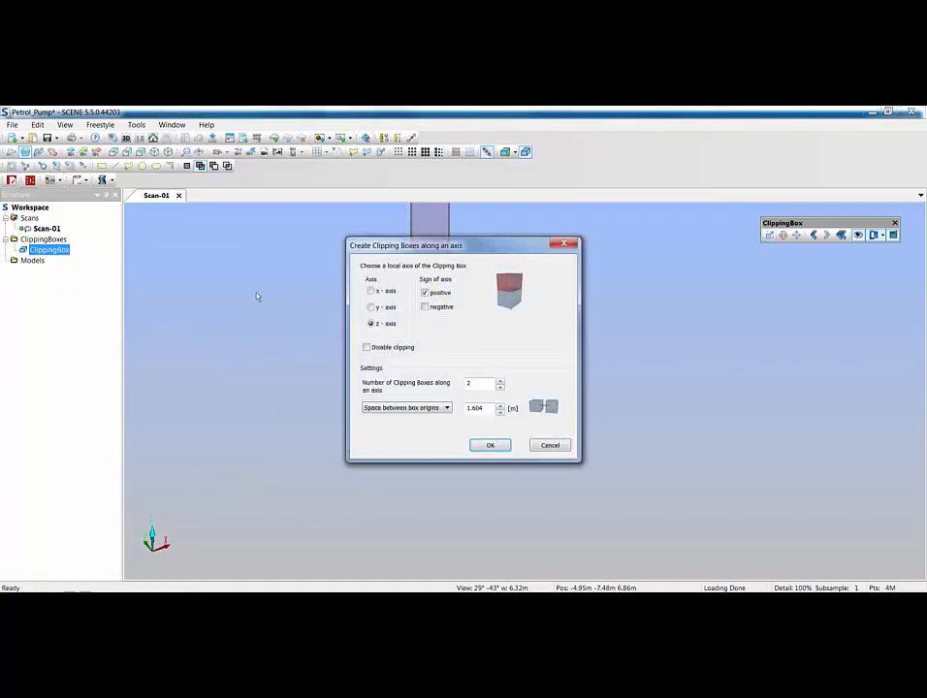
left_click_drag(435, 252, 222, 299)
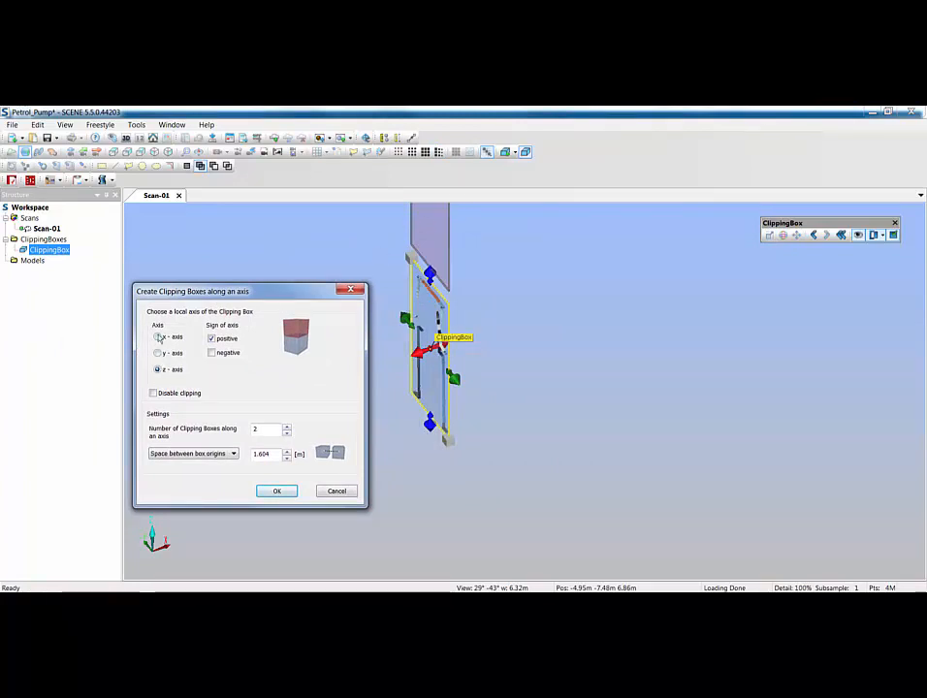
left_click(158, 336)
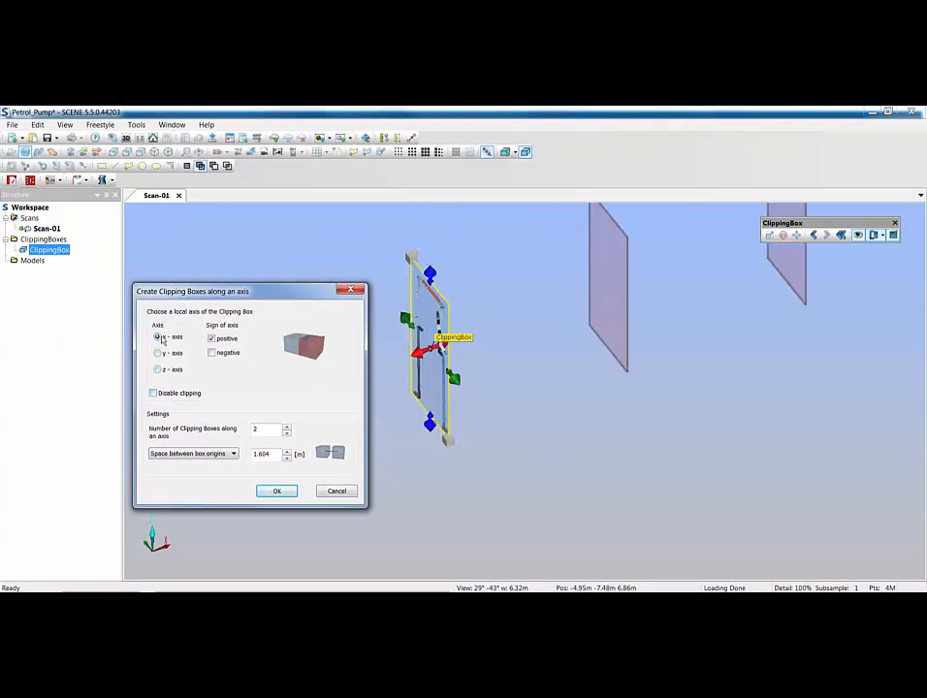
- Turn on Disable clipping, set the space between box origins to 0.2 m and the number of boxes to 3, and create them
left_click(287, 459)
left_click(287, 459)
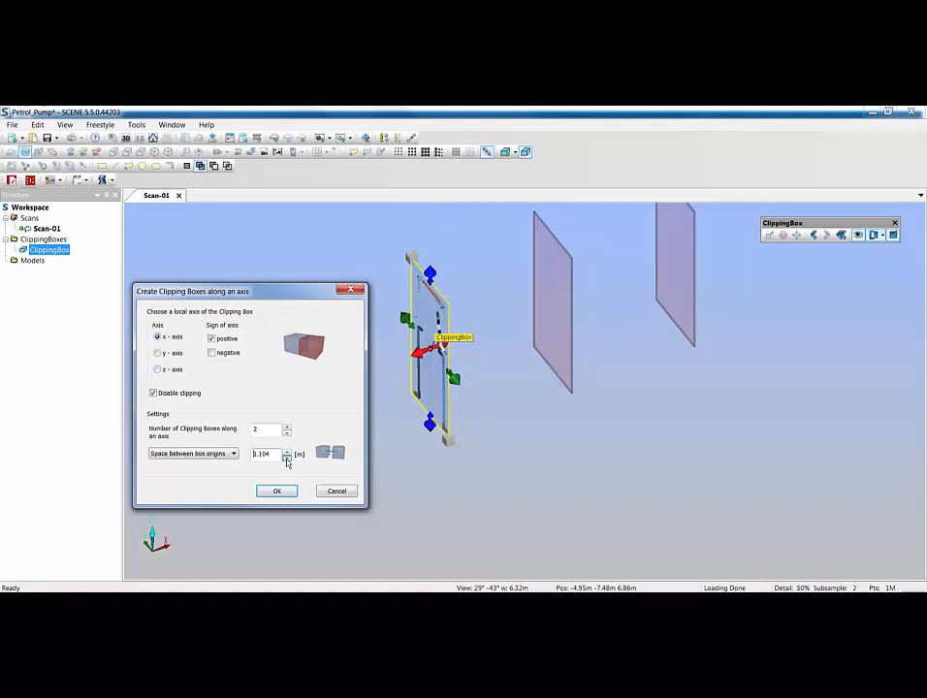
left_click(287, 458)
left_click(287, 459)
left_click(287, 459)
type("1")
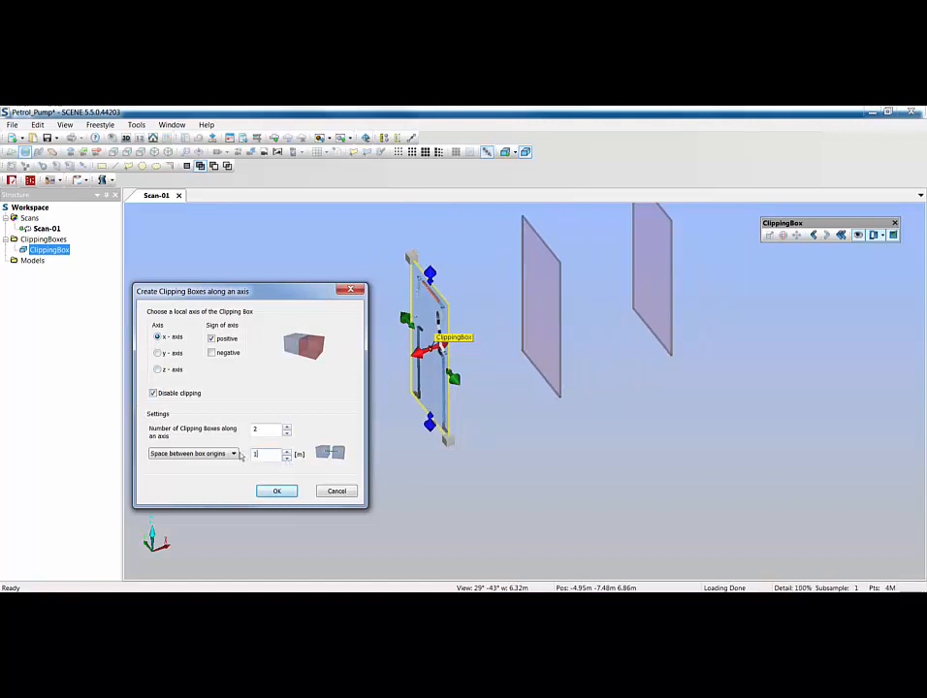
left_click(287, 459)
left_click(287, 459)
left_click(287, 459)
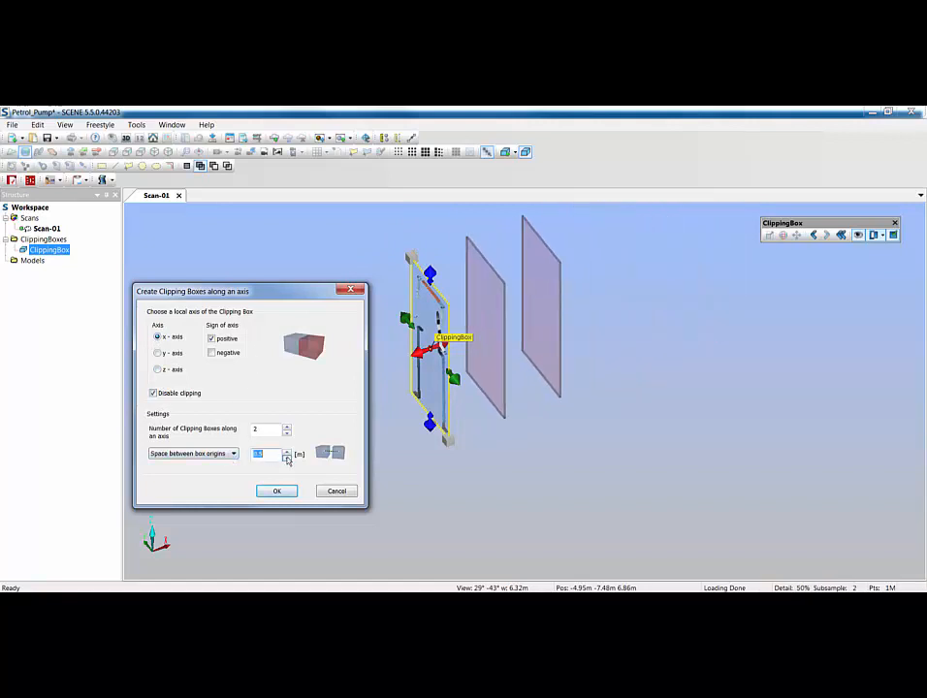
left_click(287, 459)
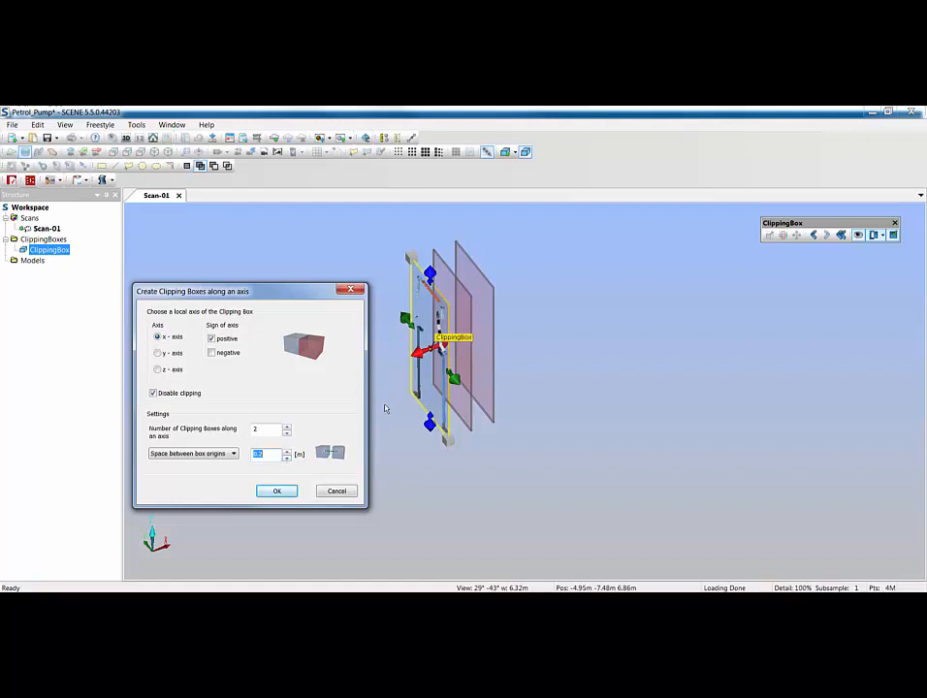
left_click(286, 427)
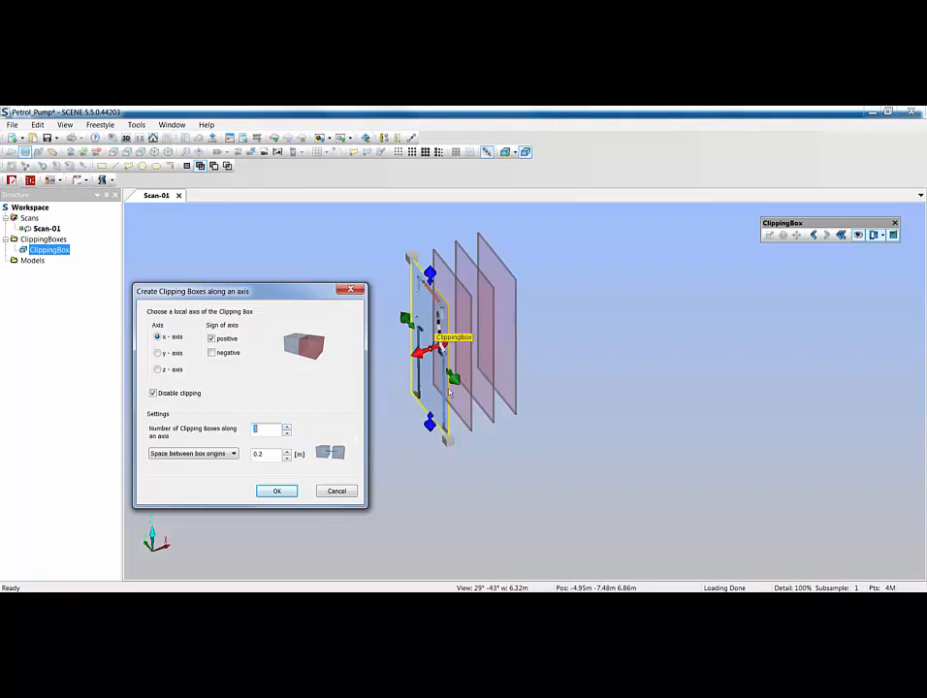
left_click(277, 492)
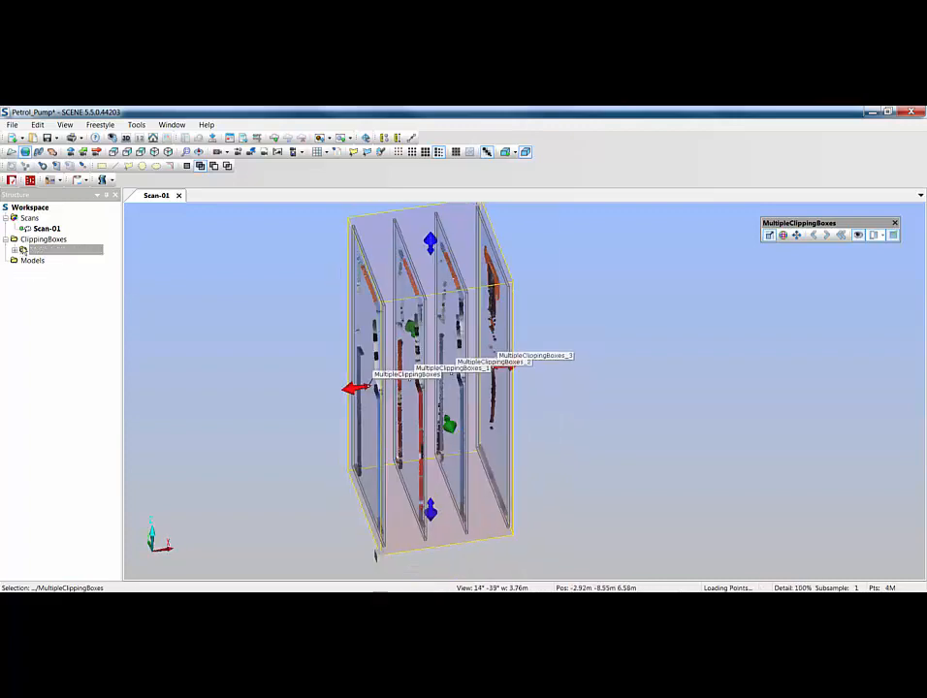
- Examine the E57 export options for the 3D selection using active clipping boxes on the first slice, cancel the export and clear the selection
left_click(14, 249)
right_click(59, 262)
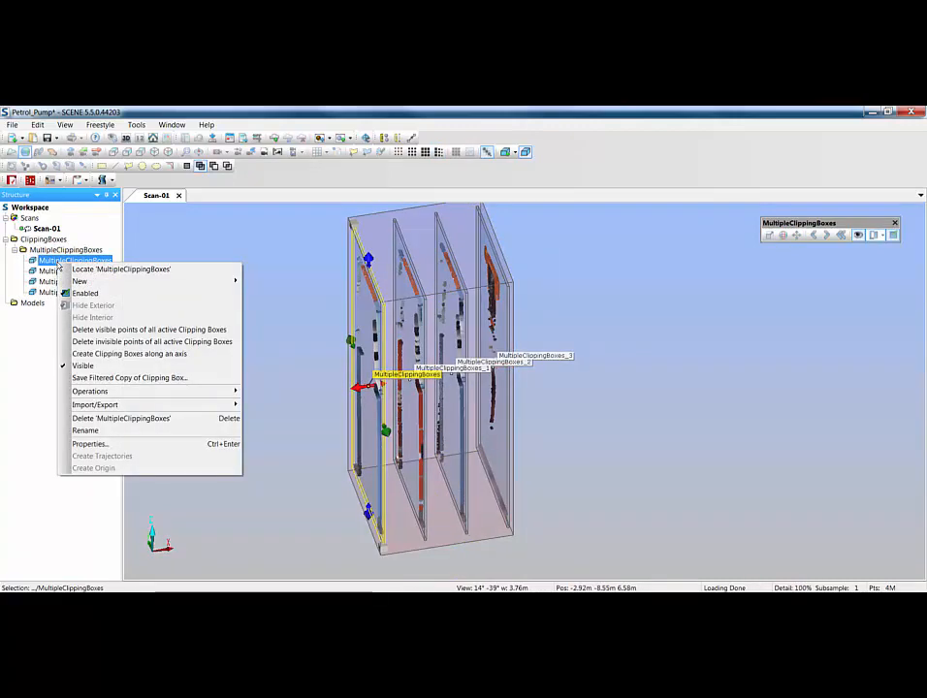
mouse_move(115, 405)
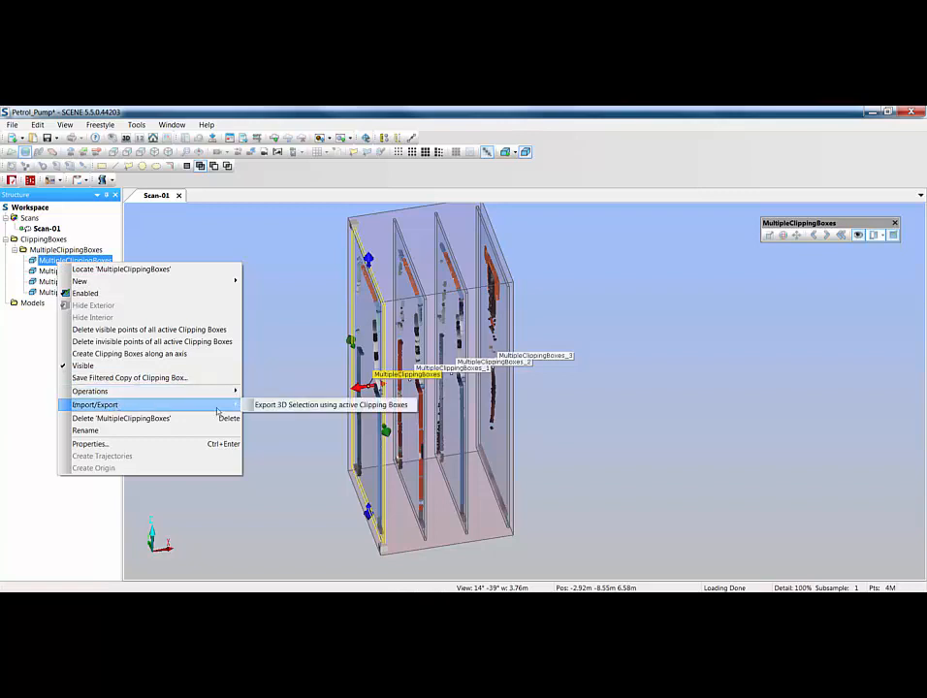
left_click(281, 404)
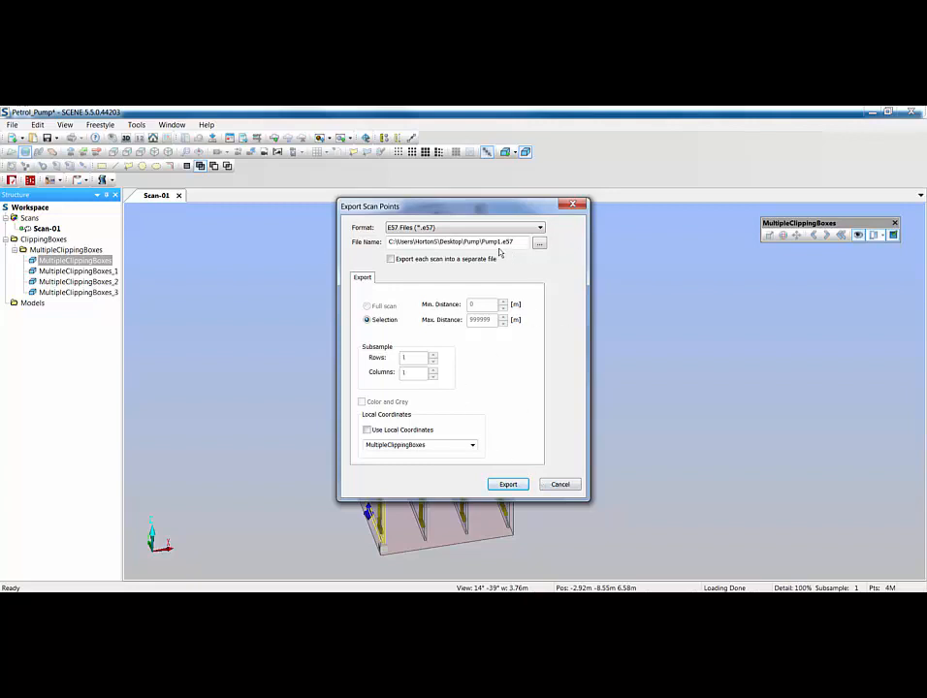
left_click(564, 482)
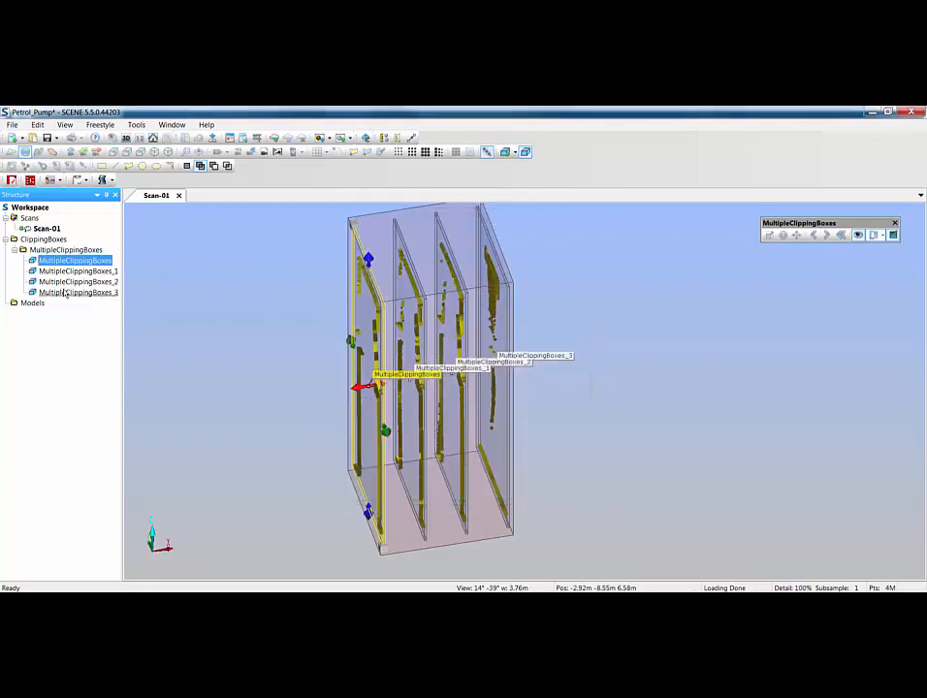
left_click(276, 350)
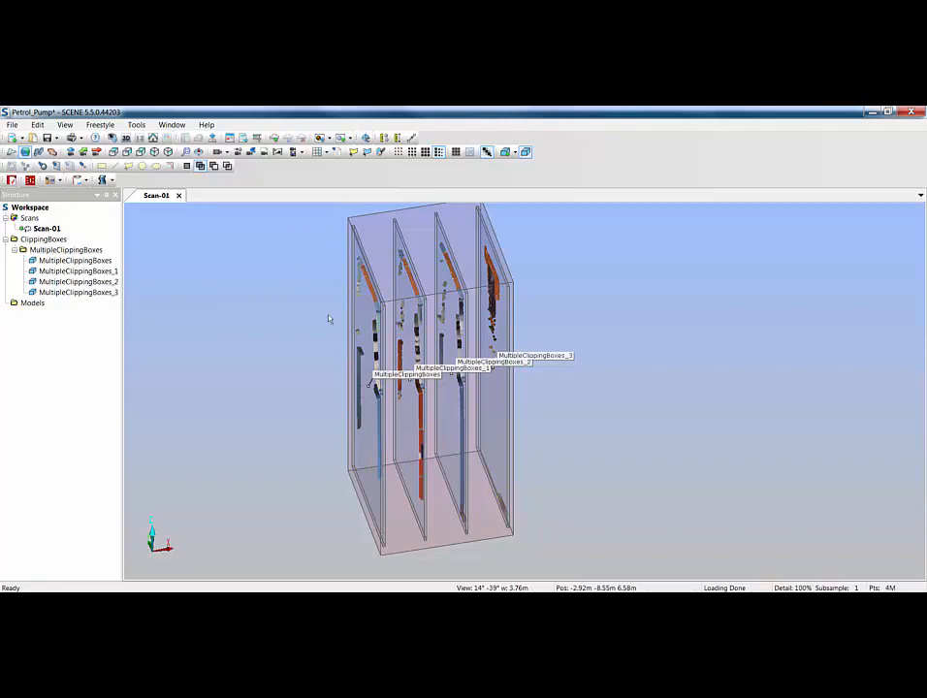
- Disable clipping for MultipleClippingBoxes_1, MultipleClippingBoxes_2 and MultipleClippingBoxes_3 together
left_click(77, 271)
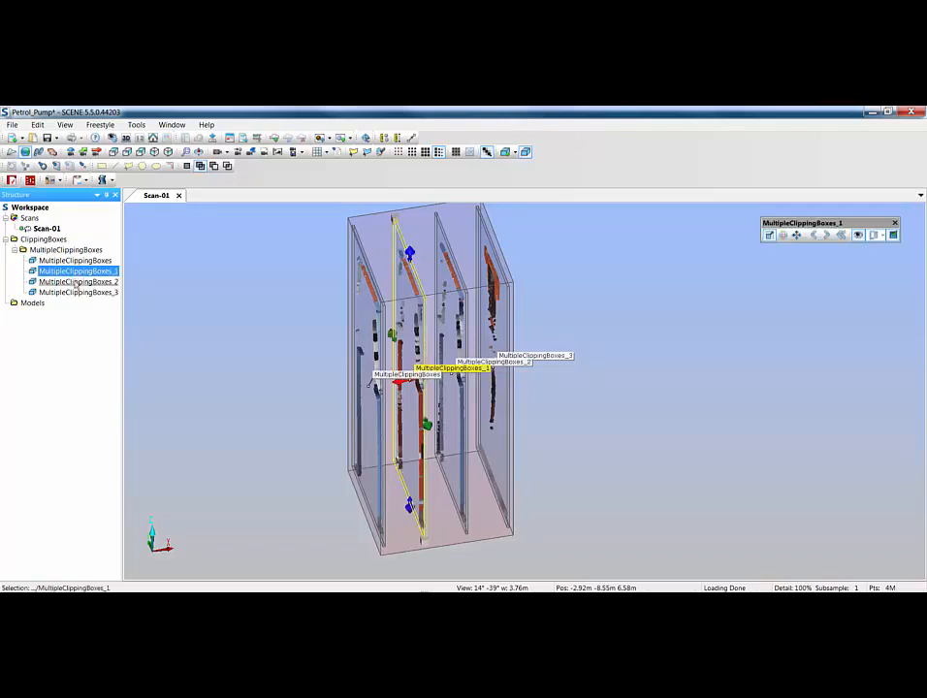
left_click(77, 292, "ctrl")
left_click(77, 281, "ctrl")
right_click(78, 286)
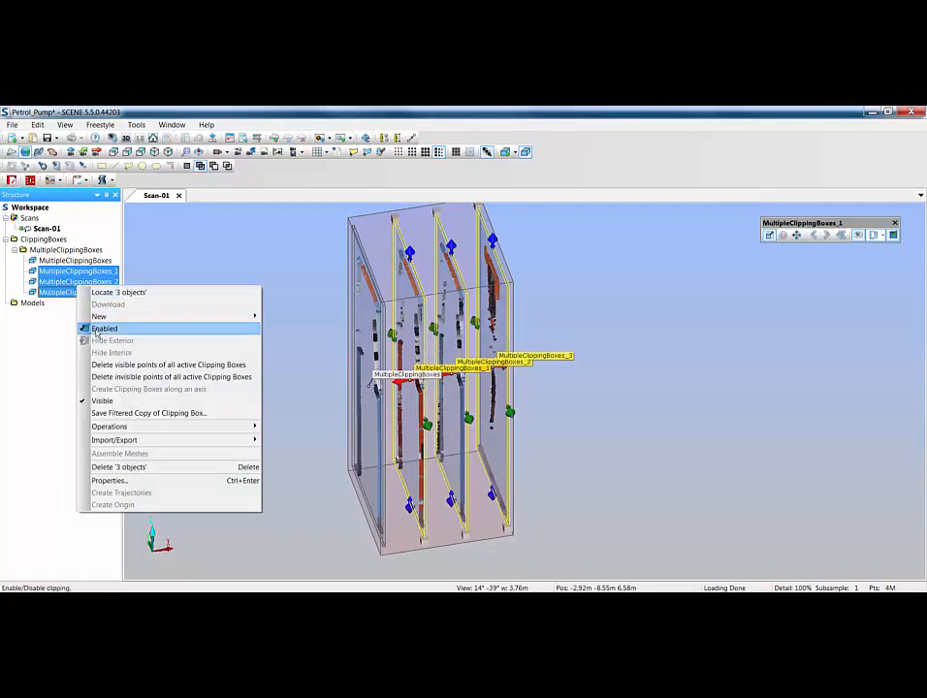
left_click(97, 330)
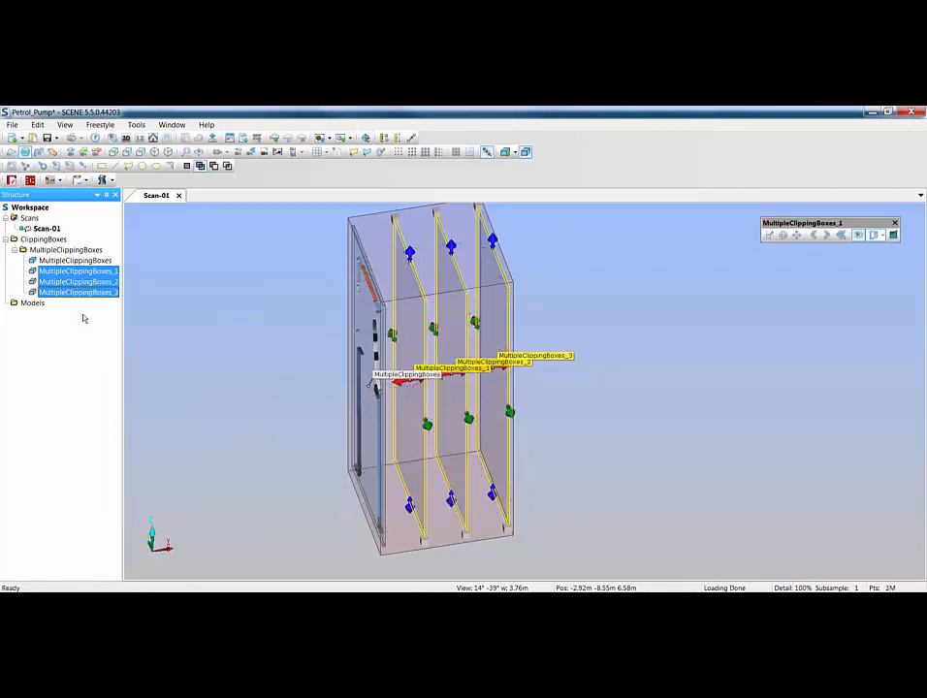
left_click(70, 261)
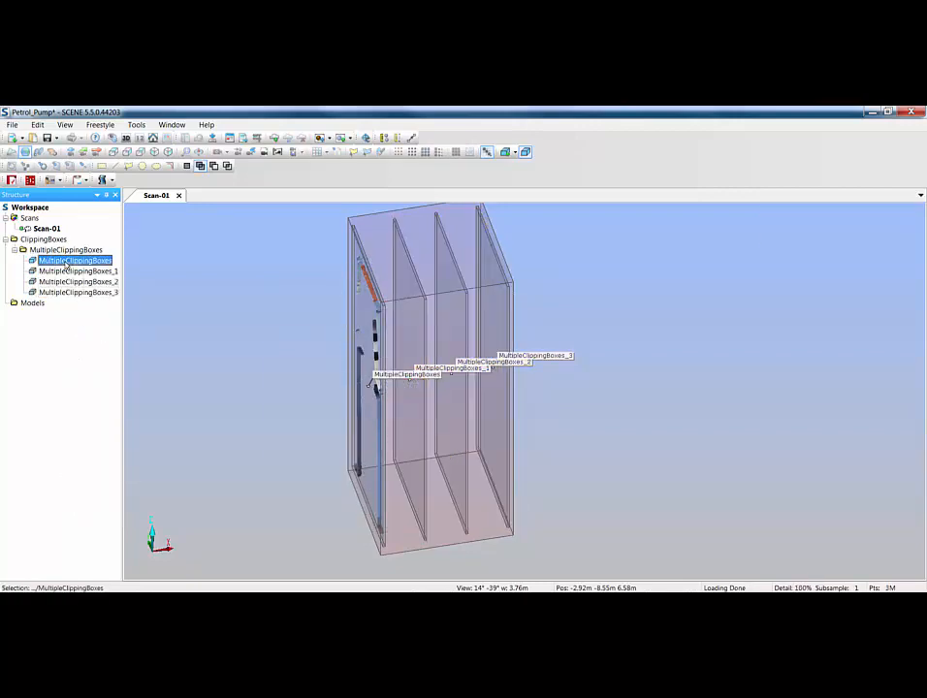
right_click(68, 262)
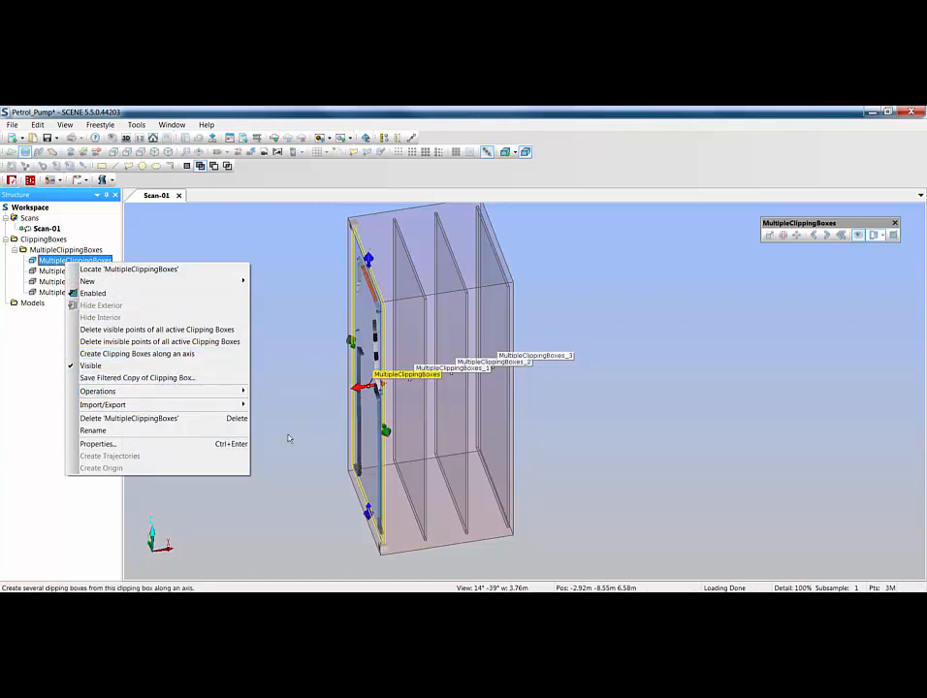
left_click(138, 286)
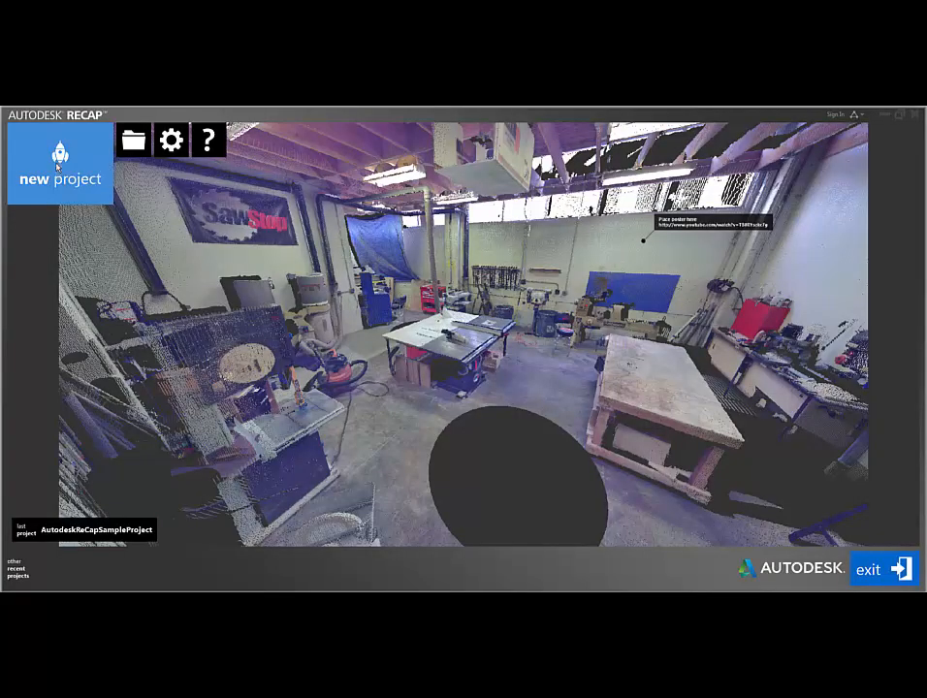
- Create a new ReCap project named Pump1 in the Desktop's Pump folder
left_click(57, 168)
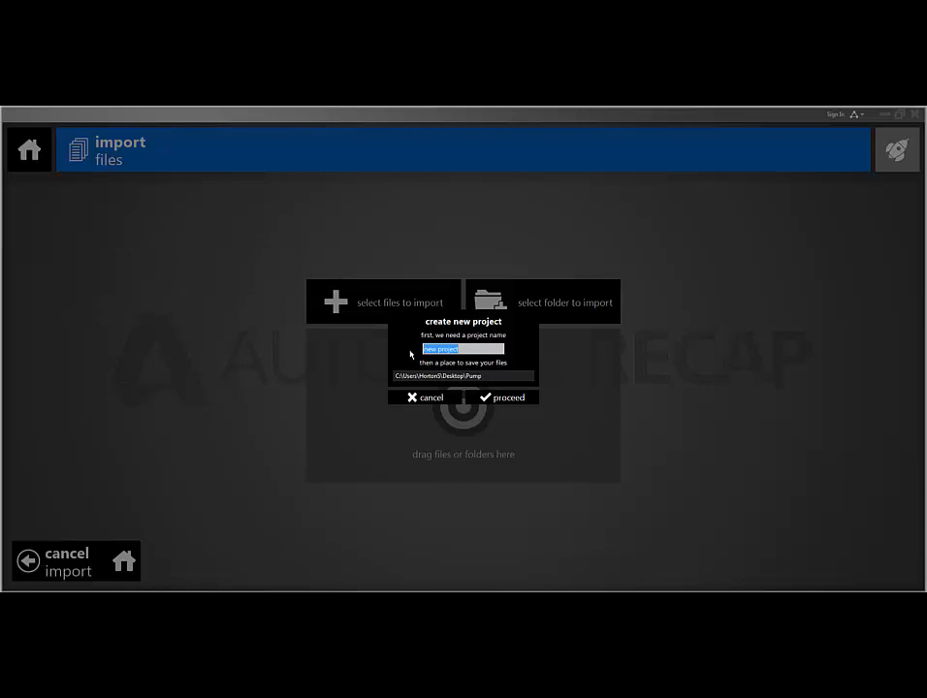
type("Pump2")
left_click(516, 398)
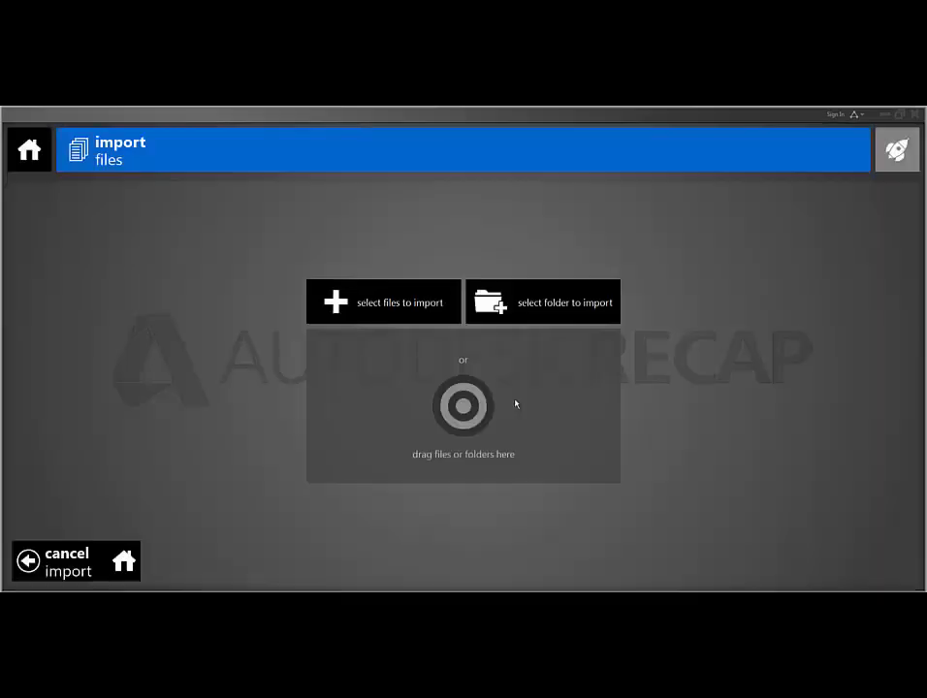
- Import the Pump1.e57 file into the project, index the scan and launch the project
left_click(384, 303)
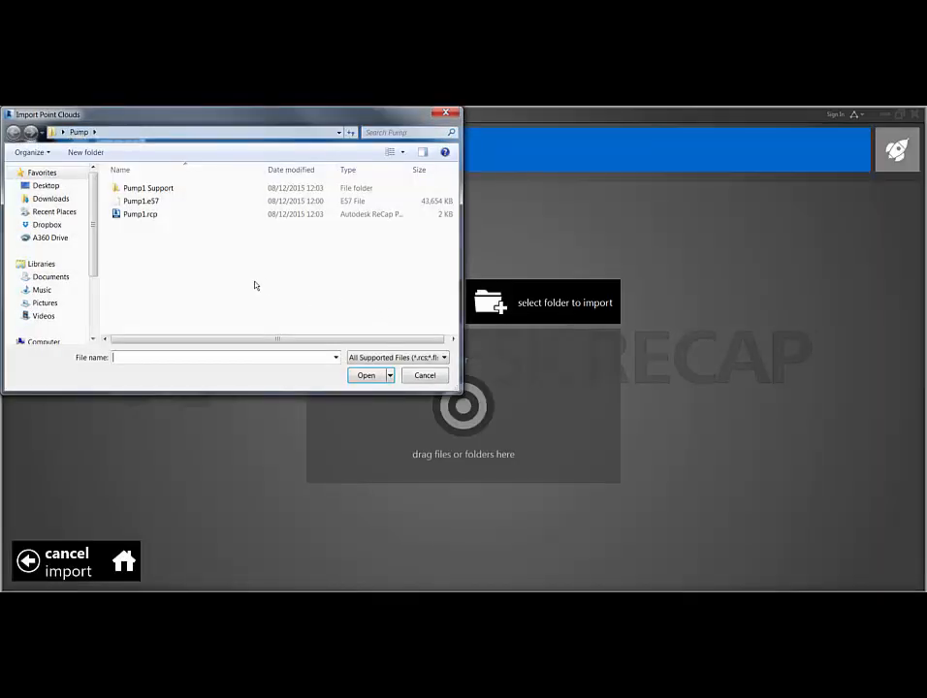
left_click(141, 202)
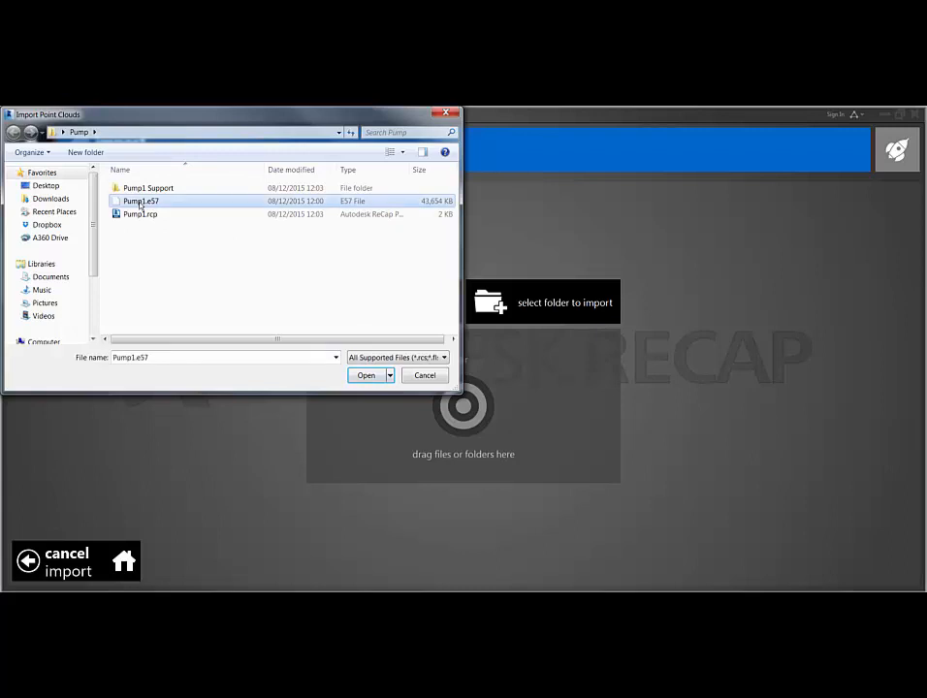
left_click(364, 375)
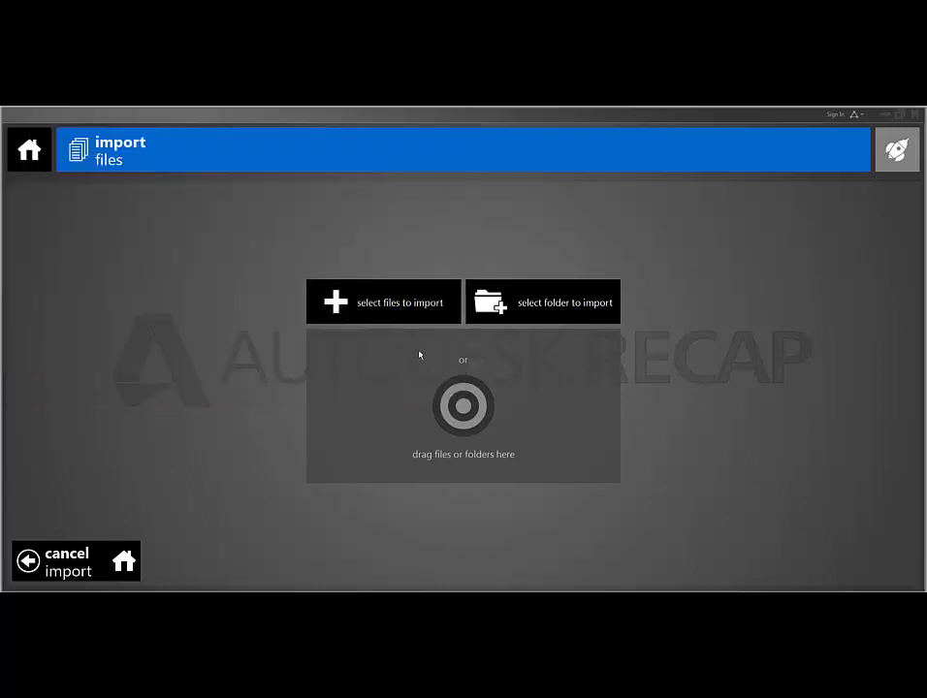
left_click(826, 551)
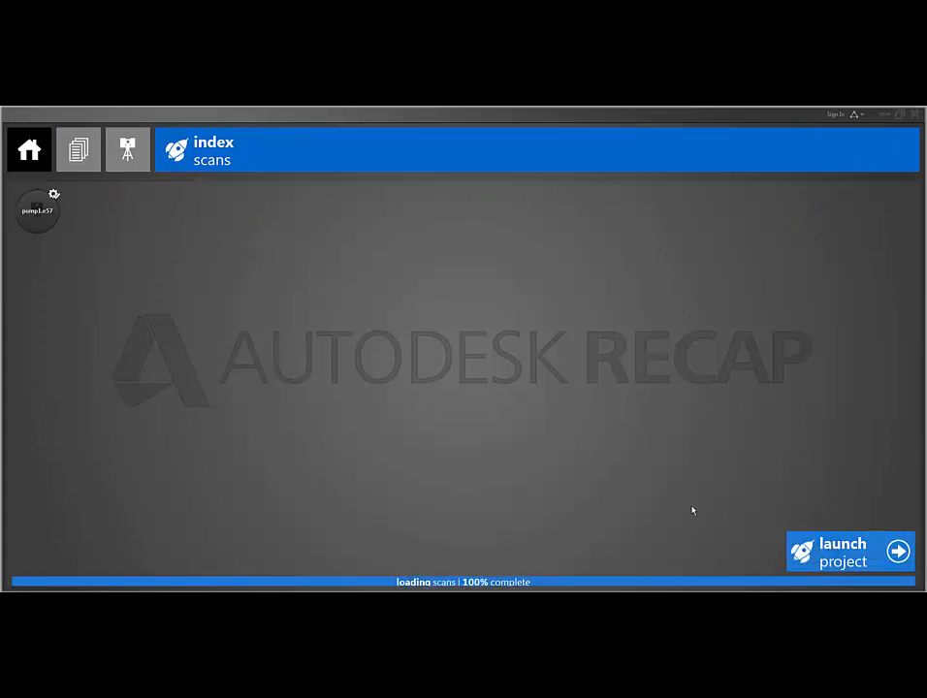
left_click(849, 552)
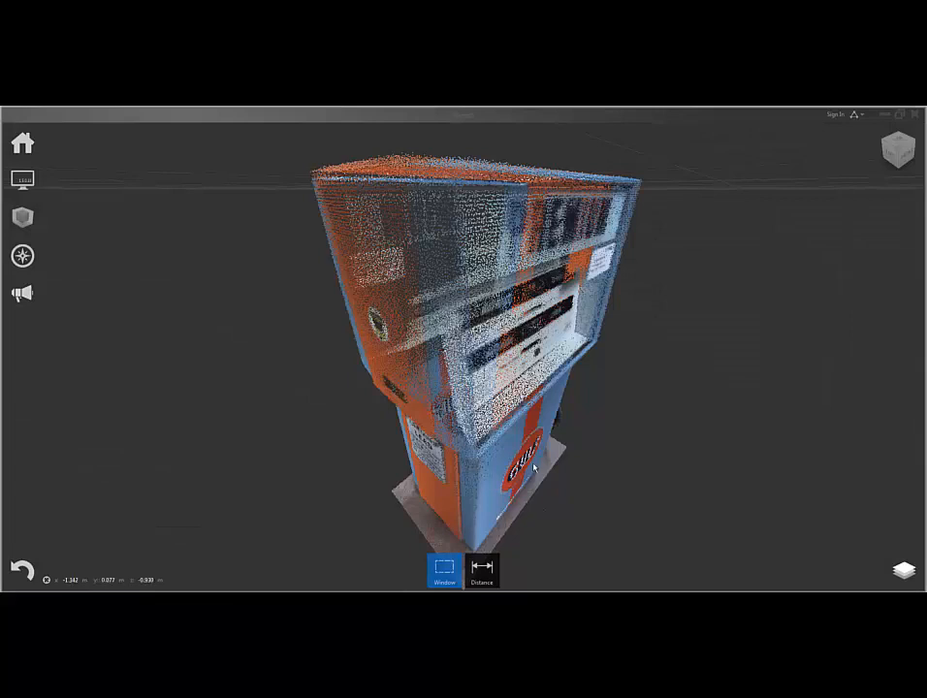
- Inspect the imported pump point cloud from the front and save the project
scroll(541, 456, "down", 3)
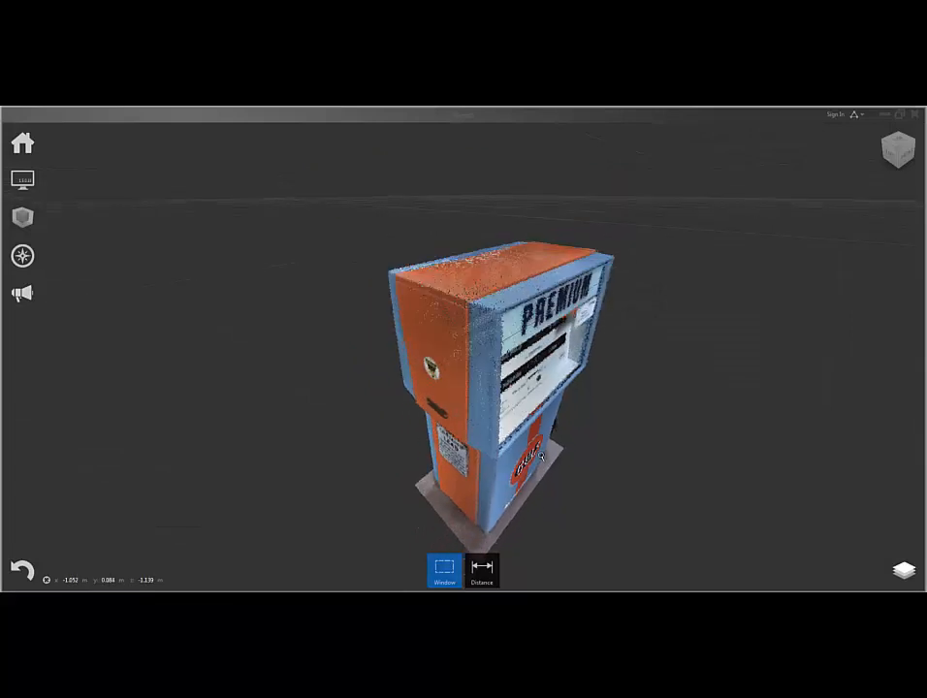
scroll(541, 455, "down", 1)
middle_click_drag(541, 456, 456, 431, "shift")
mouse_move(23, 144)
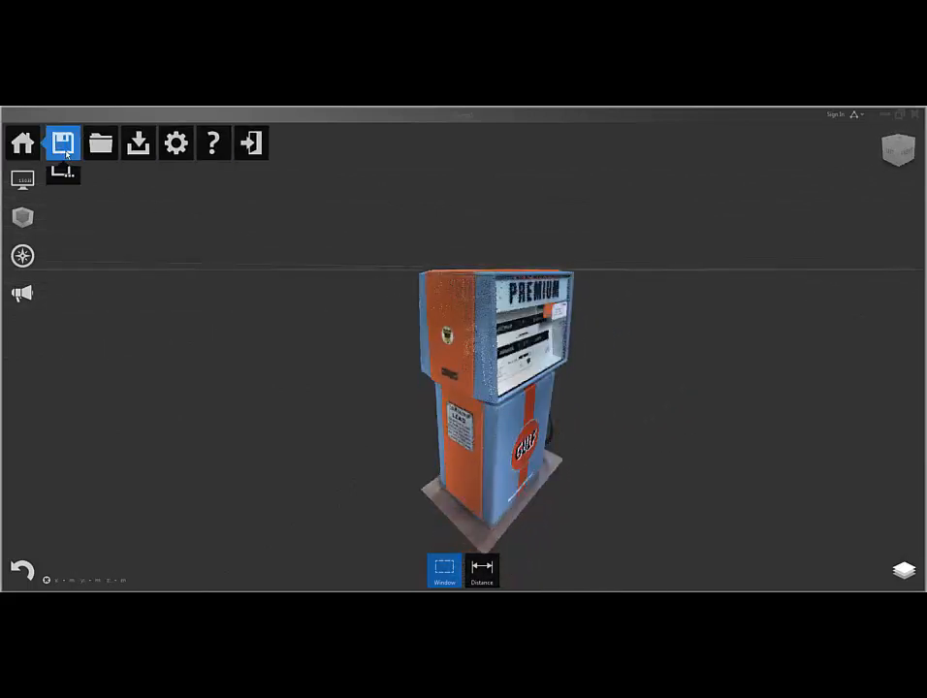
left_click(69, 147)
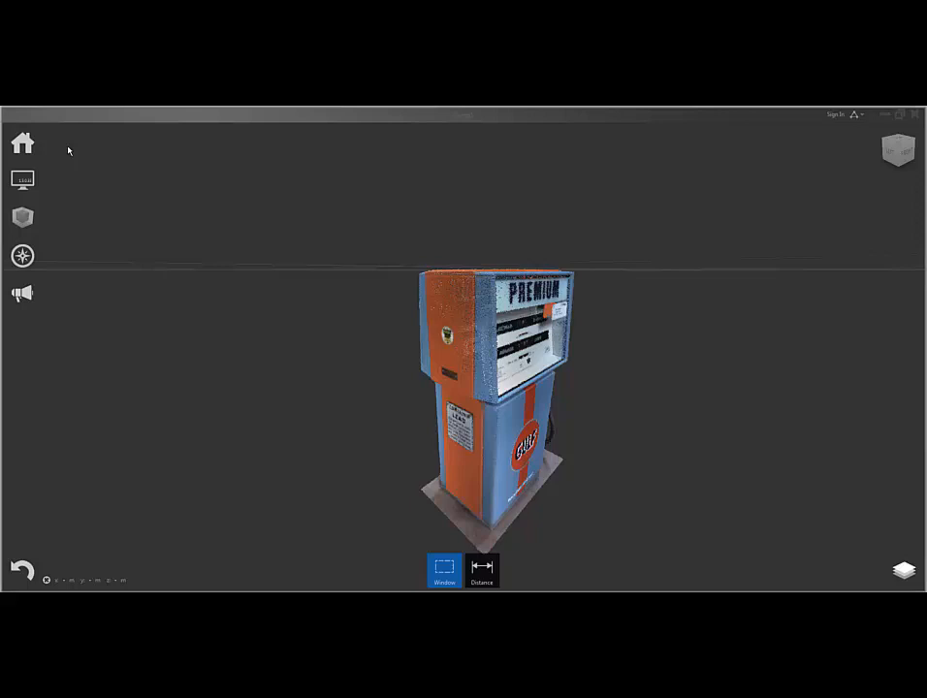
- Examine the project's export formats, filter the Pump1 Support folder by Unified RCS files, and cancel the export
mouse_move(23, 144)
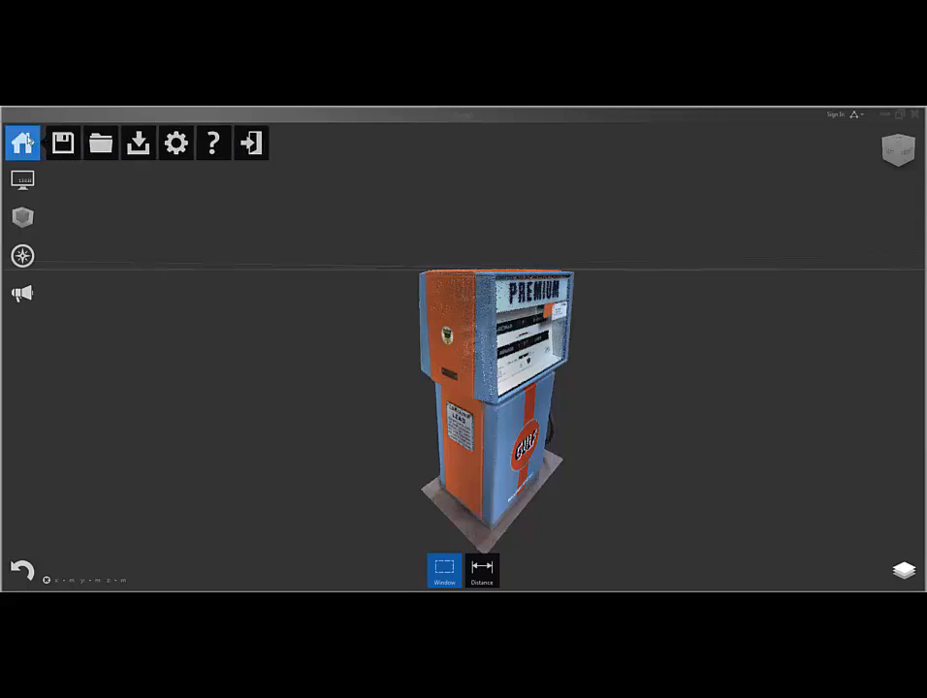
mouse_move(138, 143)
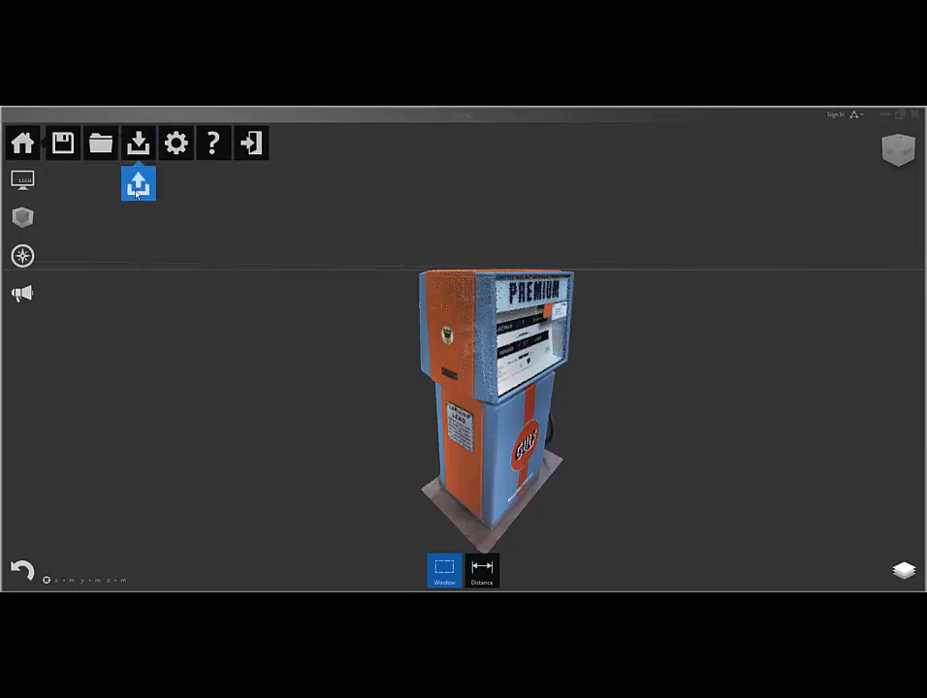
left_click(137, 185)
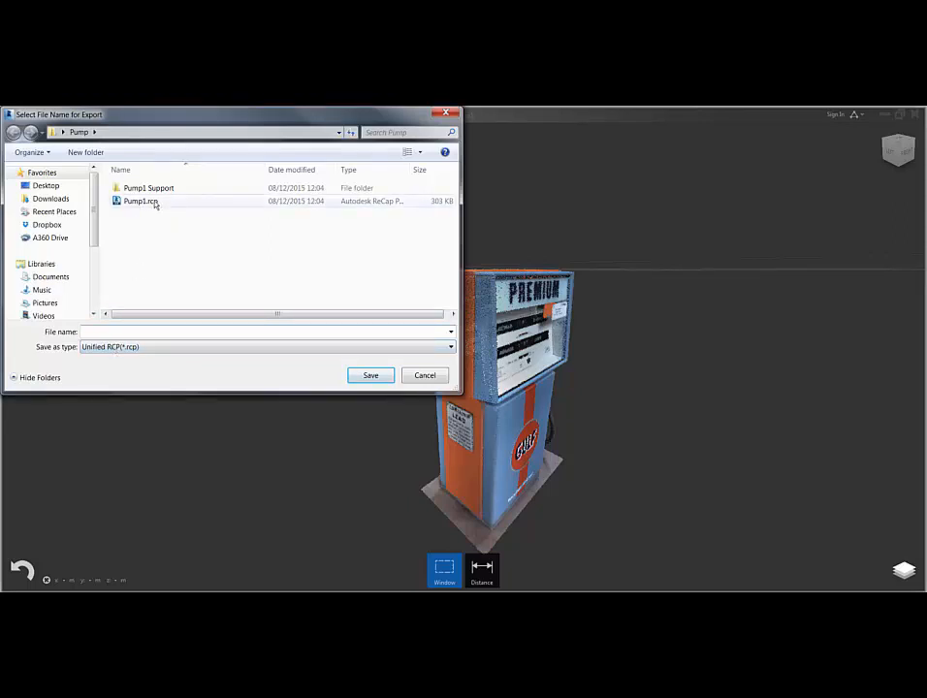
left_click(150, 347)
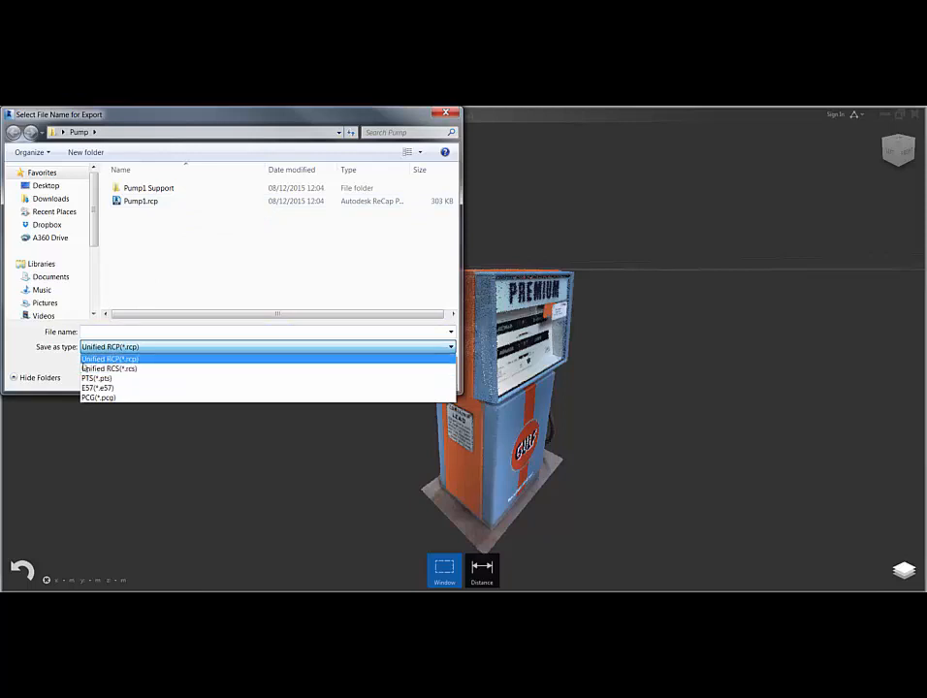
left_click(126, 359)
double_click(166, 188)
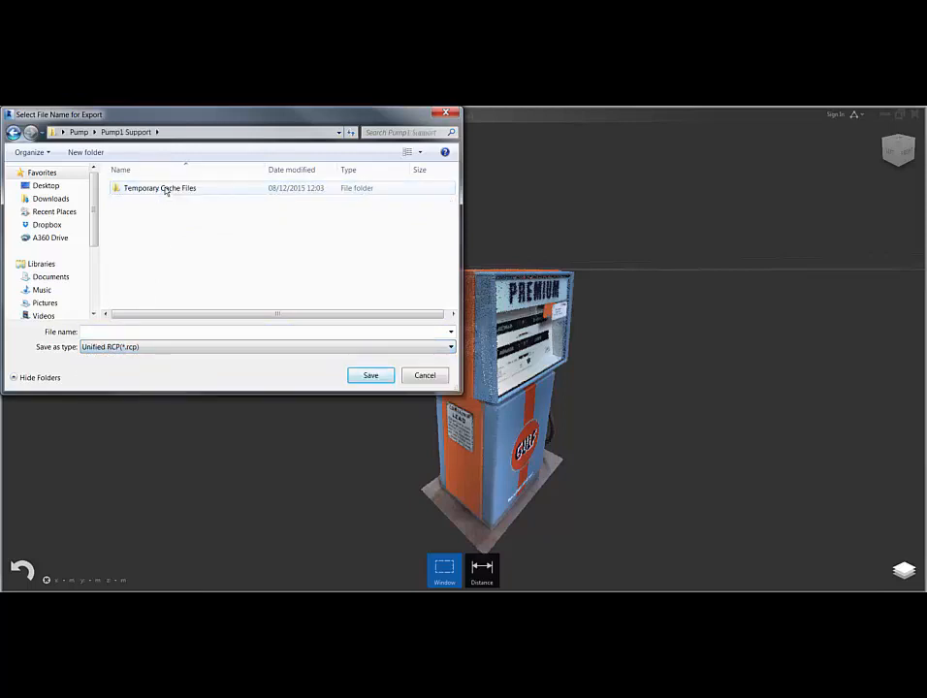
left_click(147, 348)
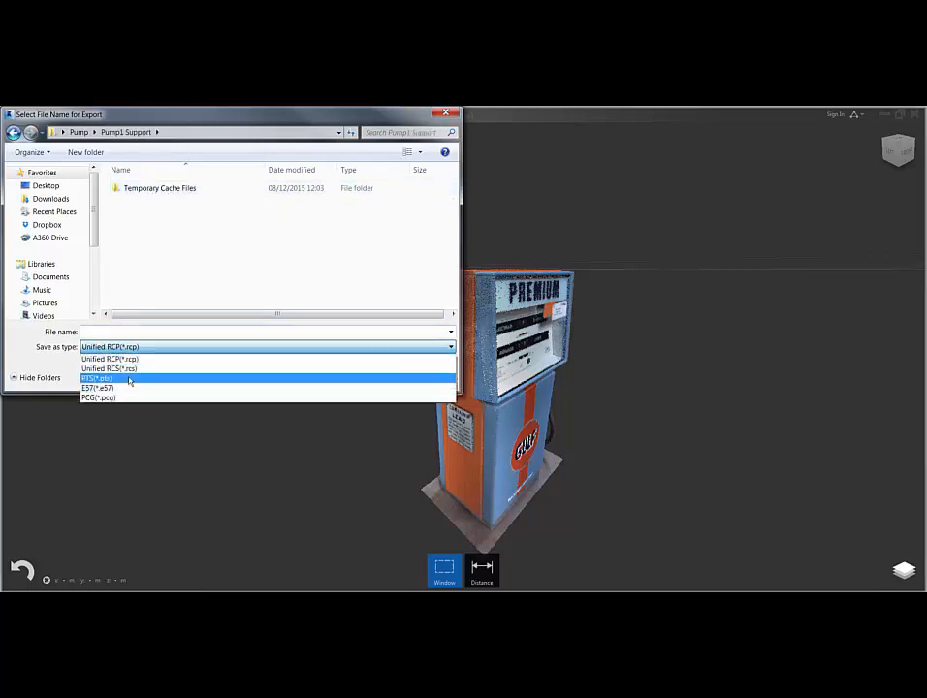
left_click(134, 370)
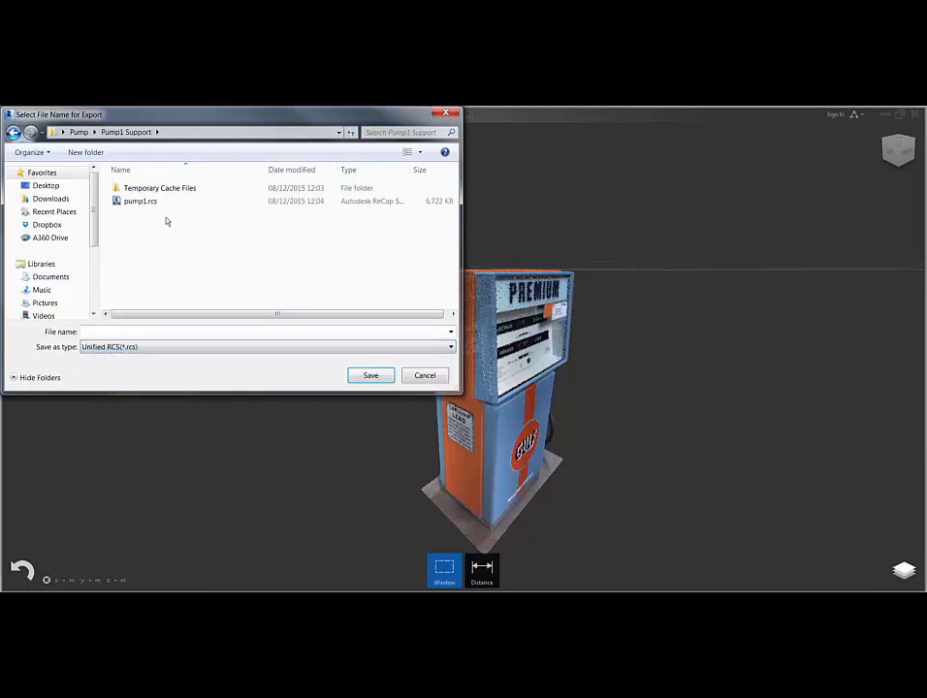
left_click(424, 375)
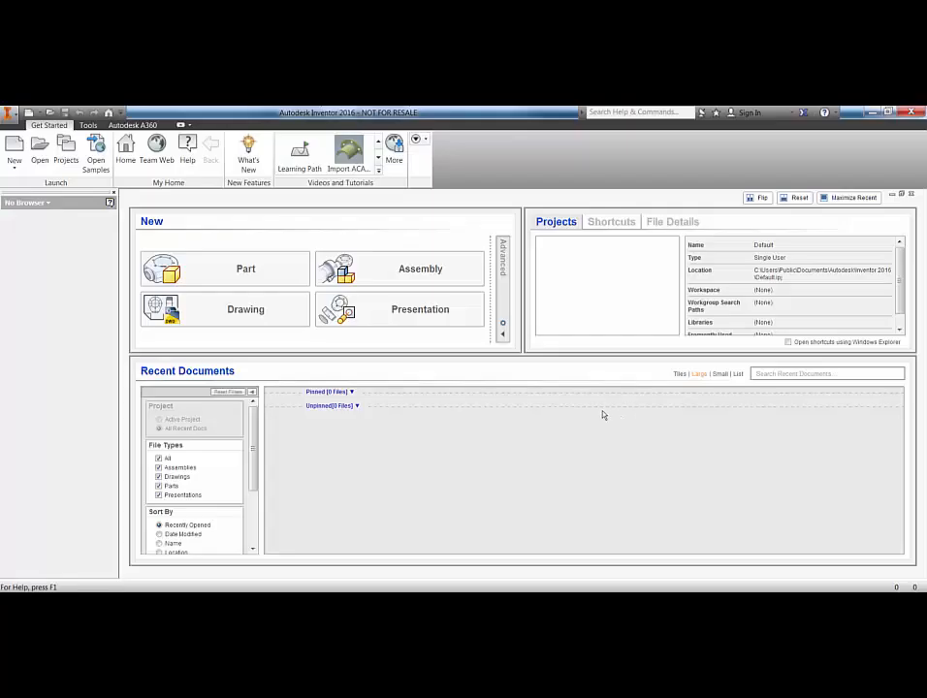
- Switch to Autodesk Inventor, create a new part and open pump1.rcs from the Pump1 Support folder for attaching as a point cloud
left_click(240, 275)
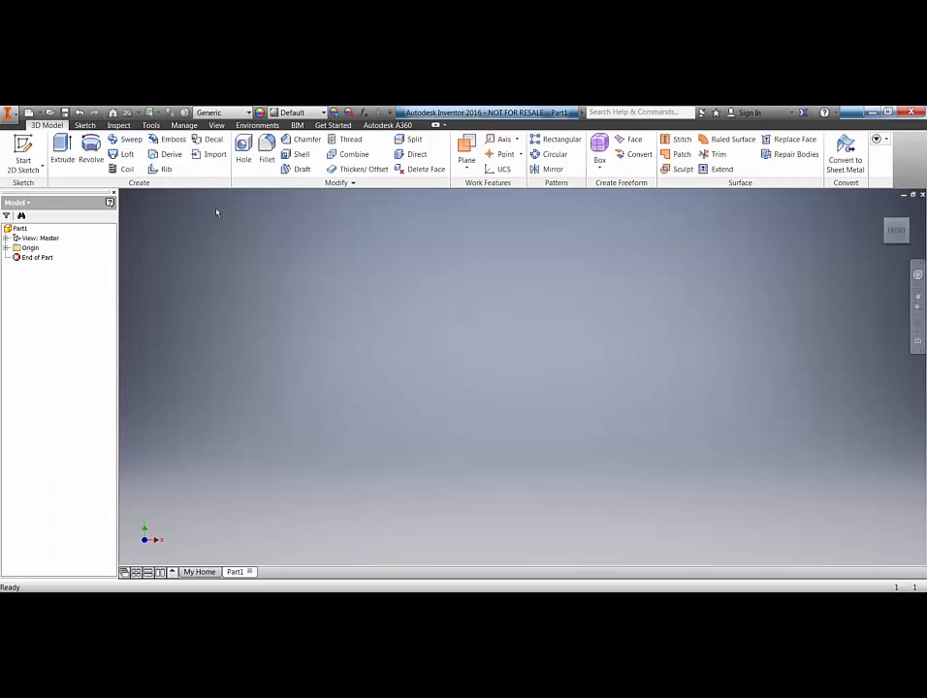
left_click(184, 125)
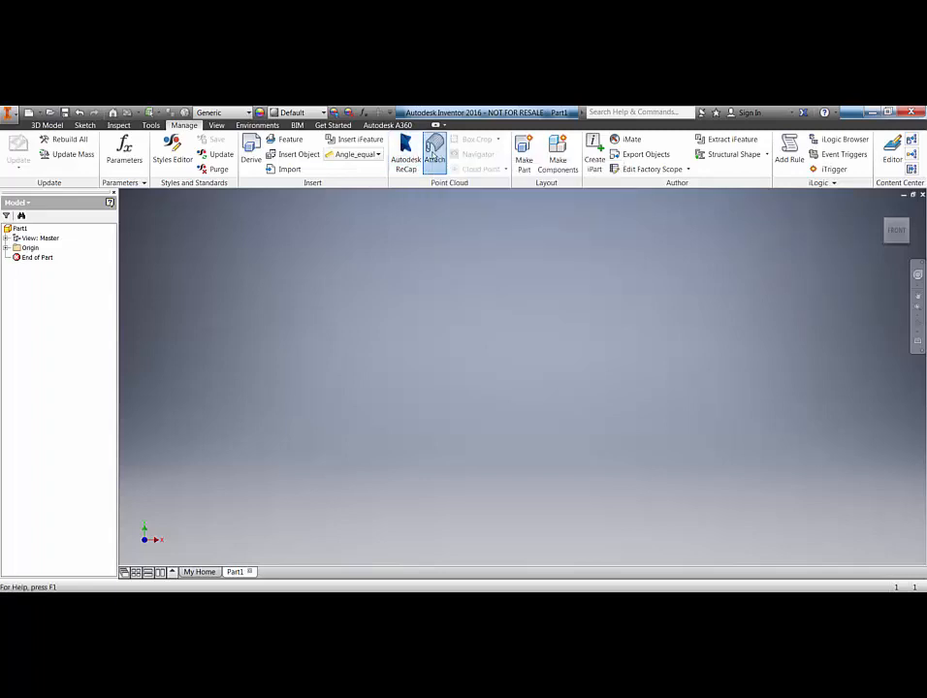
left_click(434, 155)
left_click(446, 271)
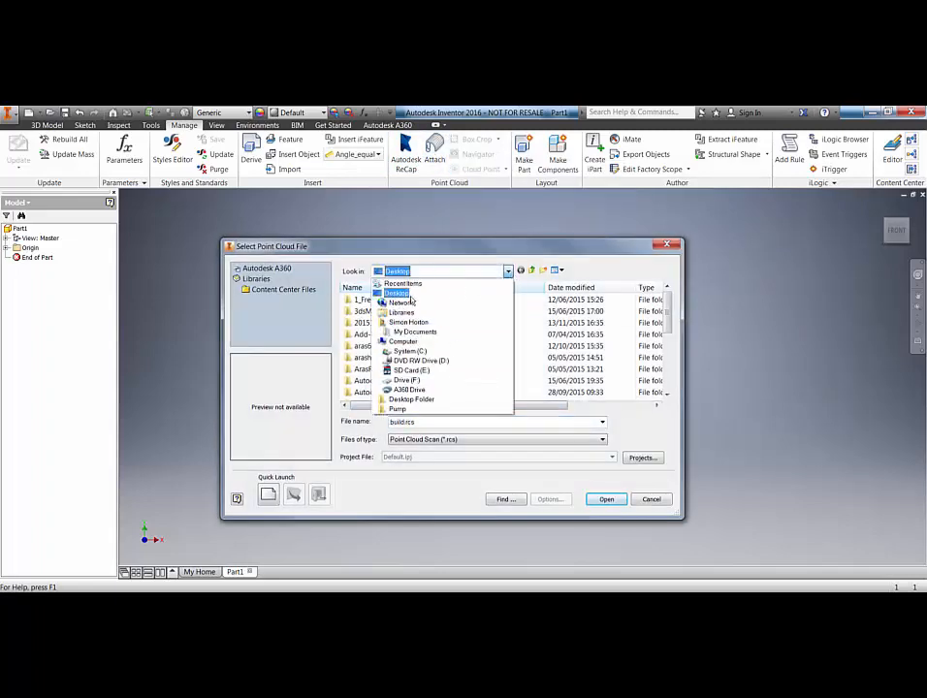
left_click(406, 294)
double_click(506, 360)
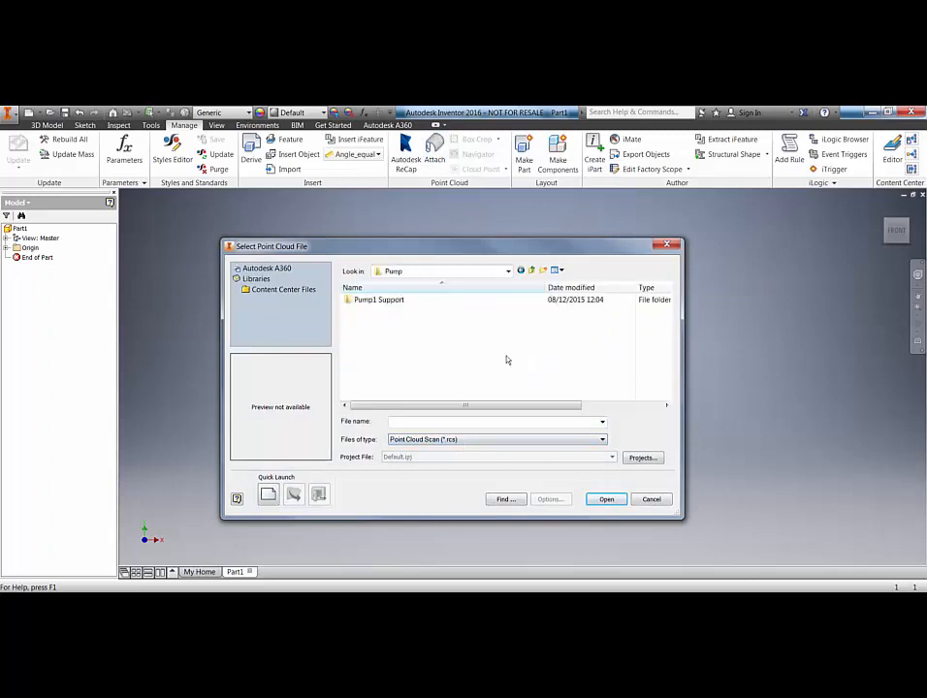
double_click(369, 299)
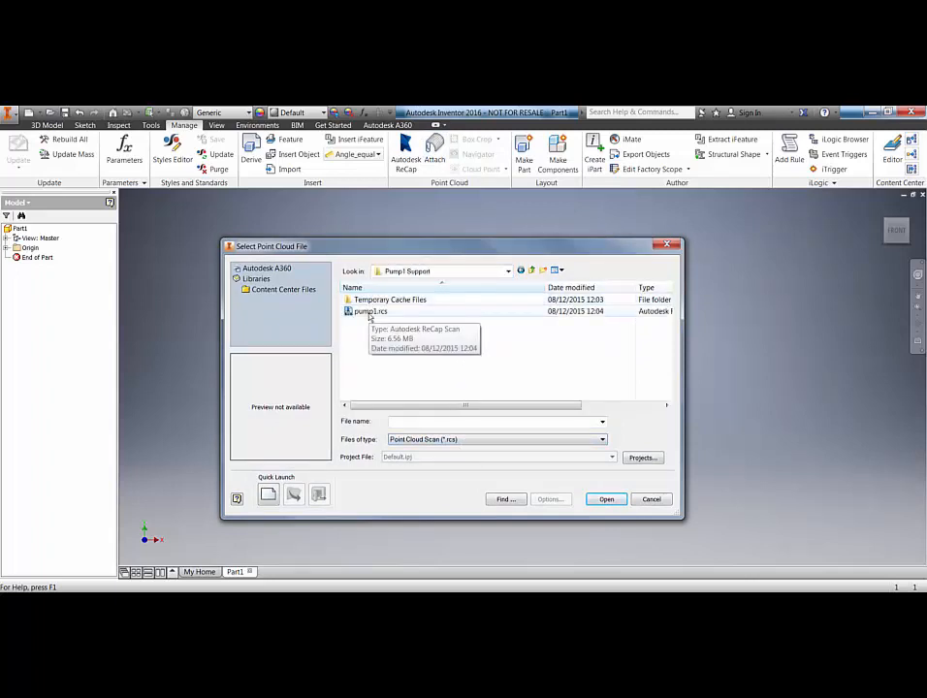
left_click(369, 312)
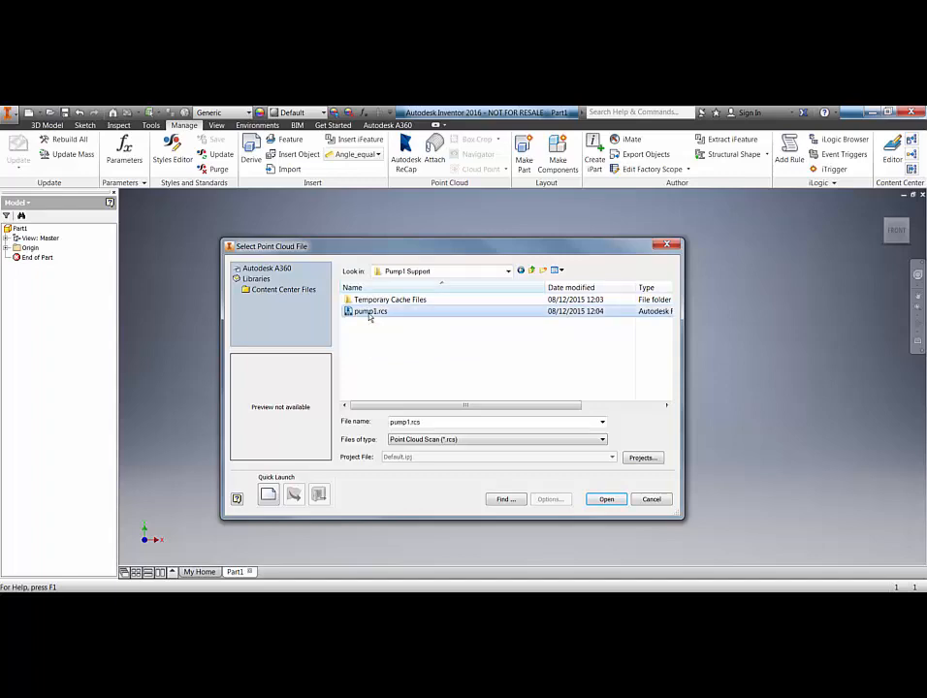
left_click(604, 499)
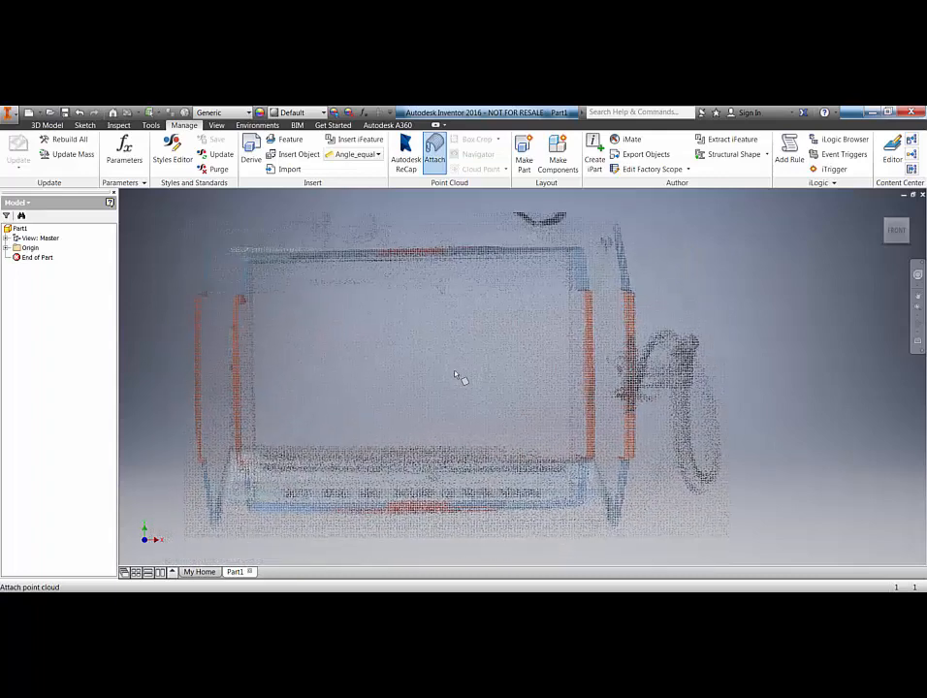
- Place the pump scan in the part with a density gradient of 10 and a scale of 1.0
left_click(488, 388)
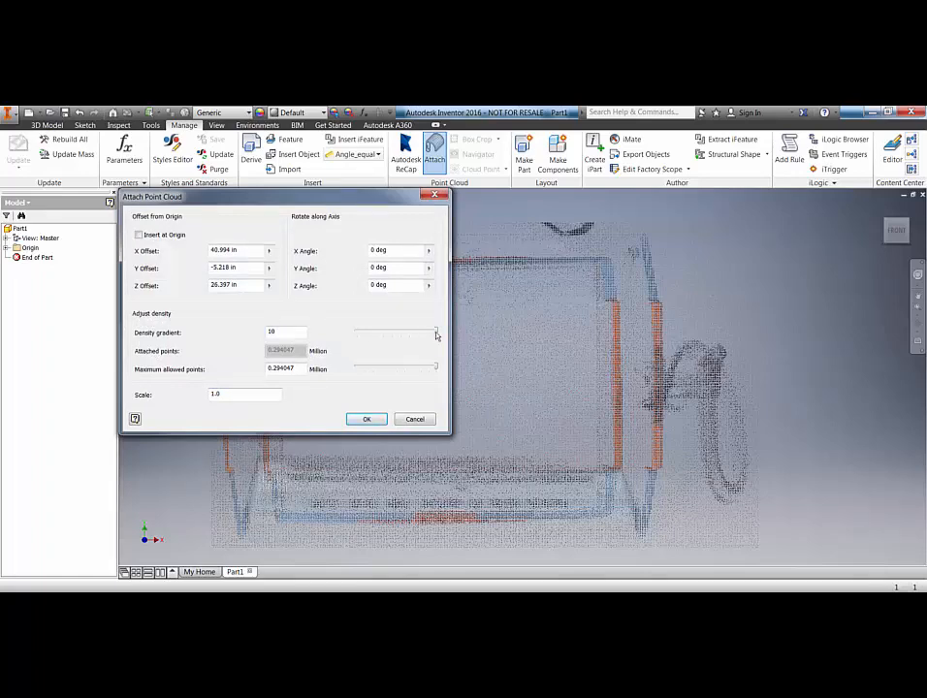
mouse_move(436, 335)
left_mouse_down()
mouse_move(354, 333)
mouse_move(436, 331)
left_mouse_up()
left_click(367, 419)
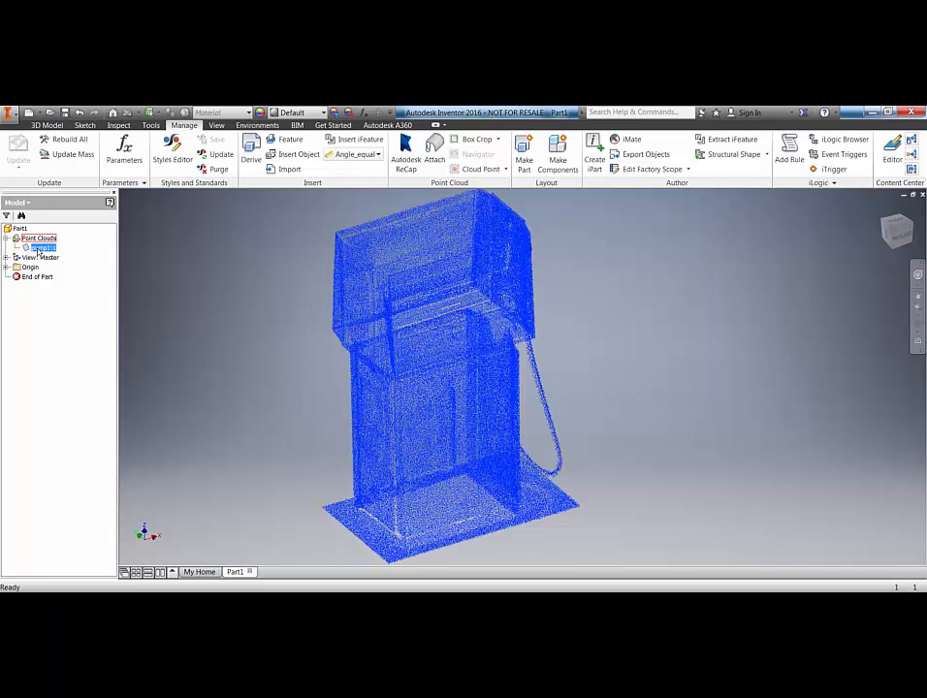
- Delete the attached pump scan and attach the point cloud project Pump1.rcp from the Pump folder instead
right_click(37, 248)
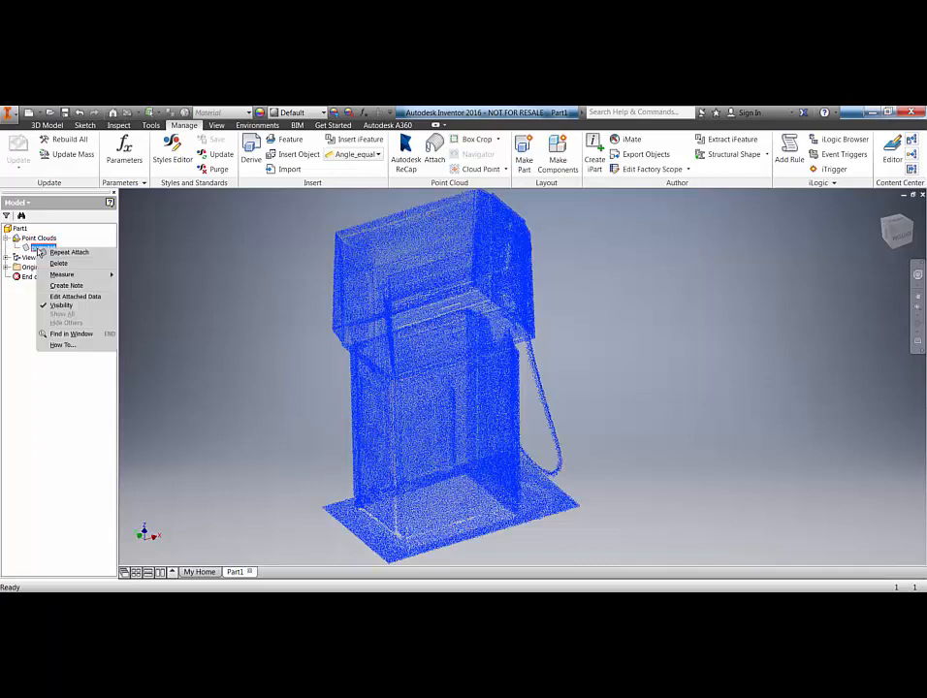
left_click(54, 263)
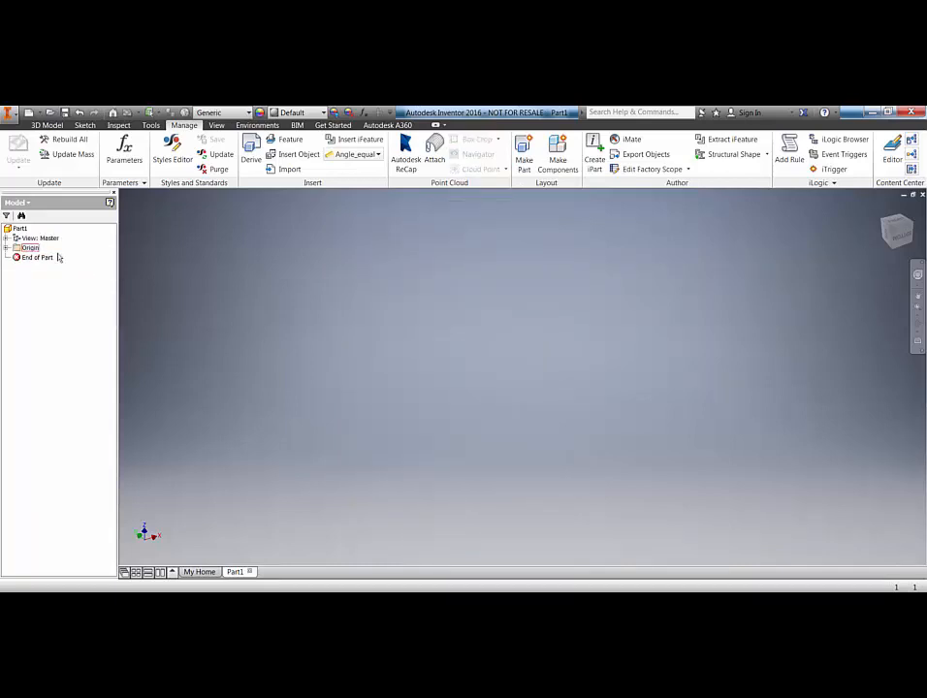
left_click(433, 155)
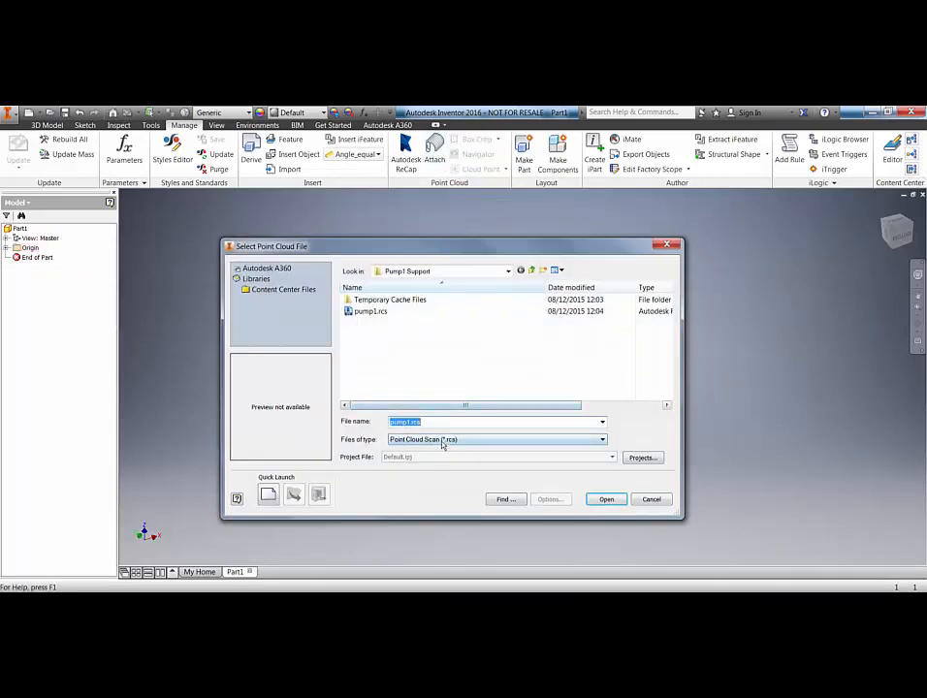
left_click(442, 439)
left_click(427, 453)
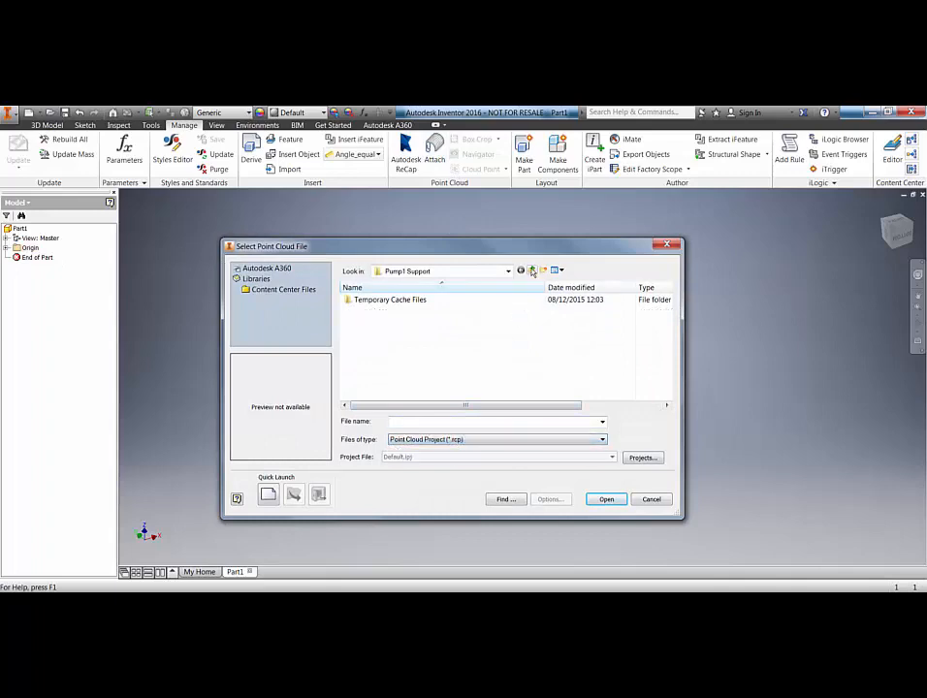
left_click(532, 271)
left_click(607, 499)
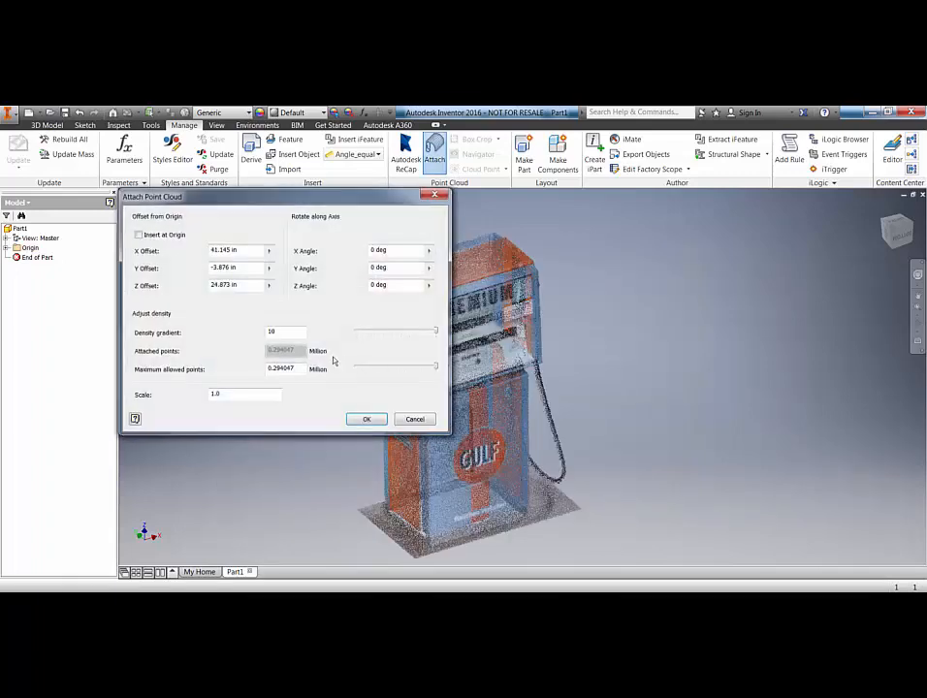
left_click(366, 419)
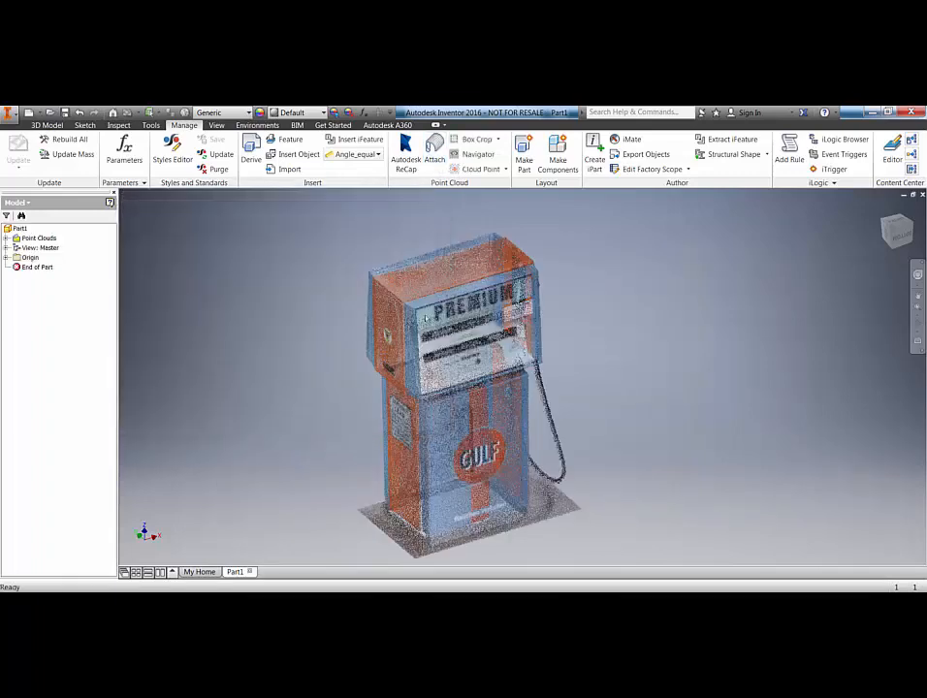
- Switch the visibility of the pump1 scan off and on again in the Point Cloud Navigator
left_click(479, 156)
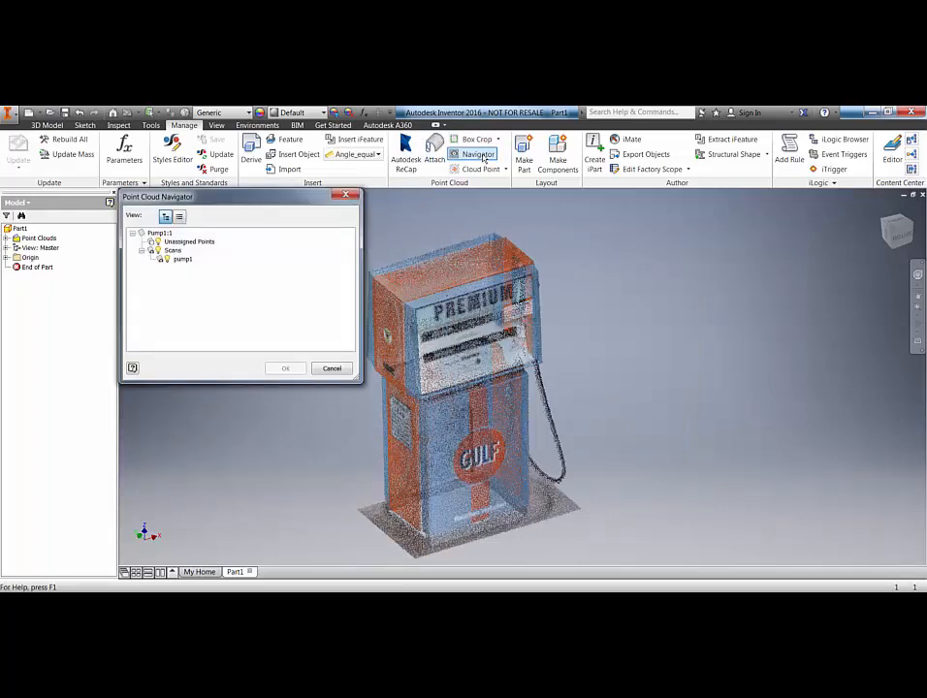
left_click(166, 260)
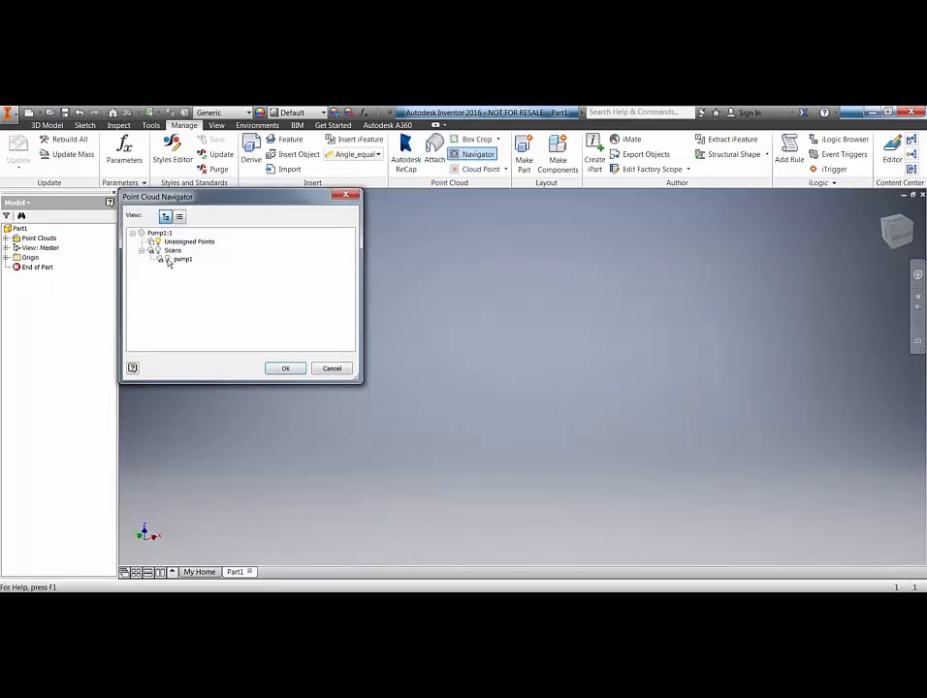
left_click(166, 260)
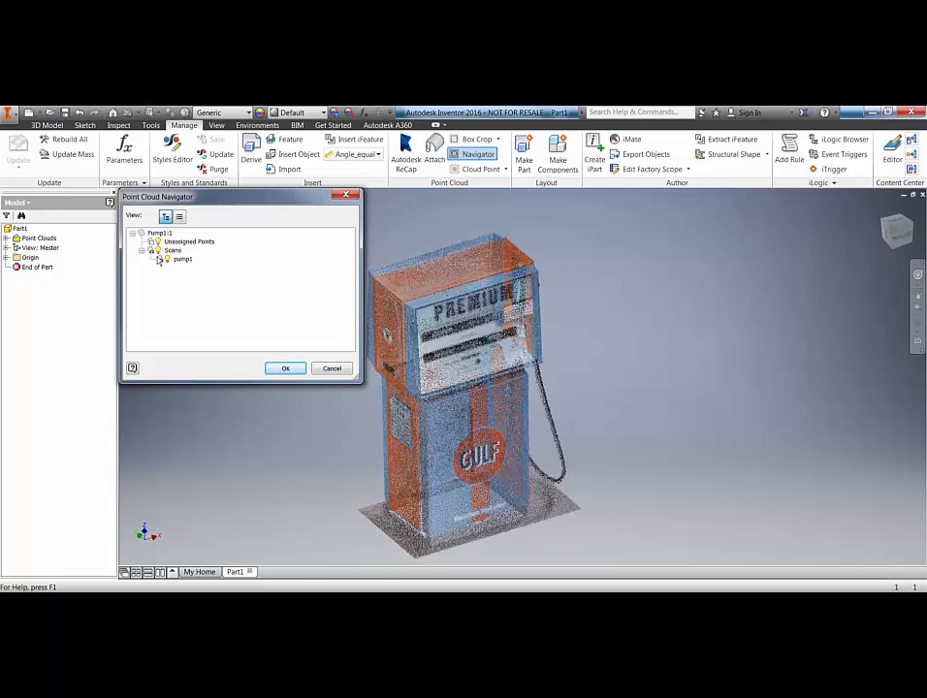
left_click(285, 369)
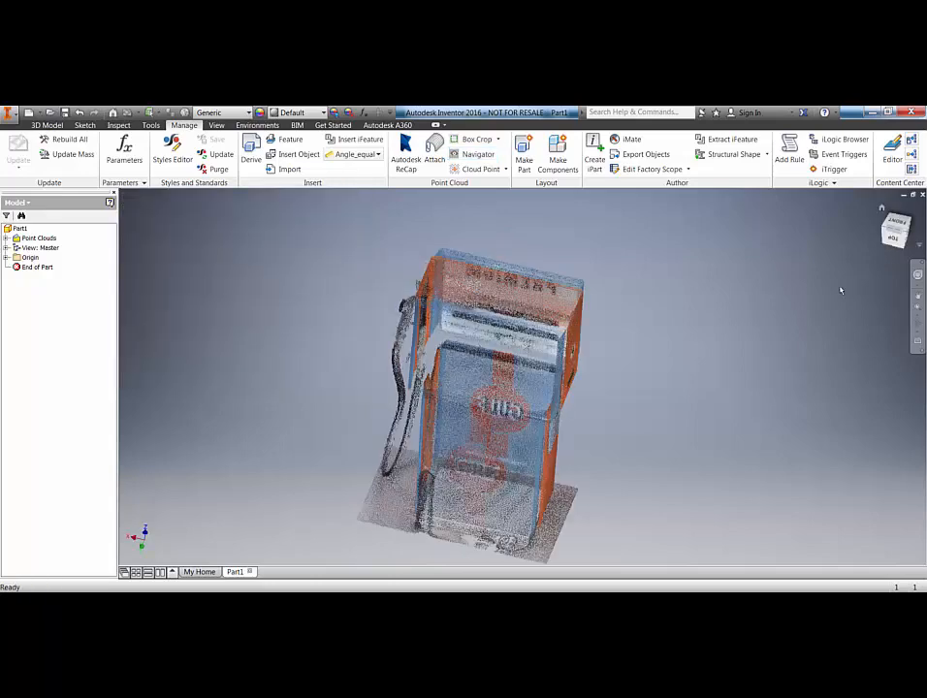
- Box-crop the point cloud from above to a narrow vertical slice, extending the box beyond the pump's top and base to about 60 in tall
left_click(896, 223)
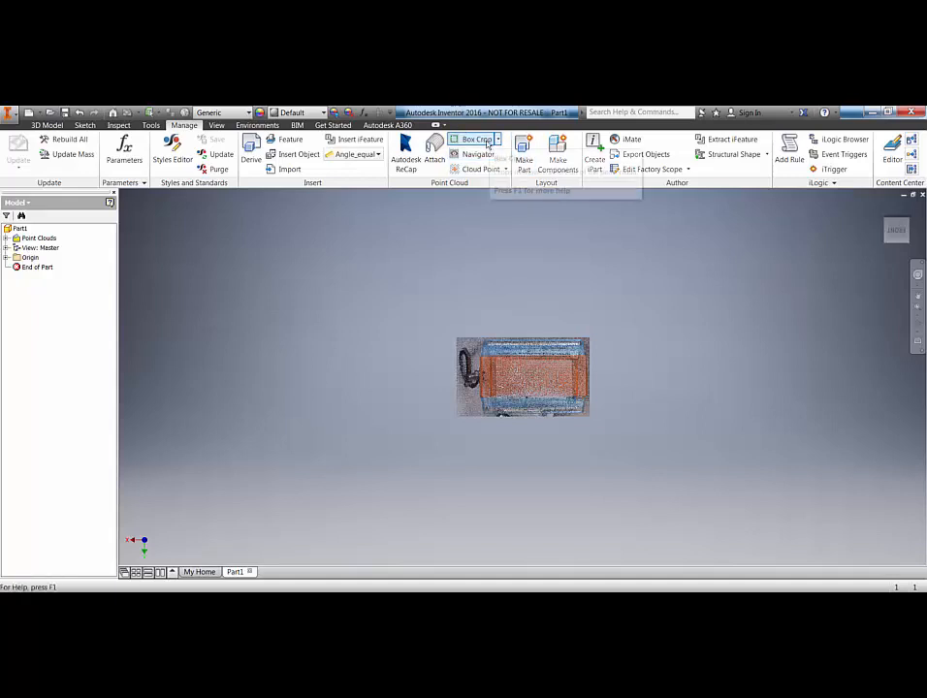
left_click(498, 142)
left_click(505, 326)
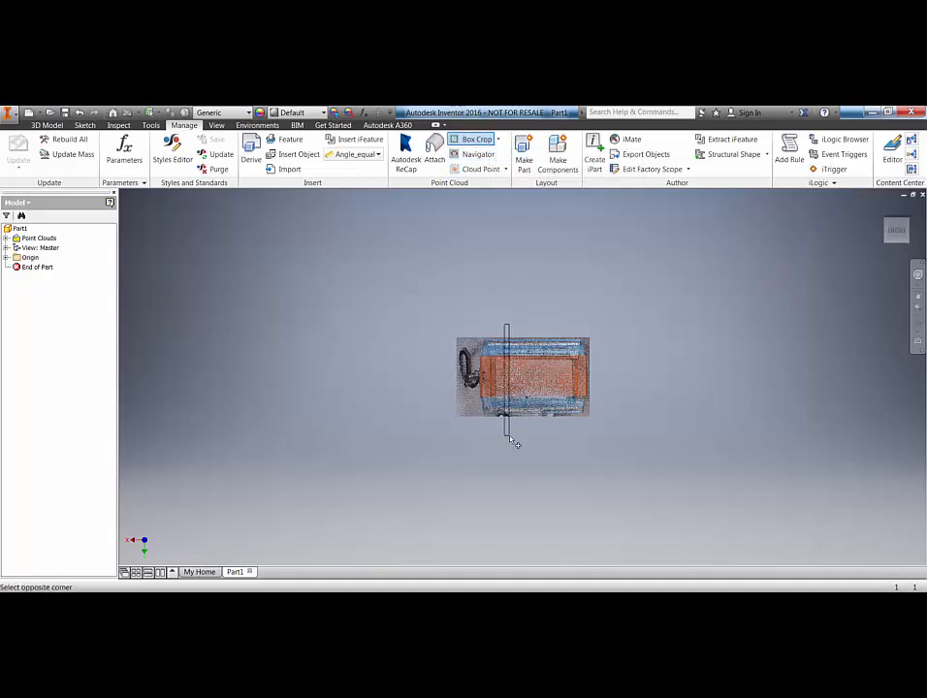
left_click(550, 470)
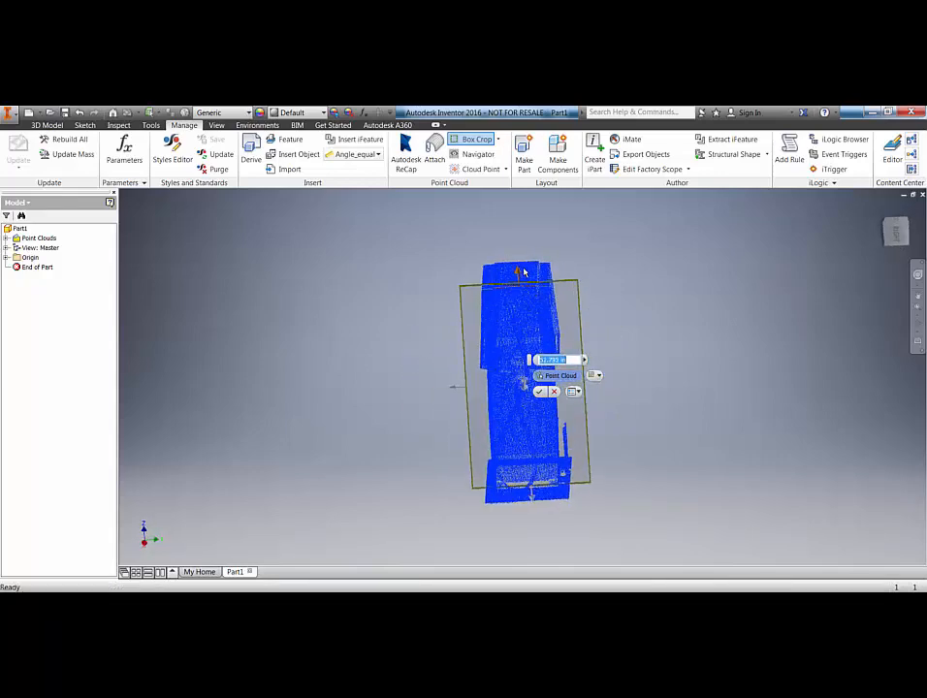
left_click_drag(523, 273, 522, 252)
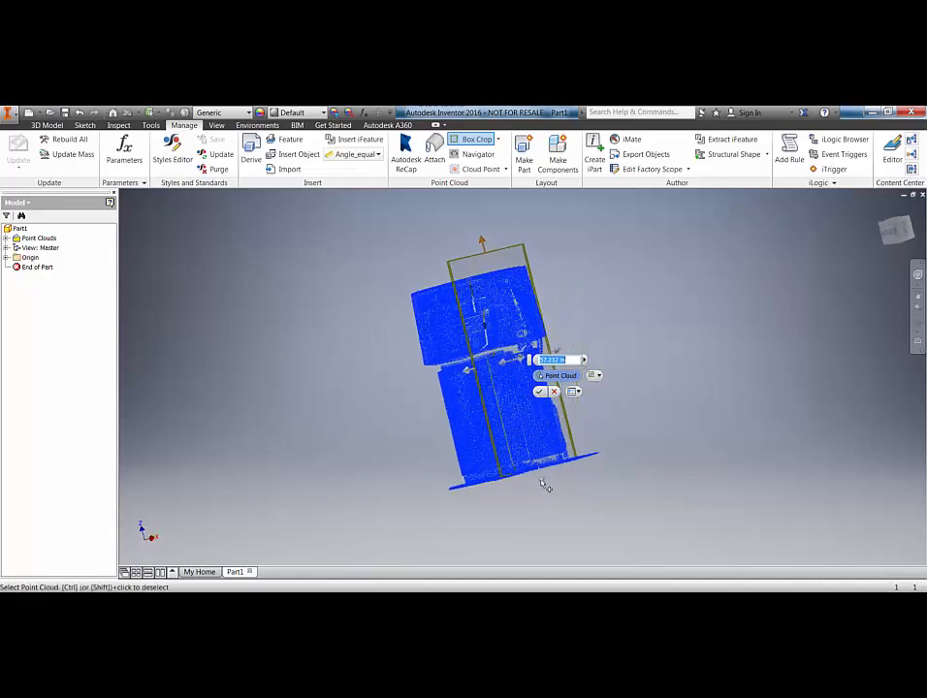
left_click_drag(539, 481, 542, 492)
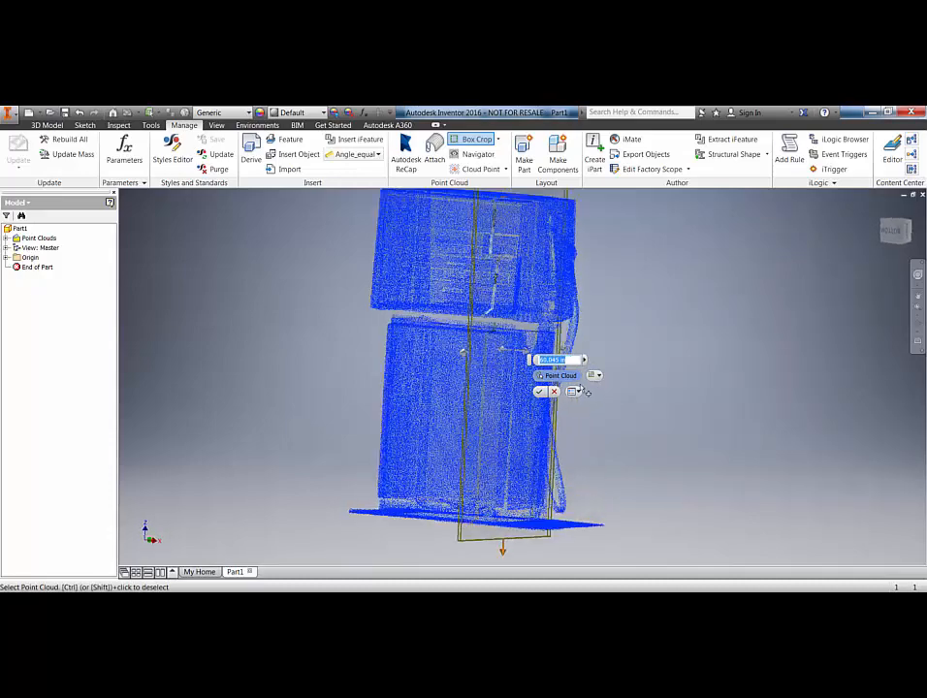
left_click(539, 391)
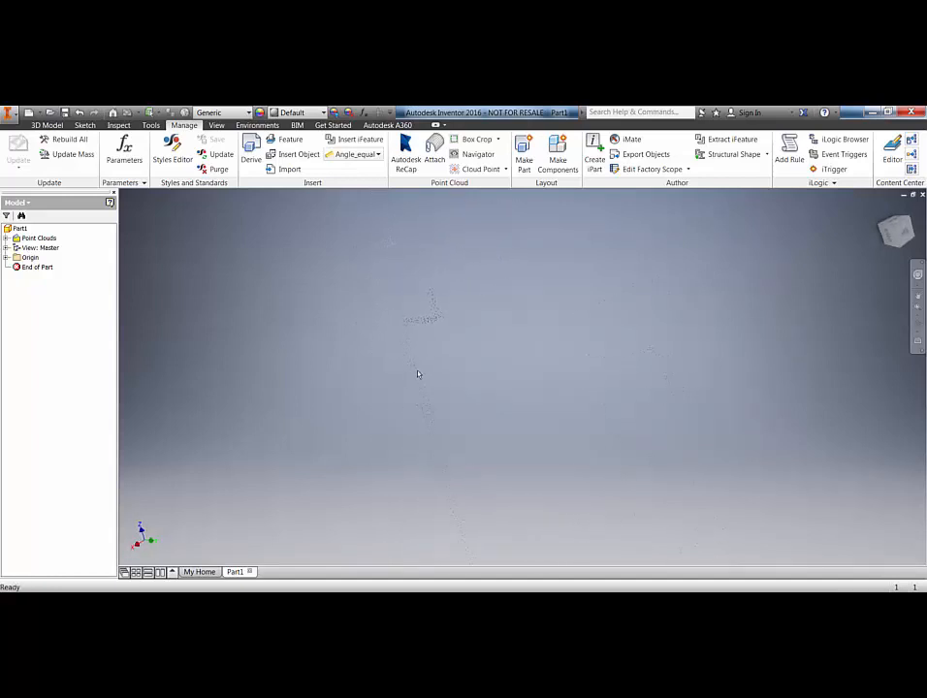
- Preview cloud points along the sliced pump profile with the Cloud Point tool and uncrop the point cloud
left_click(499, 170)
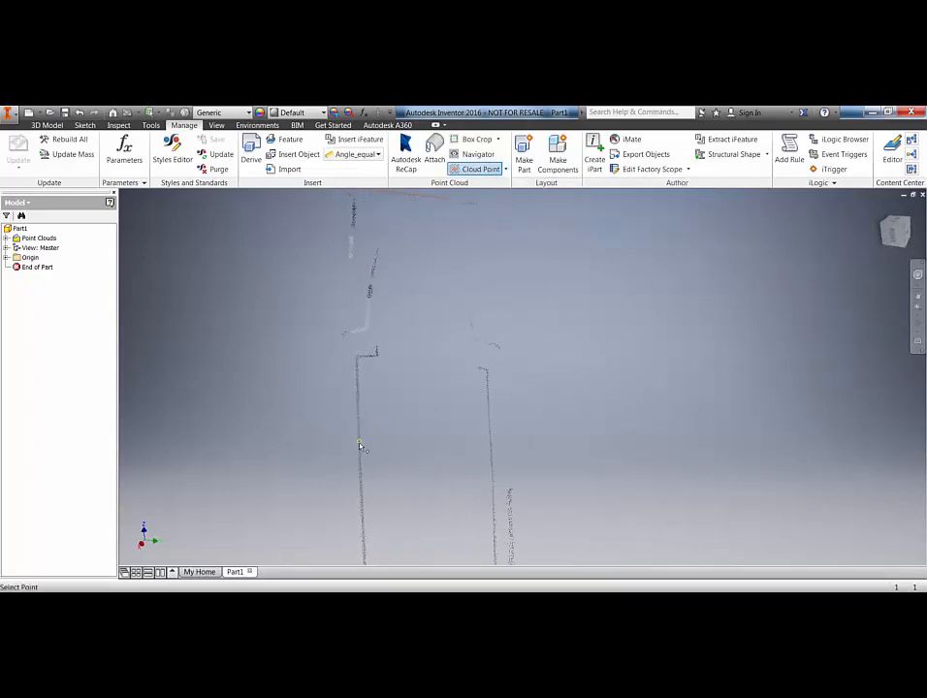
scroll(353, 433, "up", 4)
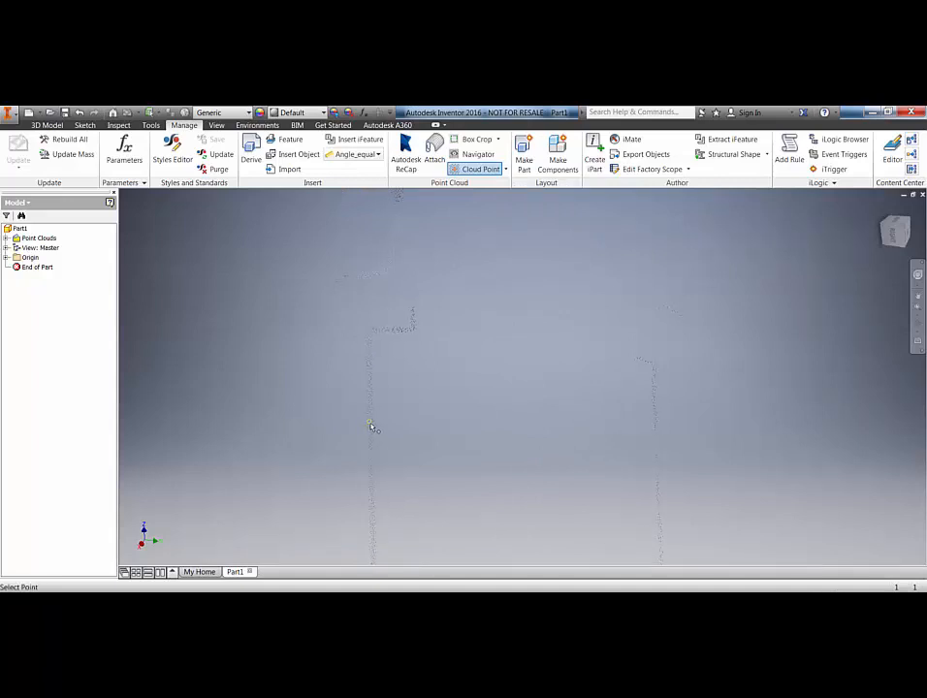
scroll(370, 427, "down", 4)
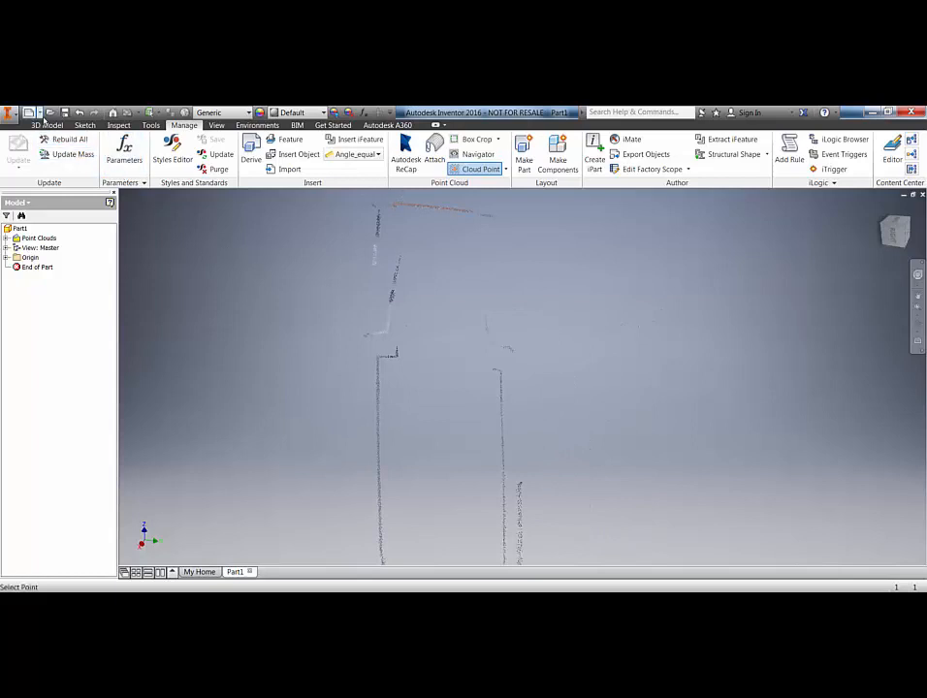
left_click(46, 124)
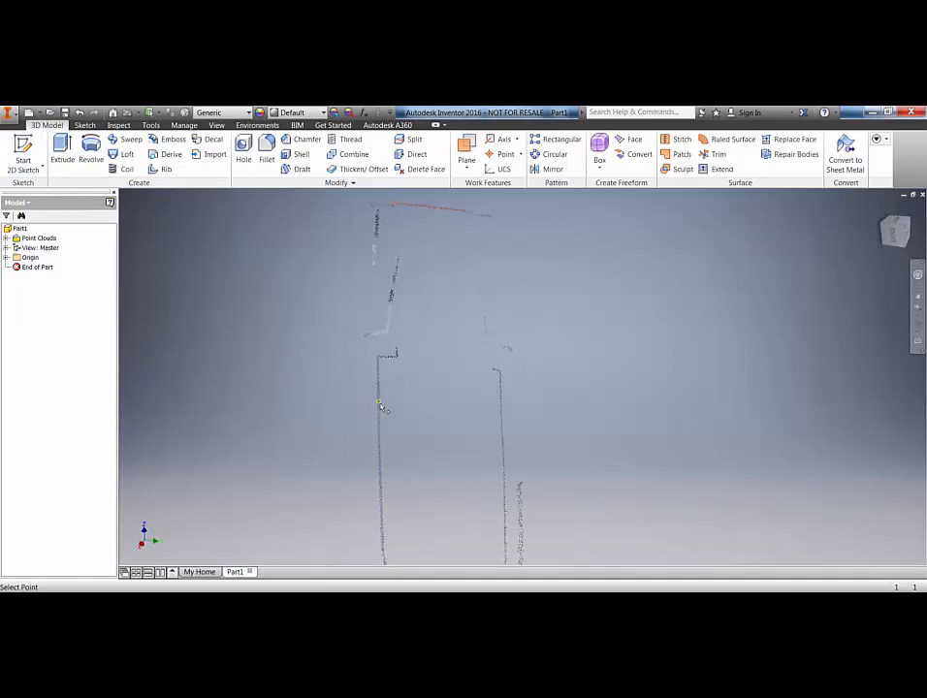
scroll(380, 405, "up", 5)
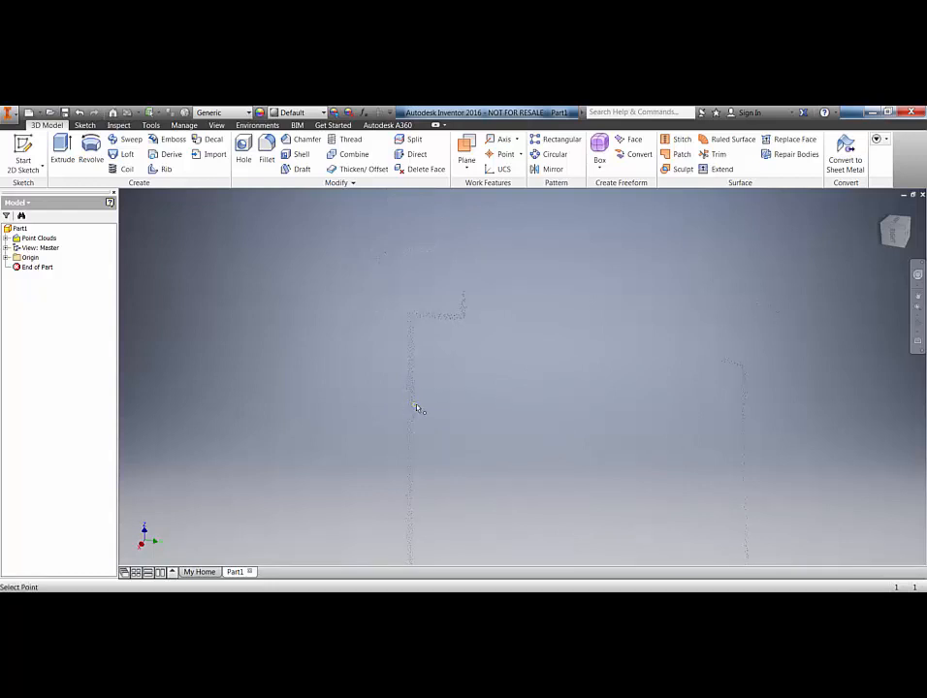
scroll(416, 397, "down", 3)
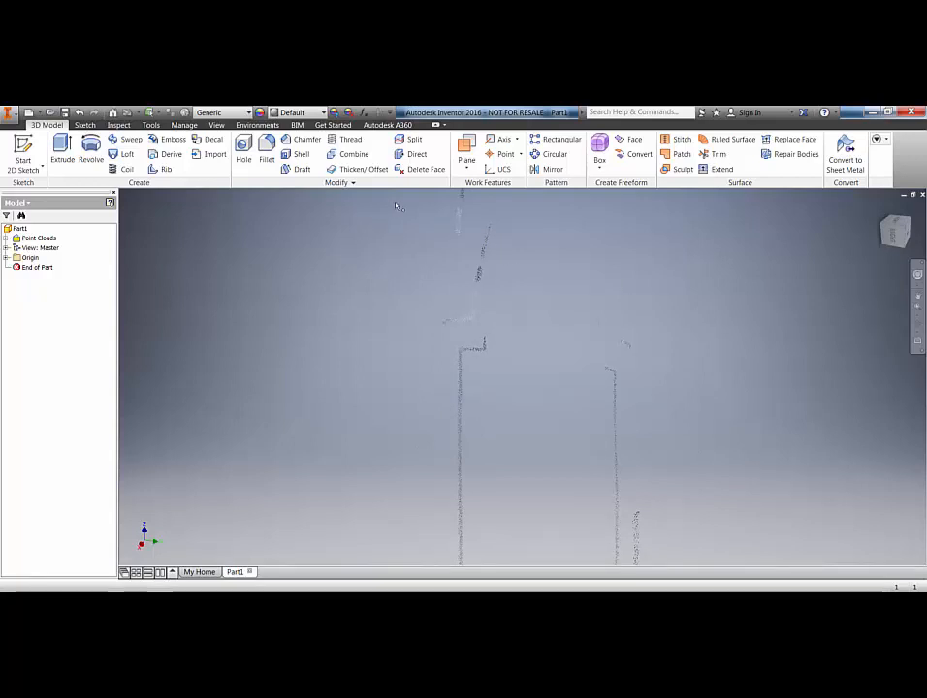
left_click(184, 125)
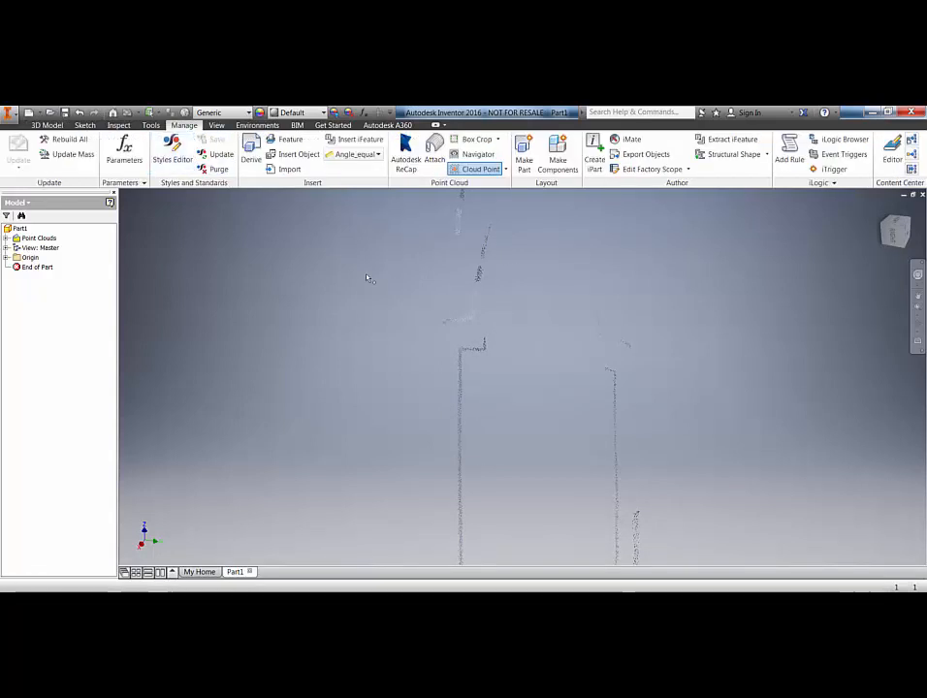
scroll(535, 361, "down", 3)
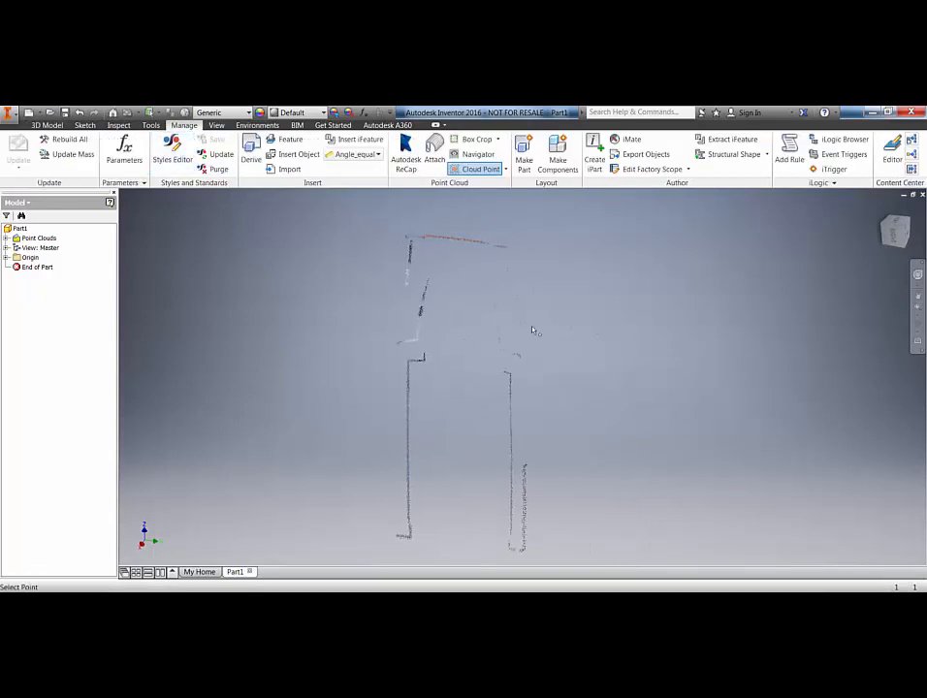
left_click(498, 141)
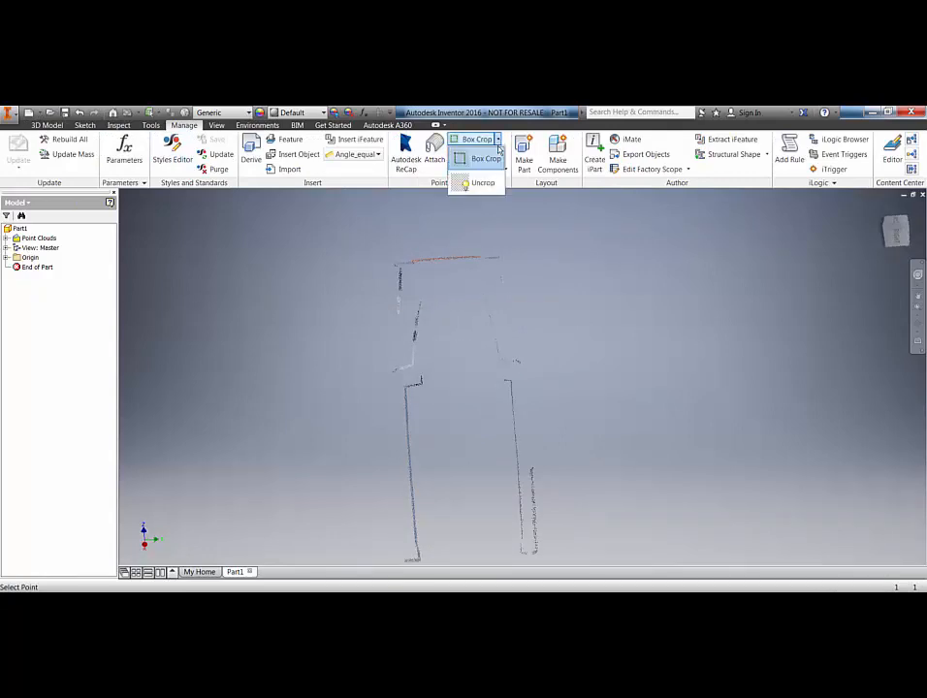
left_click(480, 183)
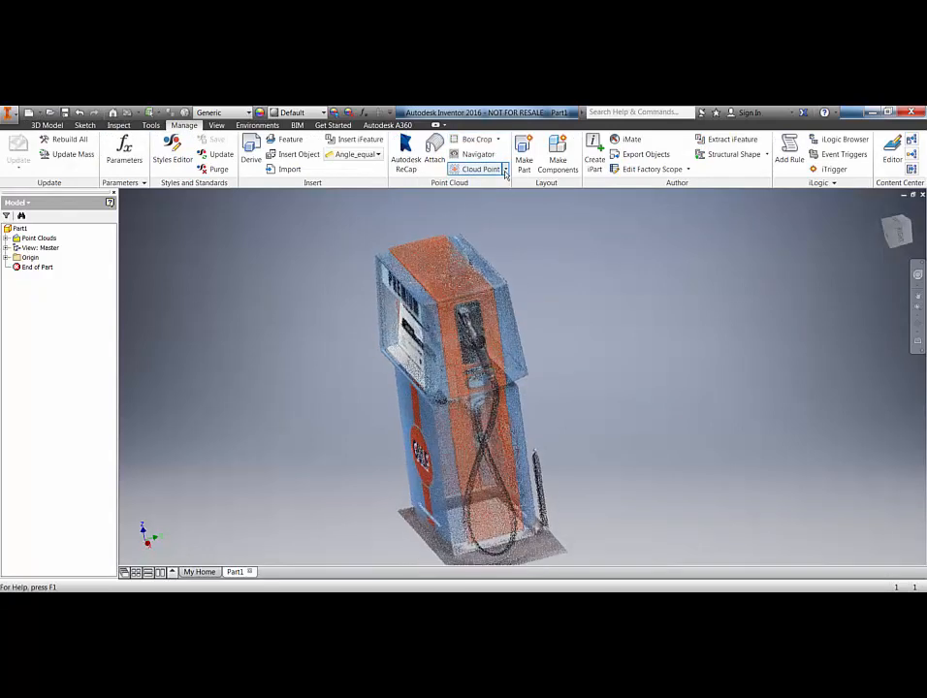
- Create a work plane from the scanned points of the pump's base with the Cloud Plane tool
left_click(505, 171)
left_click(491, 213)
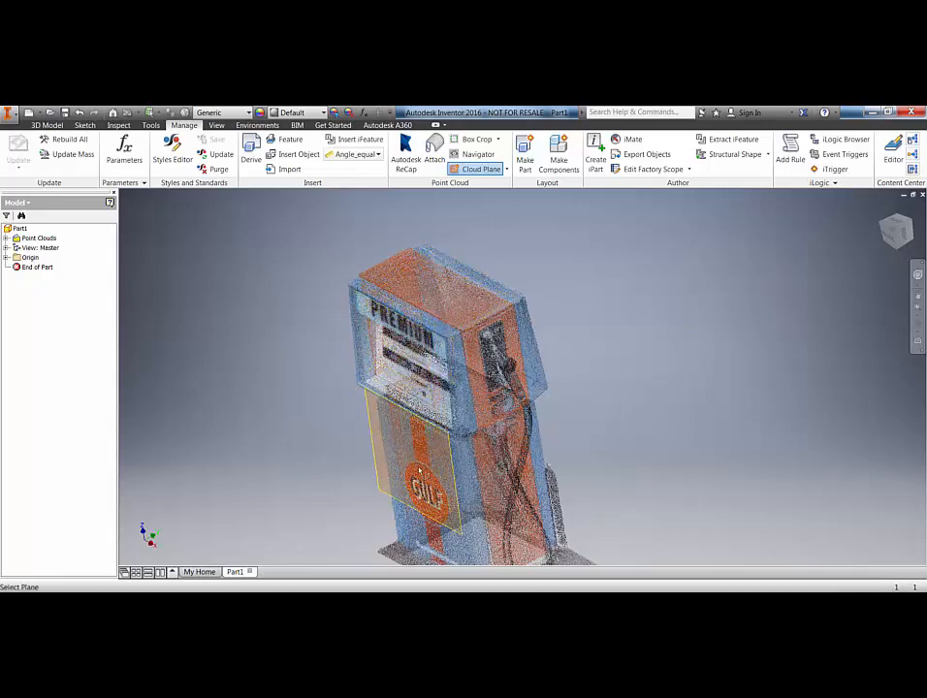
middle_click_drag(420, 471, 417, 405, "shift")
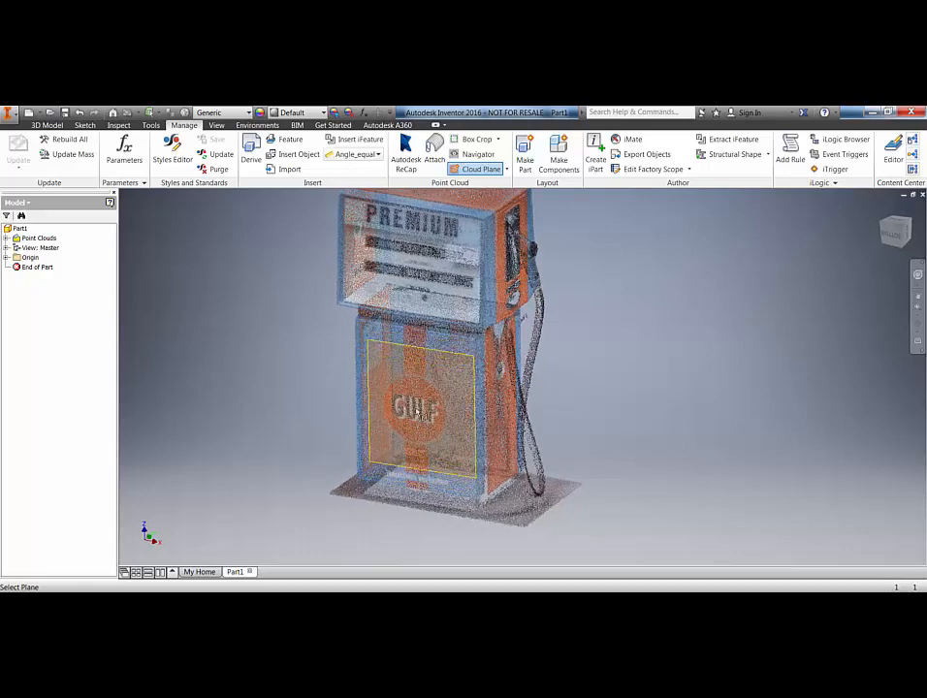
left_click(531, 509)
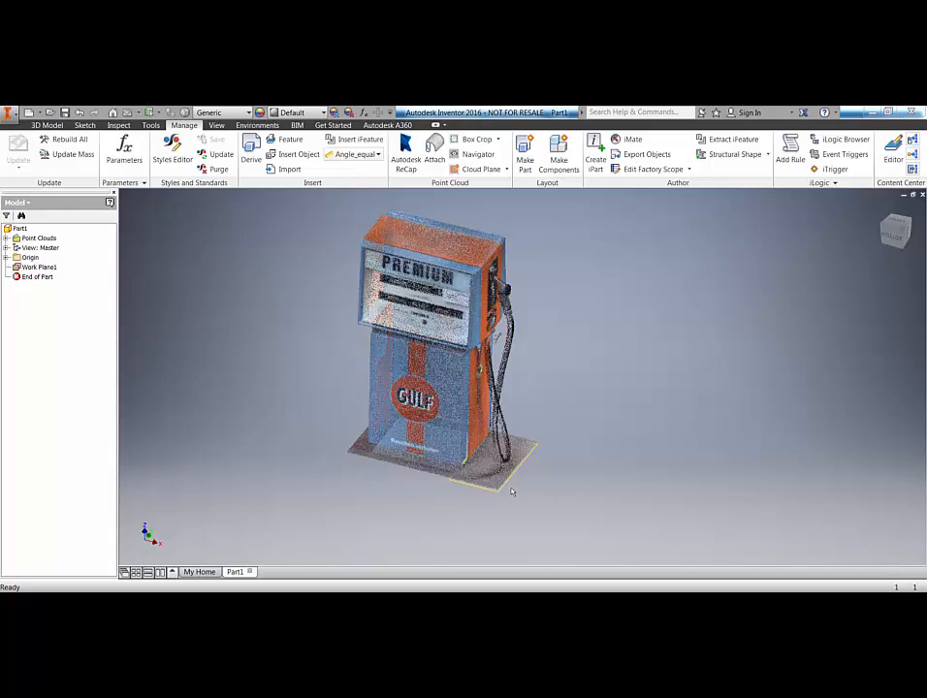
- Sketch a closed rectangle of lines around the pump's base, about 21 in deep, on the base work plane and finish the sketch
left_click(46, 125)
left_click(23, 150)
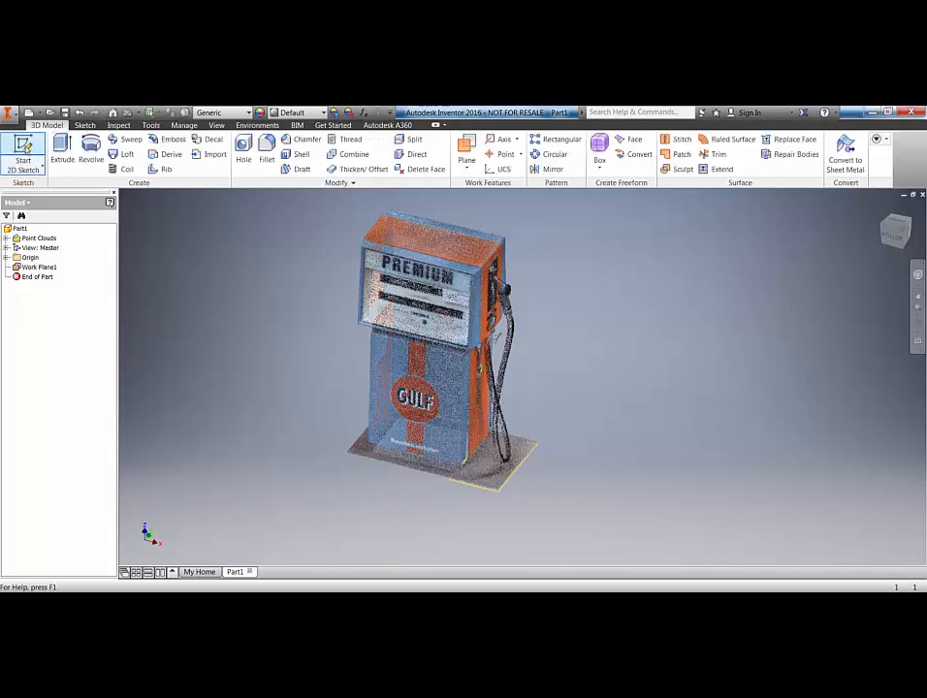
left_click(501, 494)
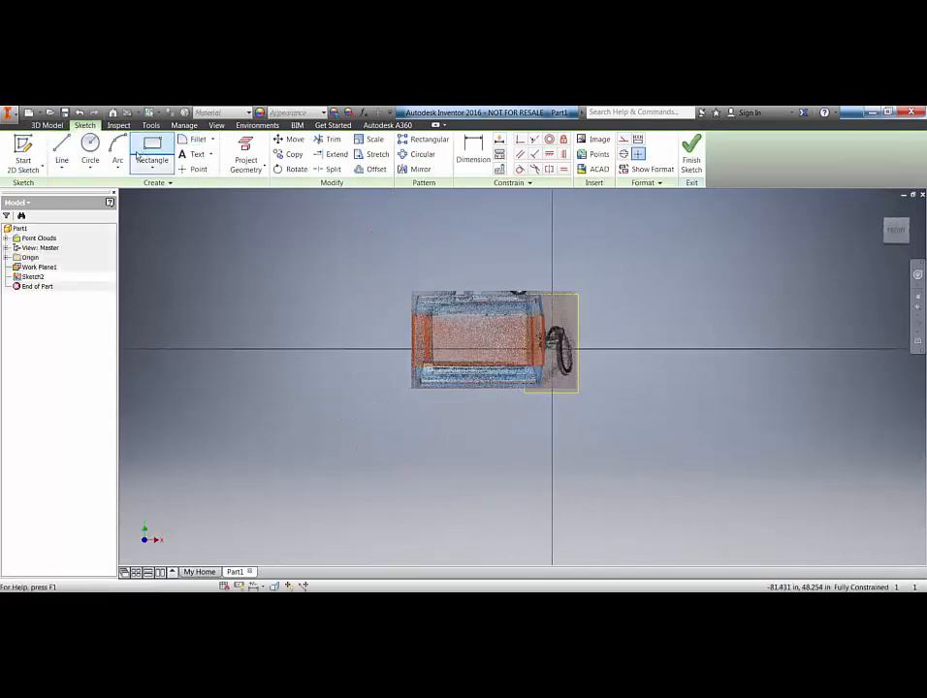
left_click(62, 147)
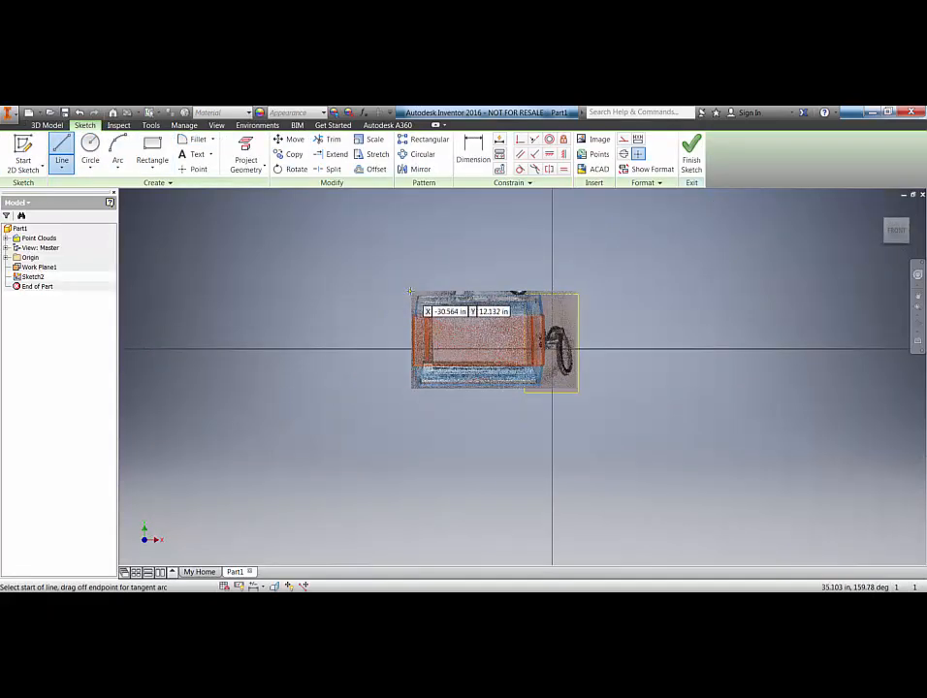
left_click(412, 291)
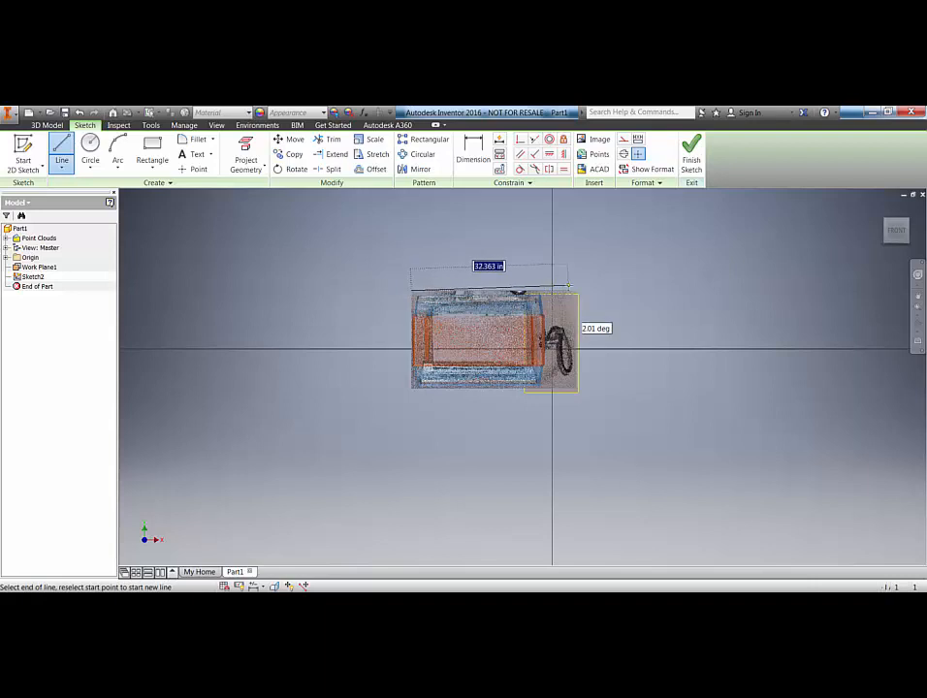
left_click(574, 291)
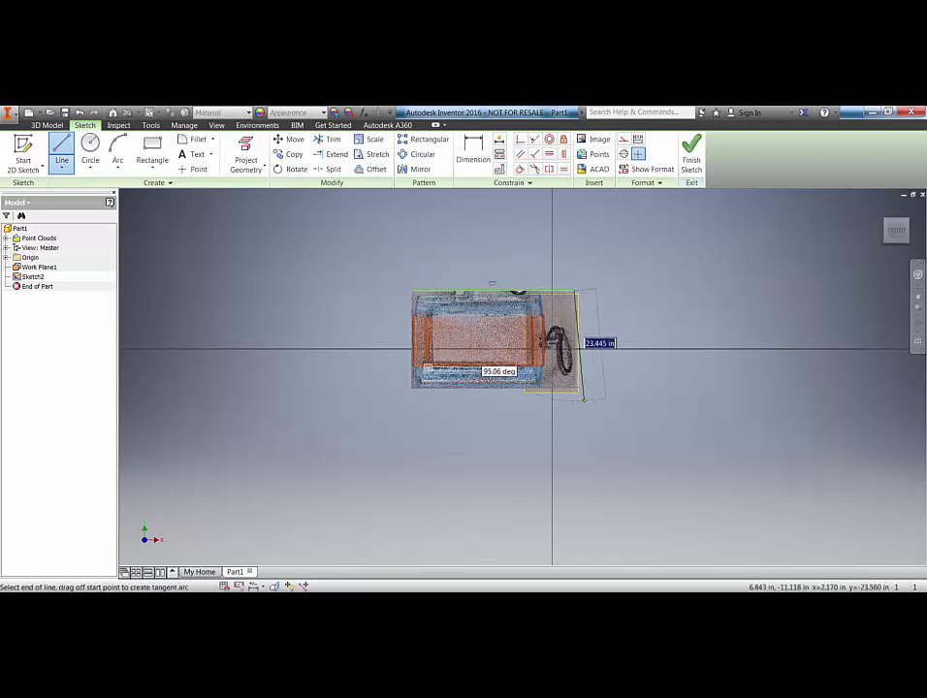
left_click(575, 388)
left_click(411, 388)
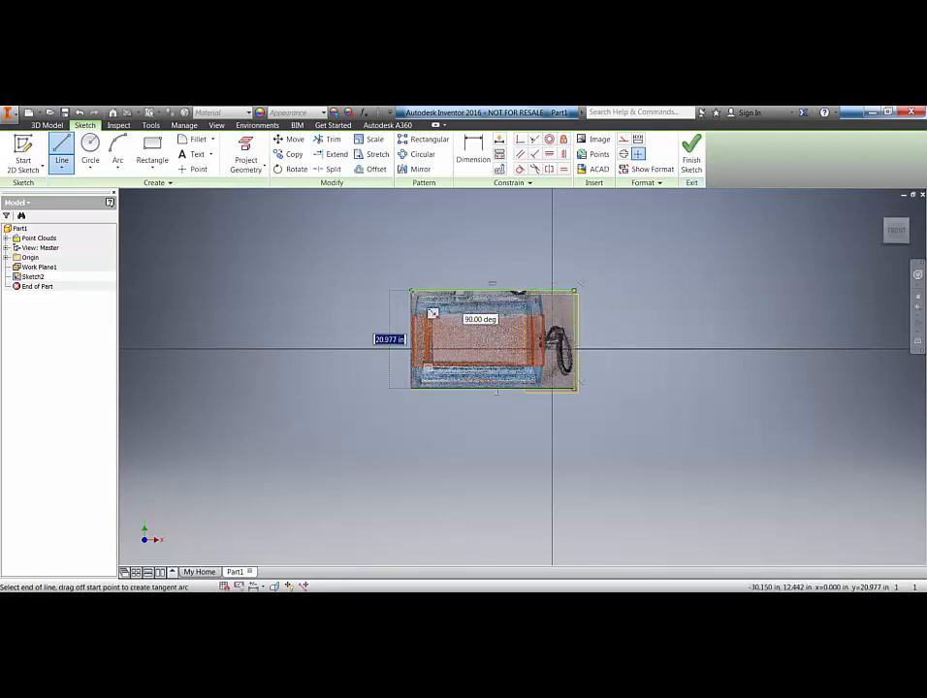
left_click(411, 291)
left_click(691, 150)
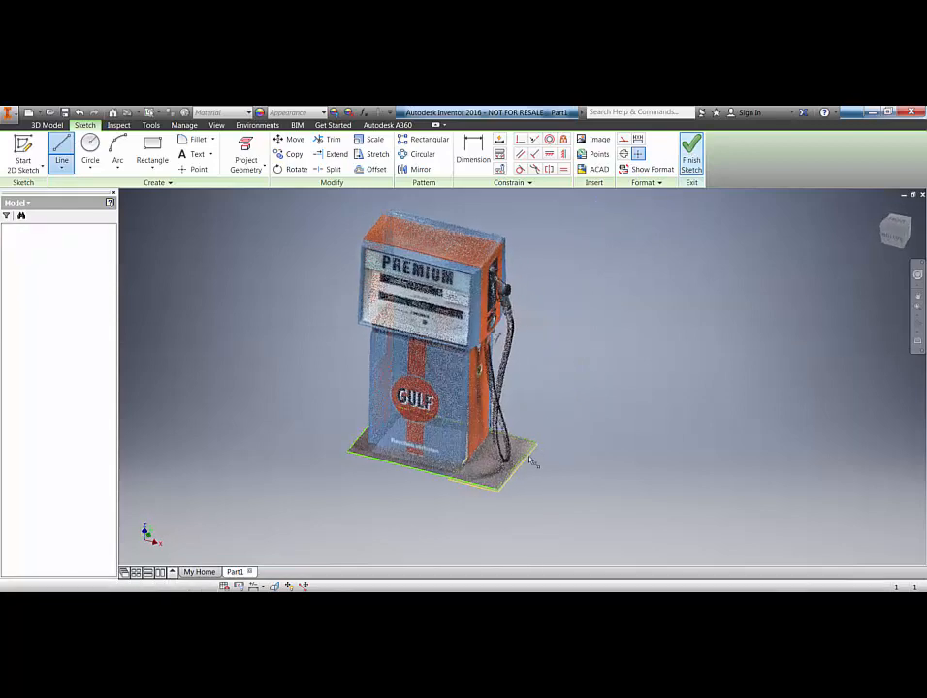
- Extrude the rectangular base outline downward into a thin solid slab beneath the pump scan
left_click(62, 148)
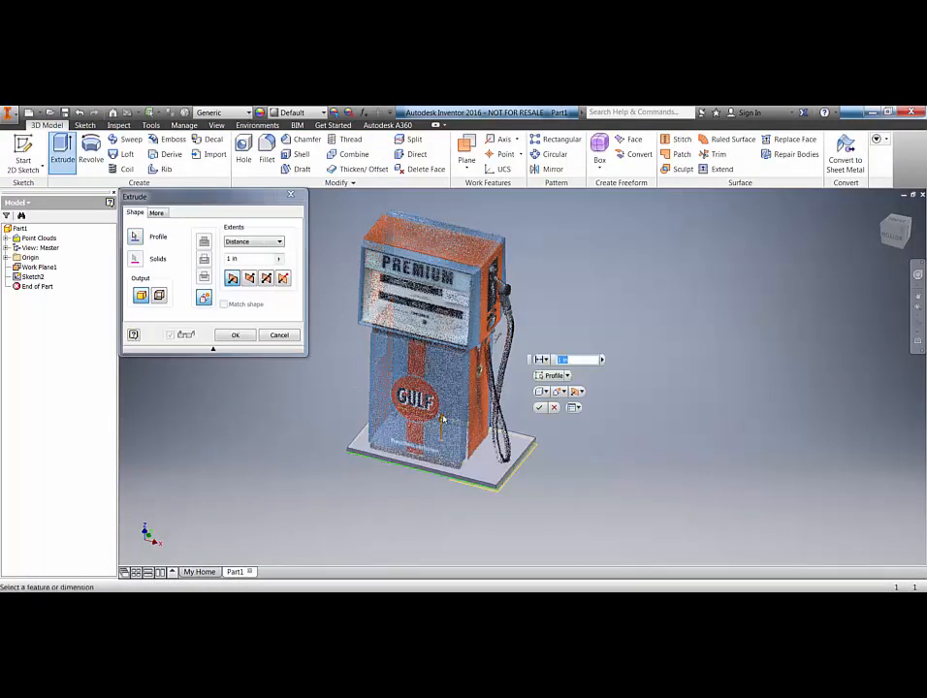
mouse_move(442, 422)
left_mouse_down()
mouse_move(445, 410)
mouse_move(448, 430)
left_mouse_up()
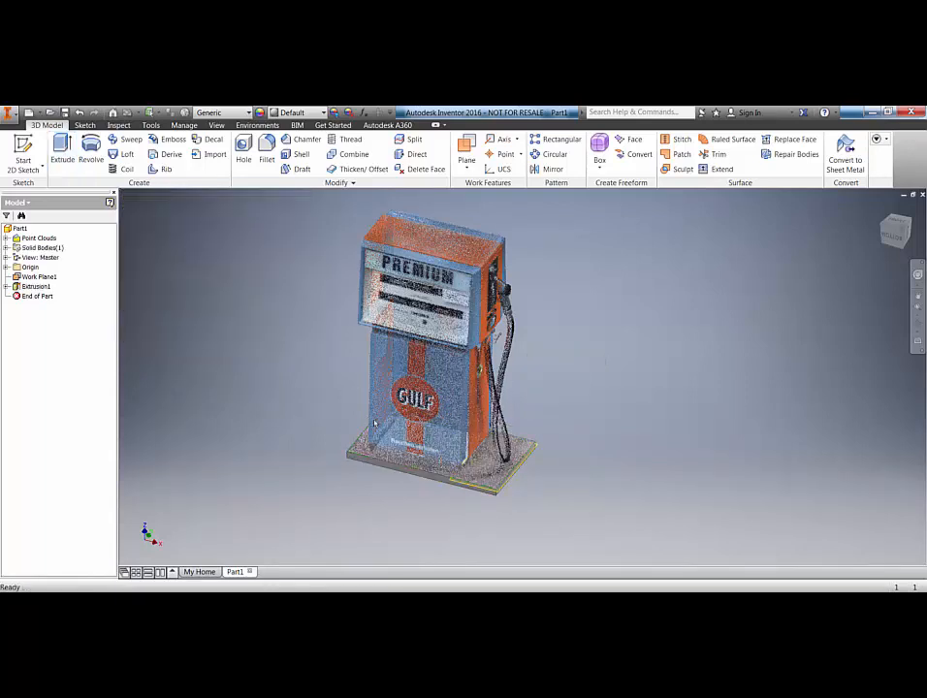
key("Return")
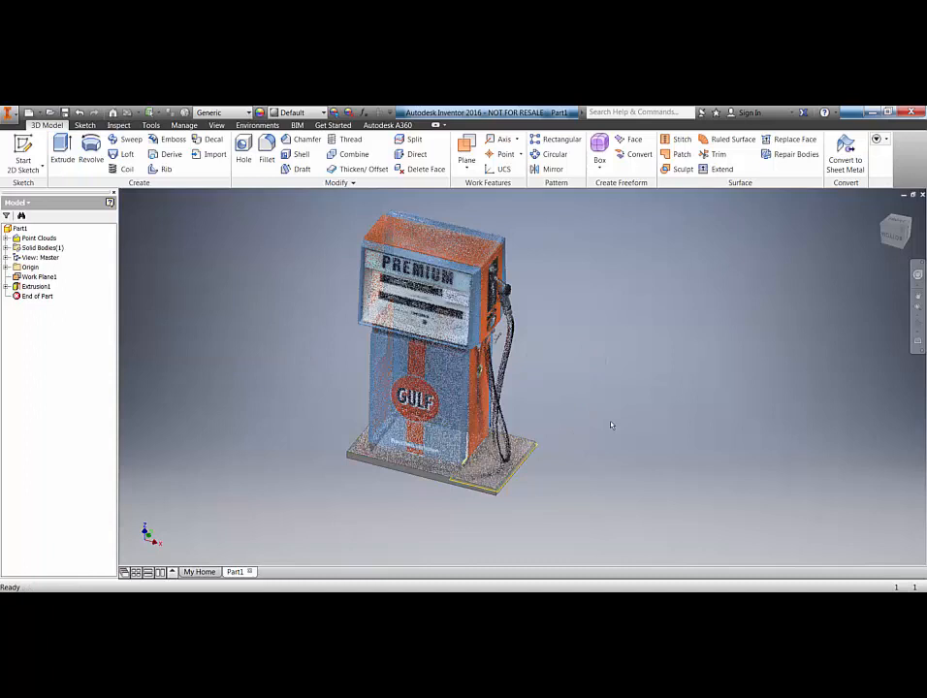